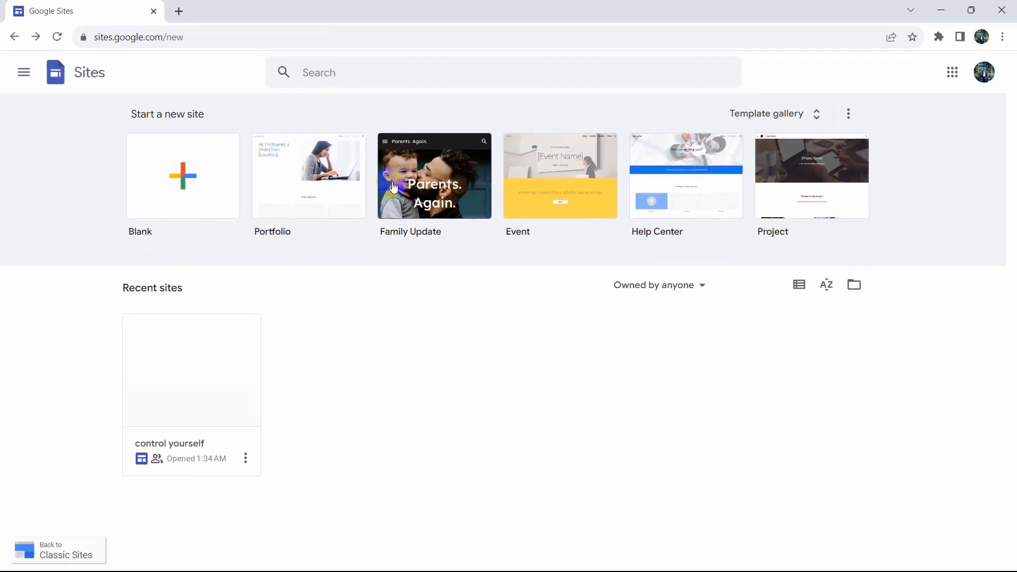
# - Create a new site from the Family Update template
pyautogui.click(770, 182)
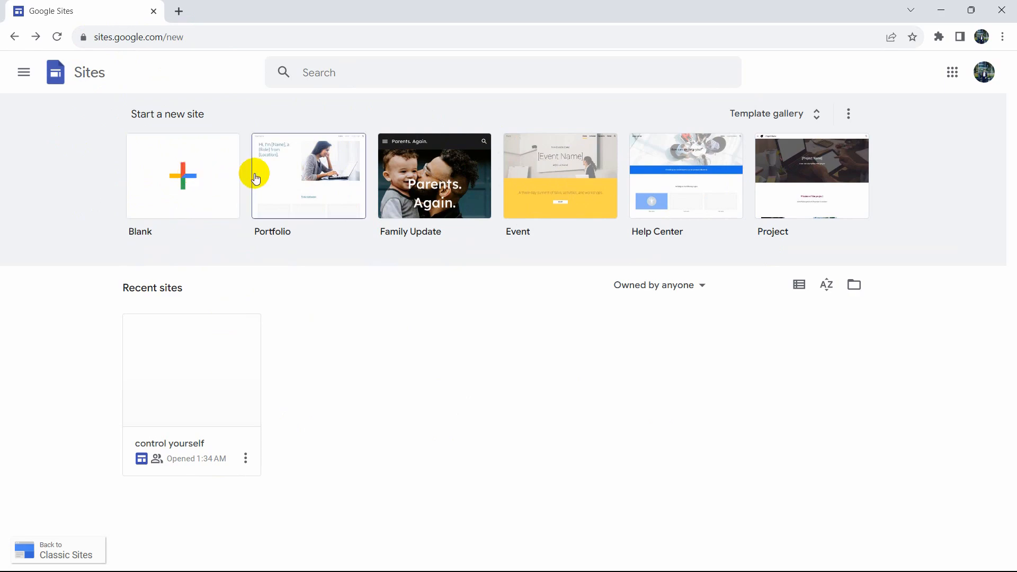
pyautogui.click(466, 174)
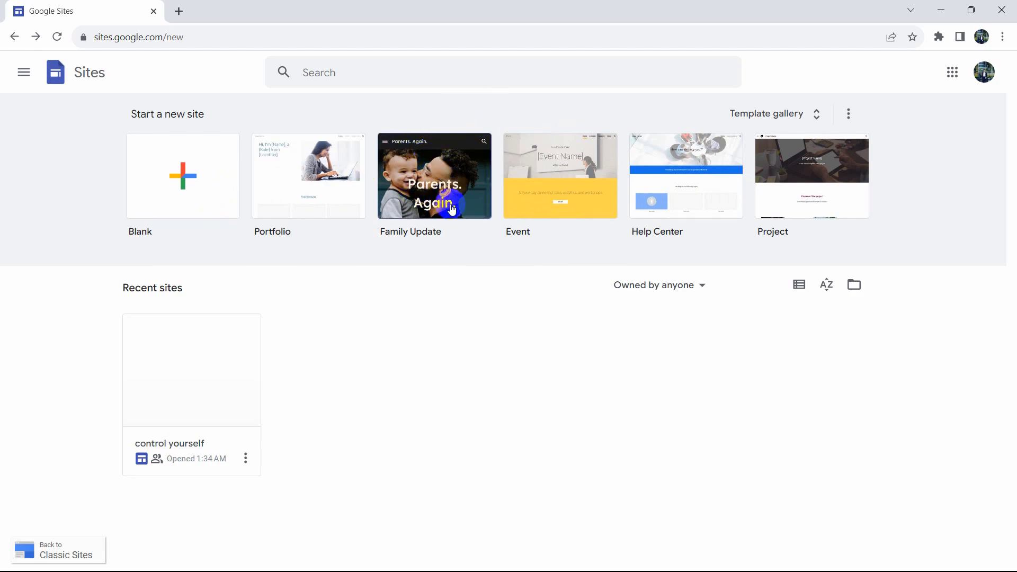
pyautogui.click(433, 200)
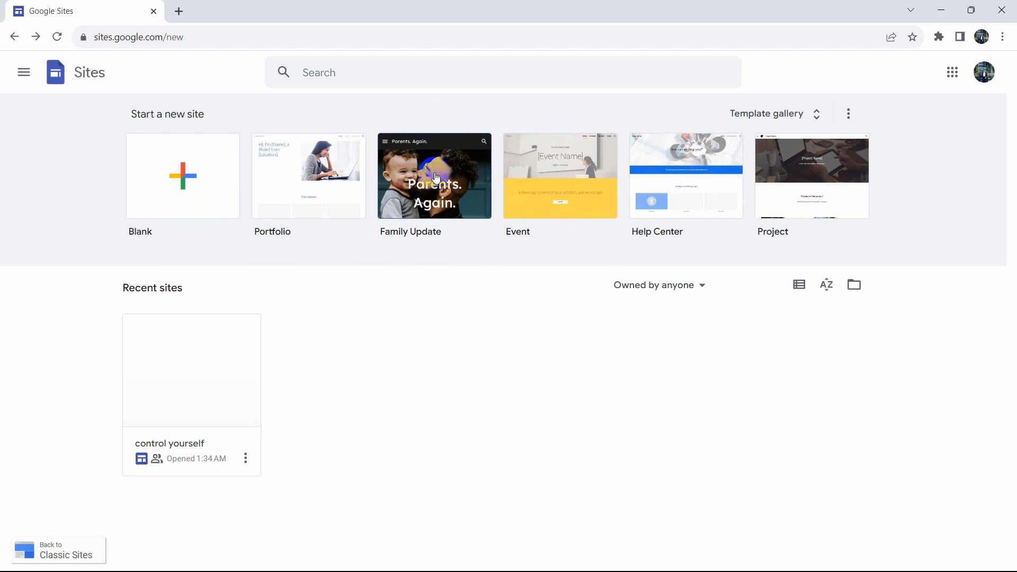
pyautogui.click(437, 178)
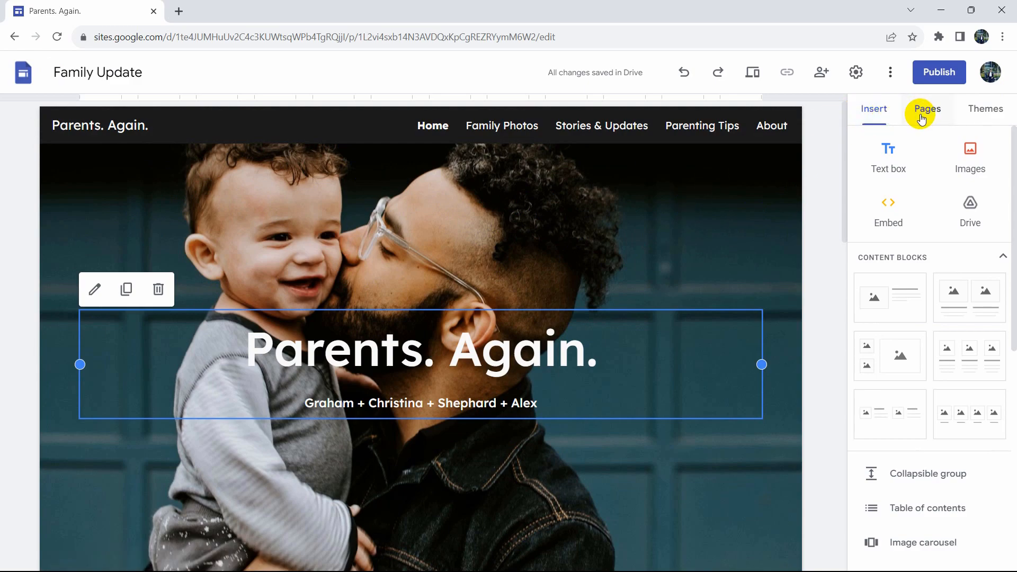
# - Browse the available themes and apply the Diplomat theme to the site
pyautogui.click(991, 114)
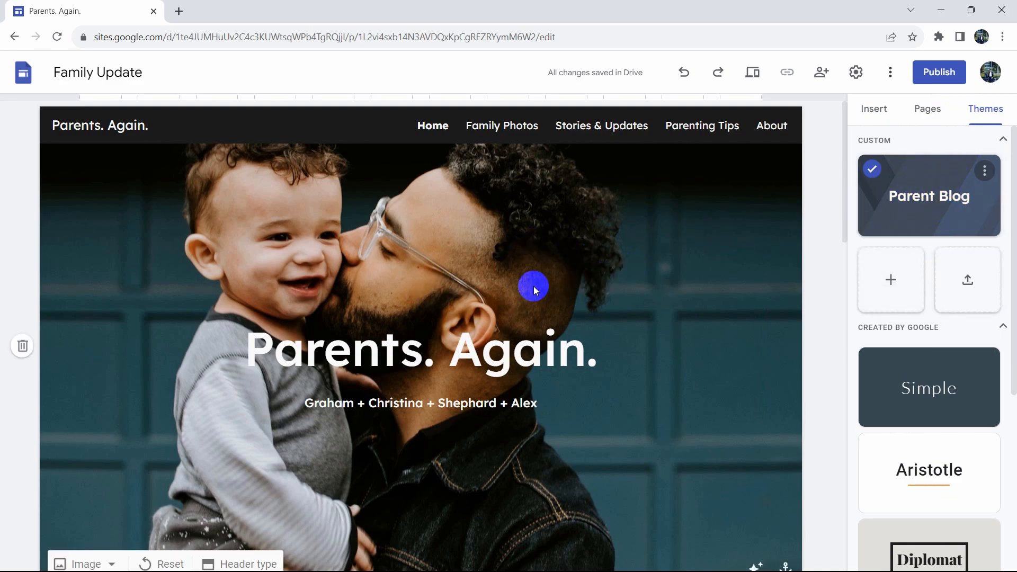
pyautogui.scroll(-3, 958, 268)
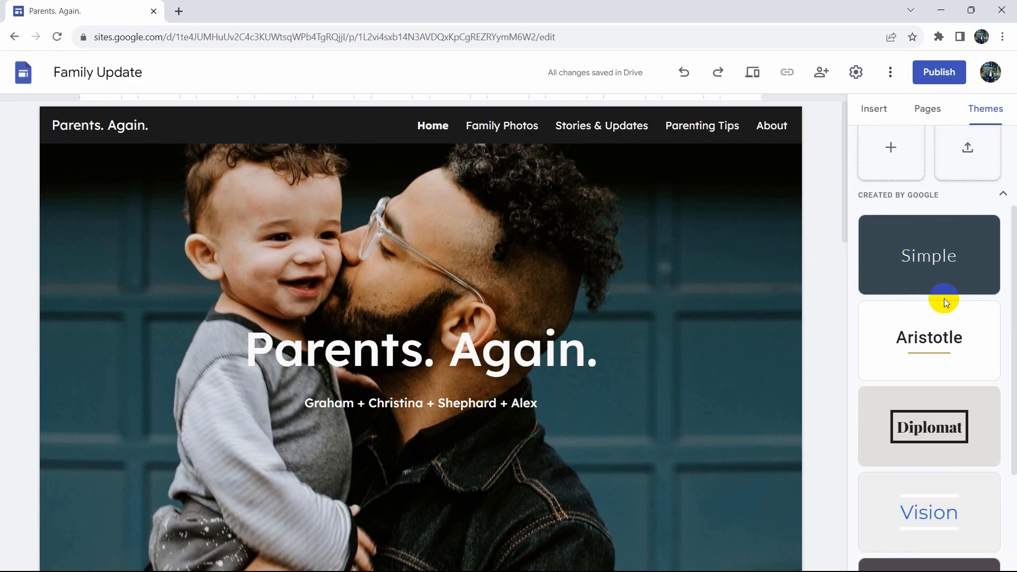
pyautogui.scroll(-1, 916, 265)
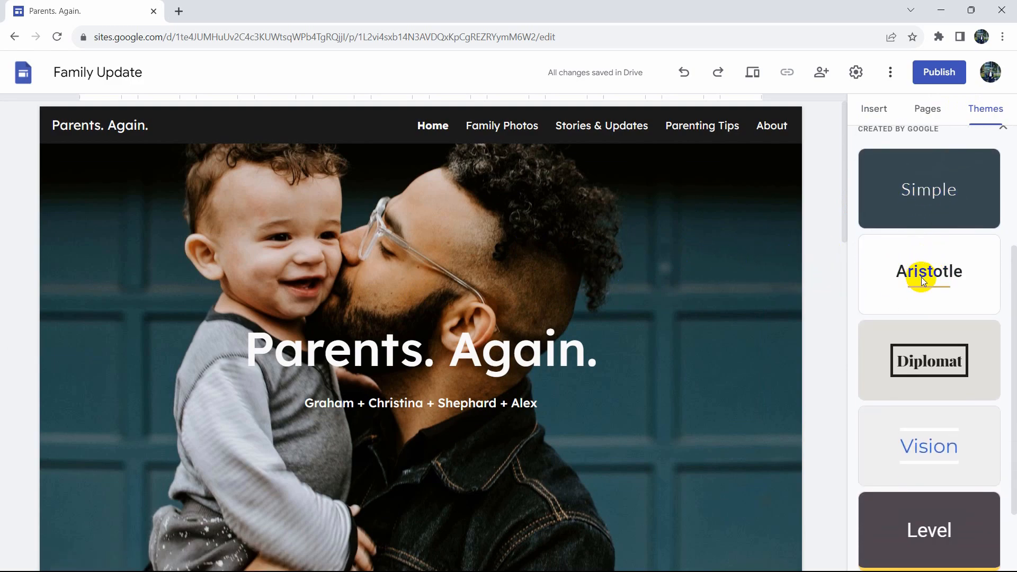
pyautogui.scroll(-2, 945, 395)
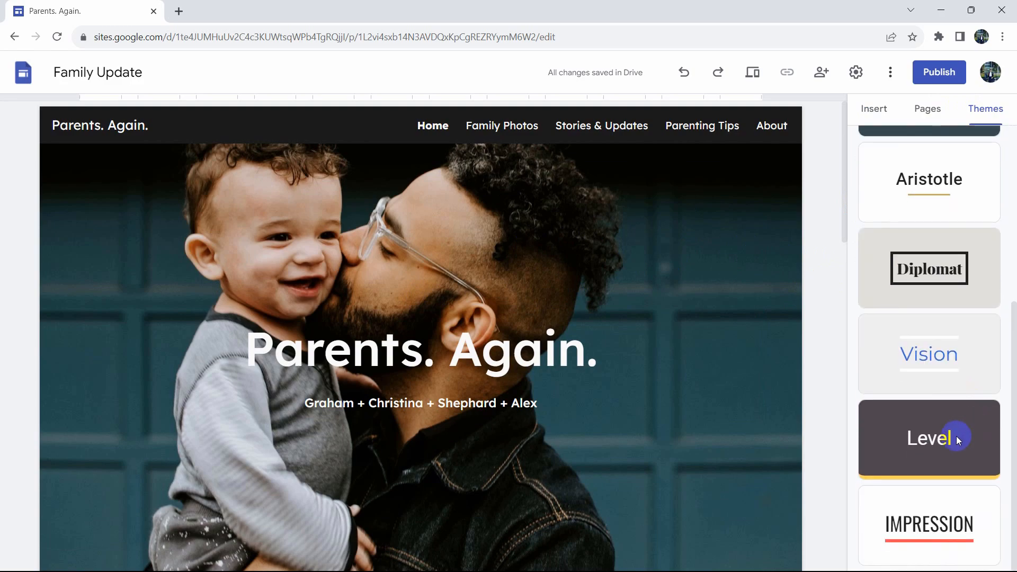
pyautogui.scroll(1, 955, 434)
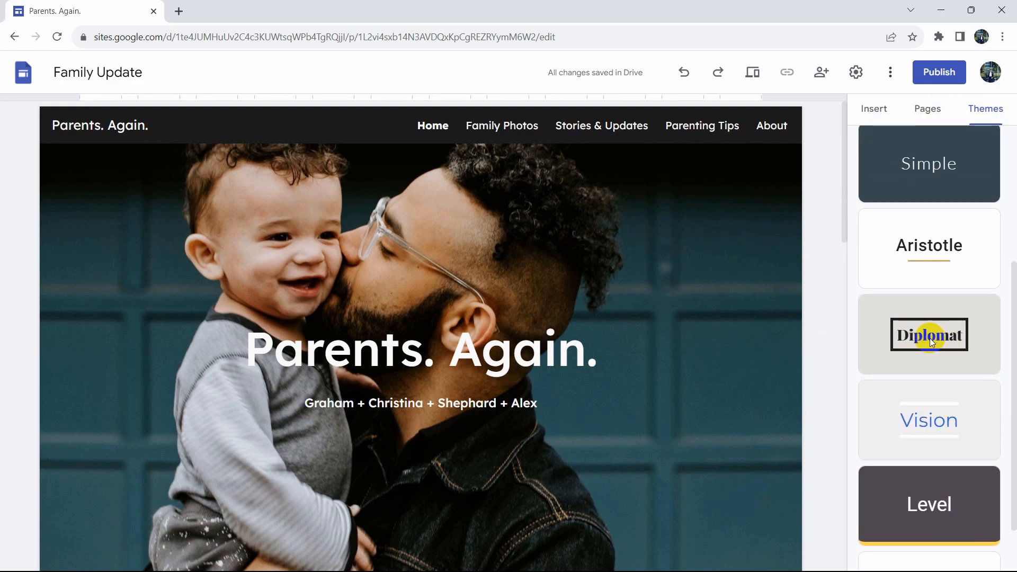
pyautogui.click(930, 338)
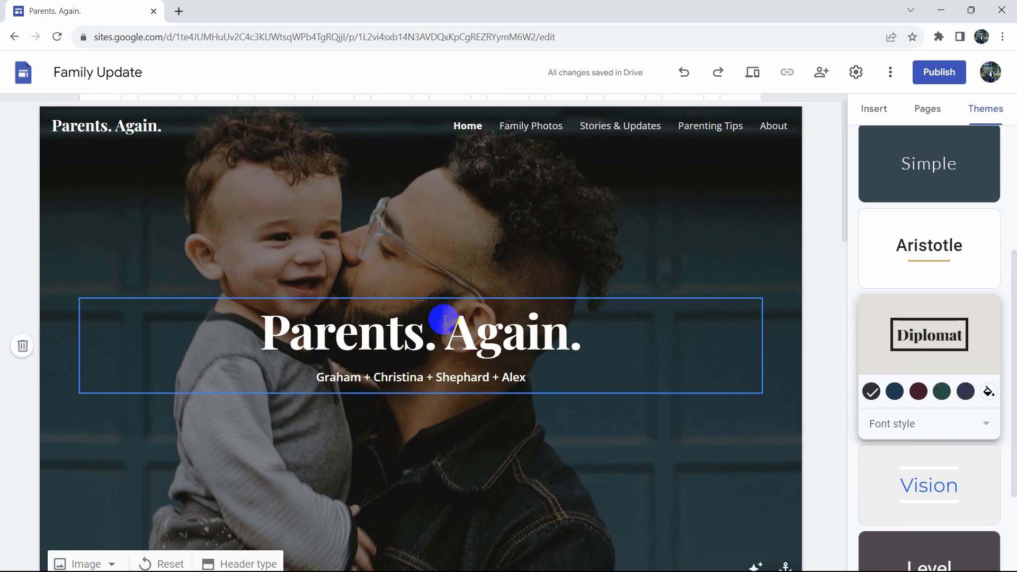
pyautogui.click(600, 342)
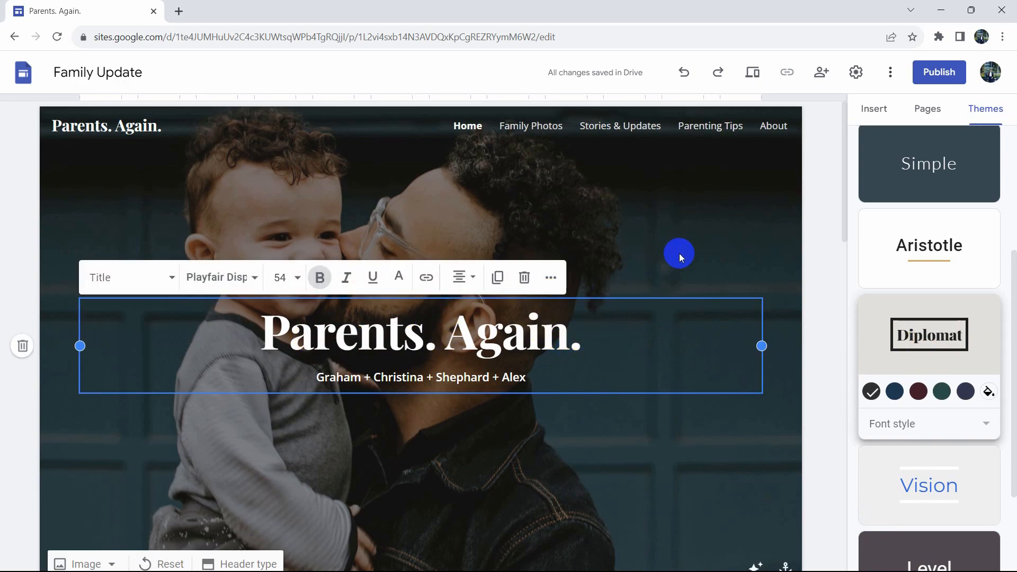
pyautogui.click(765, 247)
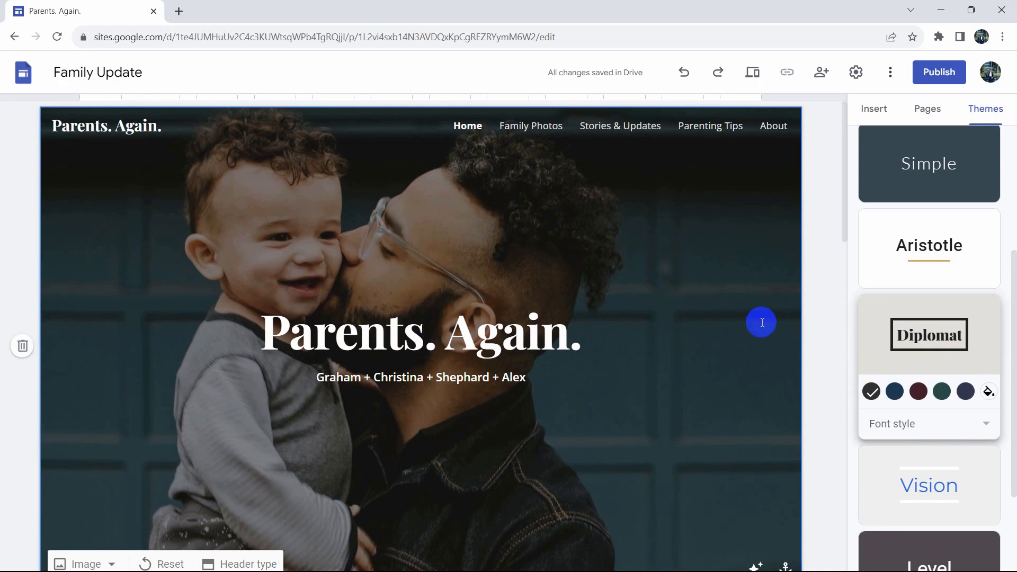
# - Try the dark red, a custom red and the green as the Diplomat theme's colour, then return to black
pyautogui.click(920, 393)
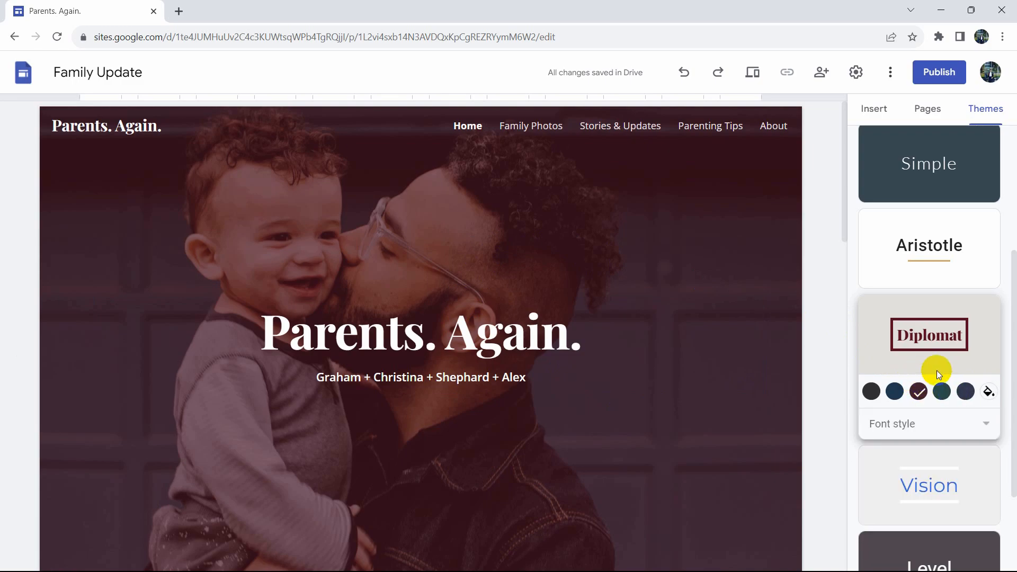
pyautogui.click(988, 393)
pyautogui.moveTo(979, 424)
pyautogui.mouseDown()
pyautogui.moveTo(858, 454)
pyautogui.moveTo(922, 428)
pyautogui.moveTo(977, 425)
pyautogui.mouseUp()
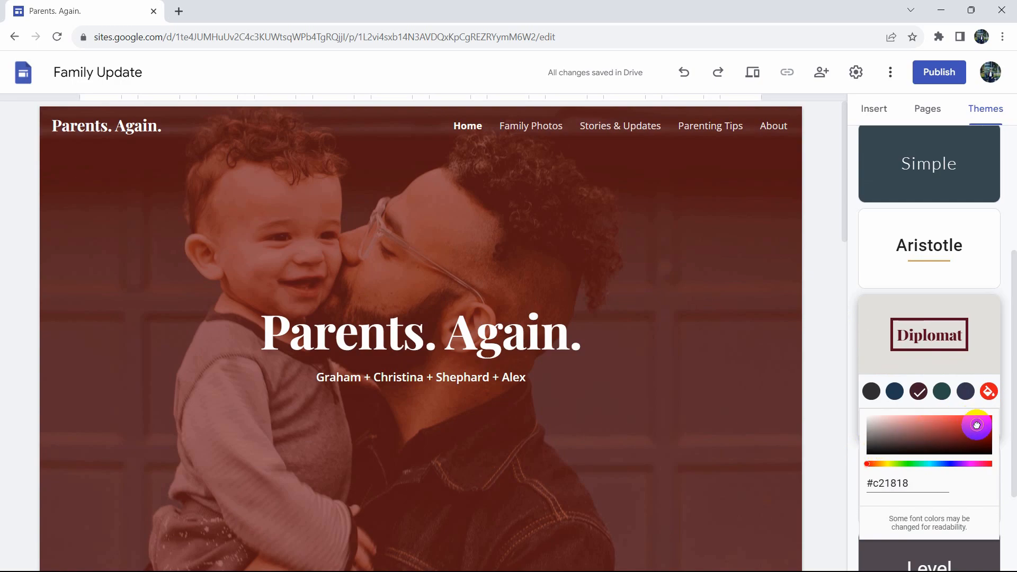
pyautogui.click(941, 394)
pyautogui.click(871, 394)
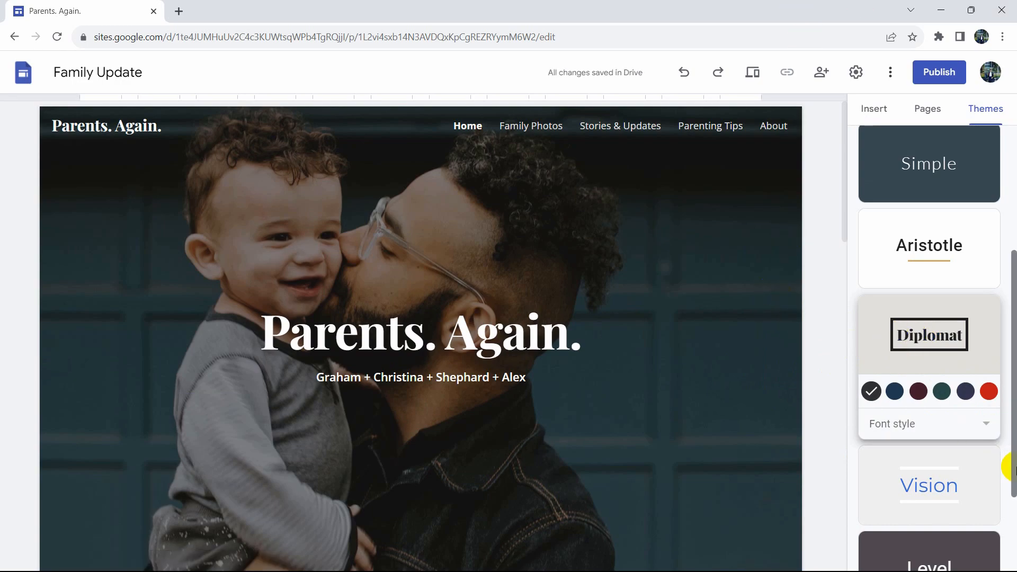
# - Apply the Impression theme to the site
pyautogui.scroll(-3, 963, 389)
pyautogui.click(923, 525)
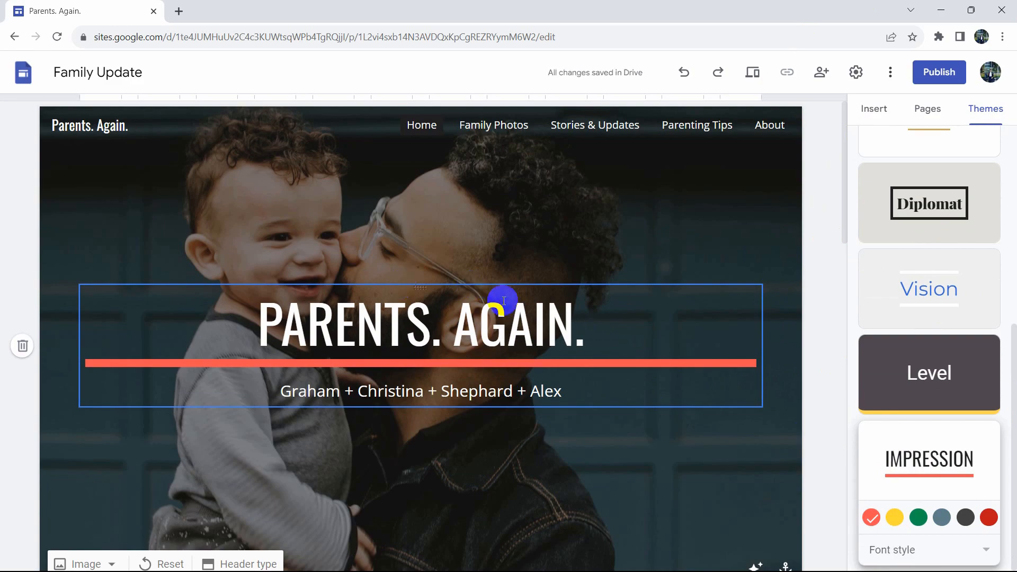
pyautogui.scroll(7, 923, 318)
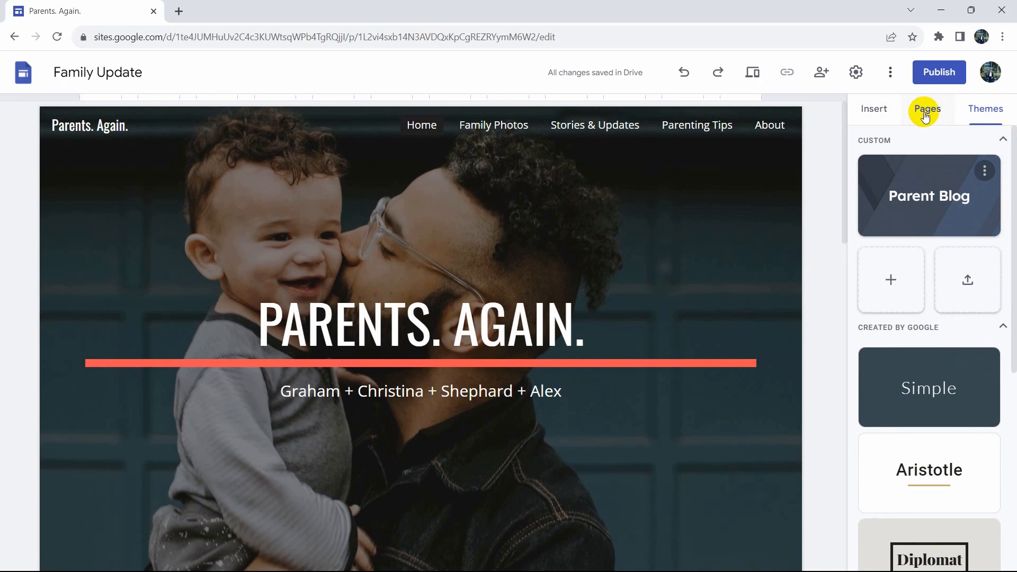
# - Add a new page named Contact to the site
pyautogui.click(925, 116)
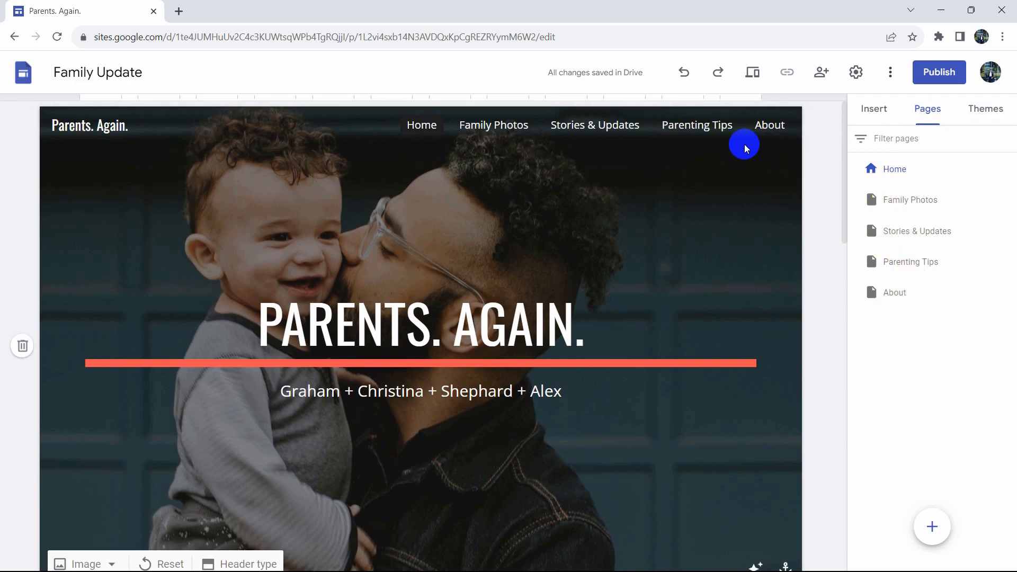
pyautogui.moveTo(953, 525)
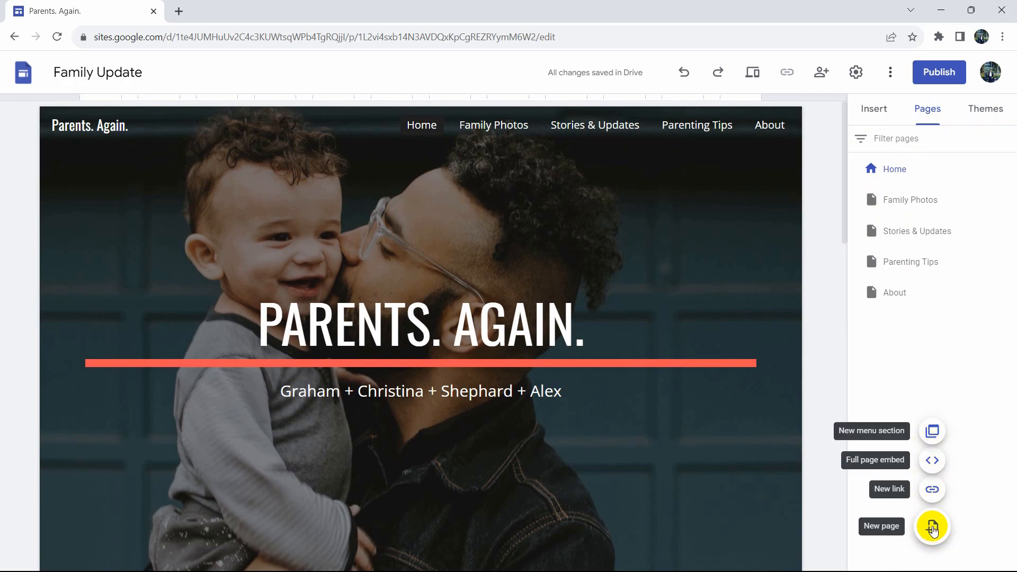
pyautogui.click(932, 530)
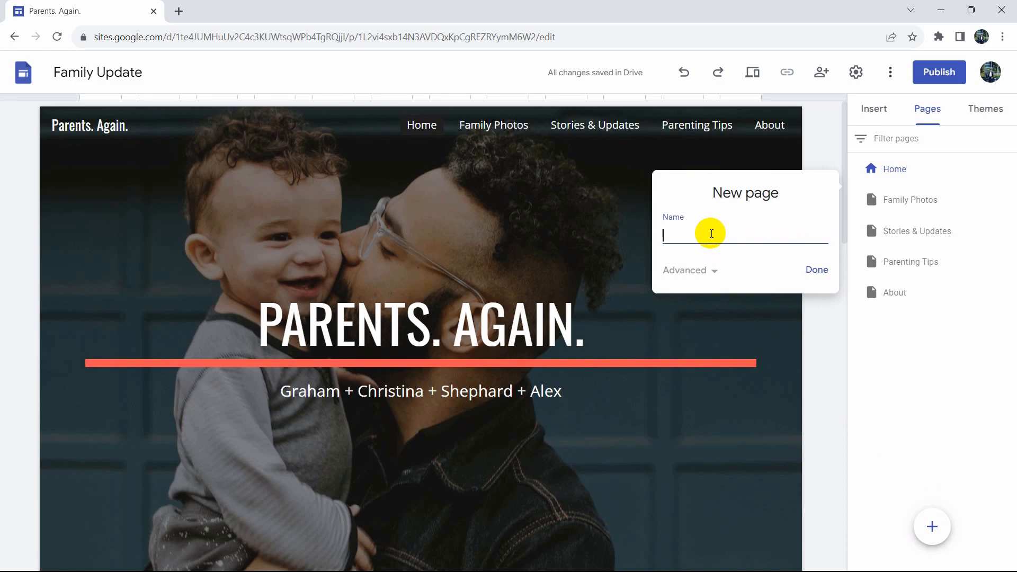
pyautogui.write('Contact')
pyautogui.click(816, 272)
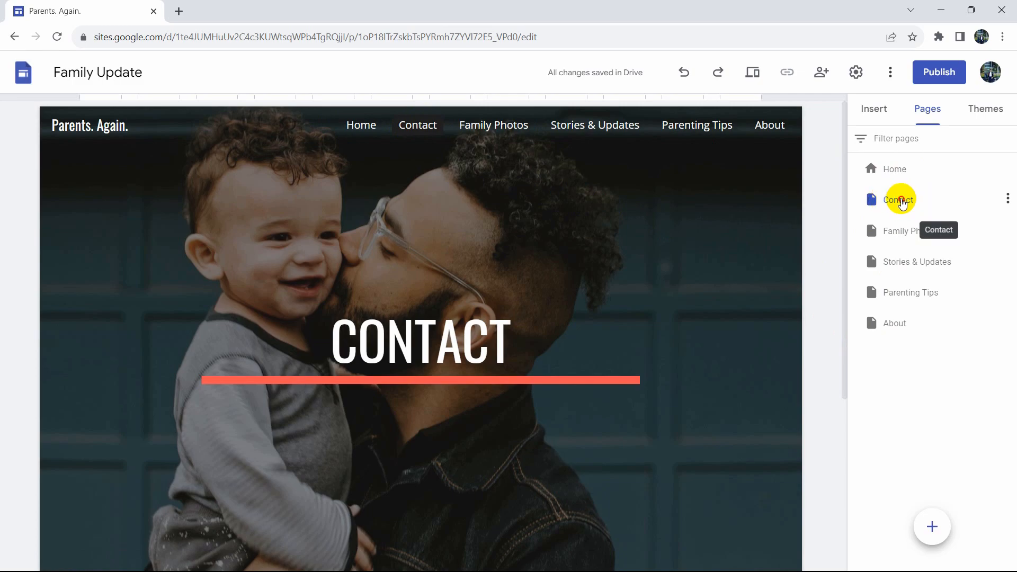
# - Move the Family Photos page and then the Contact page to the end of the page list
pyautogui.moveTo(904, 231); pyautogui.dragTo(903, 345)
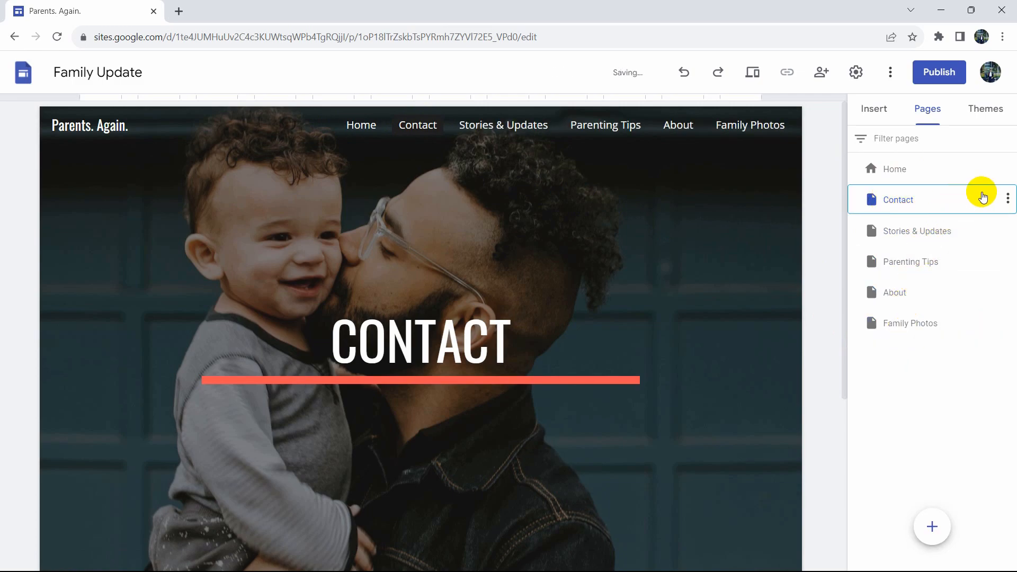
pyautogui.moveTo(989, 204); pyautogui.dragTo(985, 348)
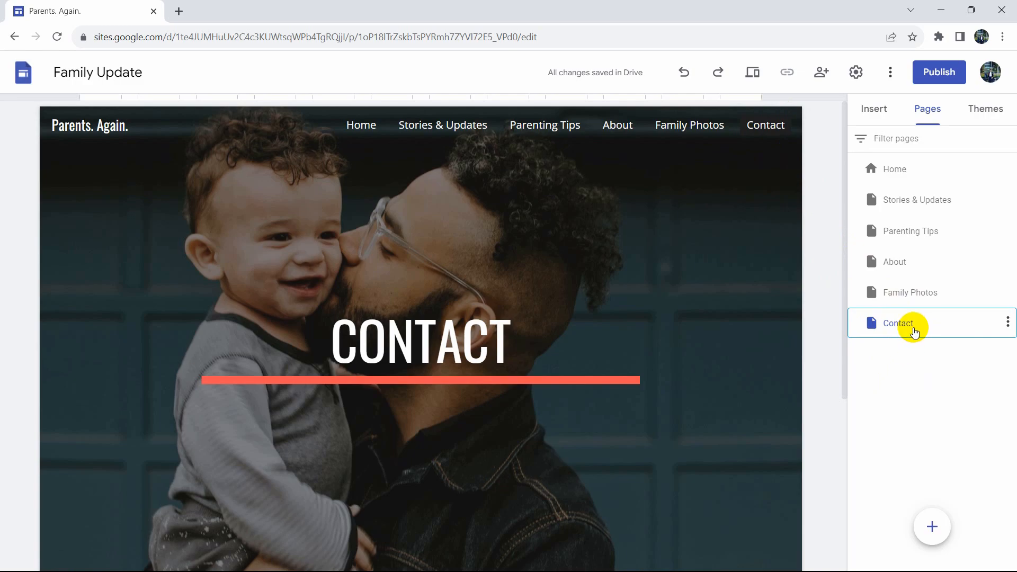
# - Nest the Contact page under Family Photos and check its entry in the site's navigation submenu
pyautogui.moveTo(895, 328); pyautogui.dragTo(908, 291)
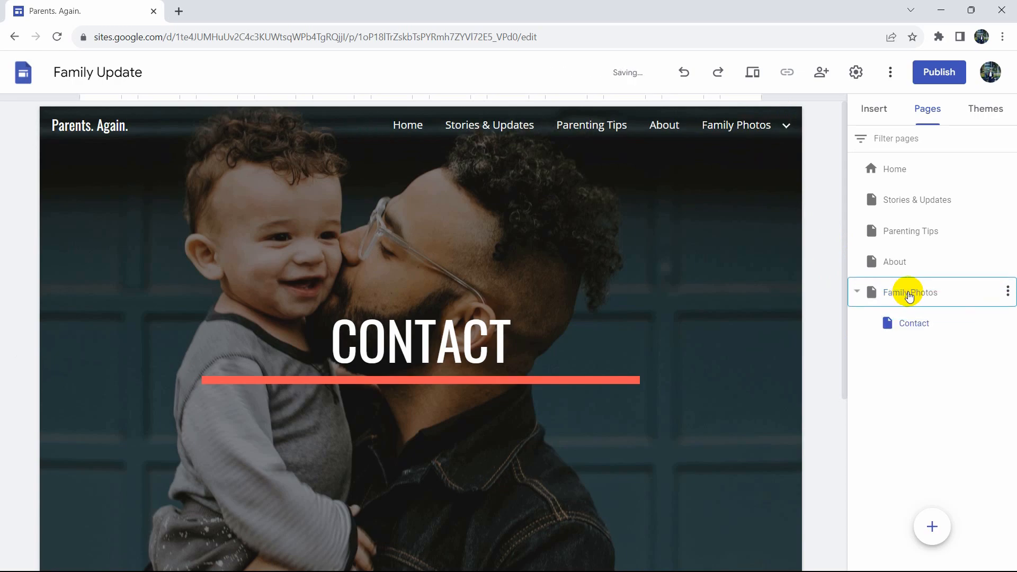
pyautogui.click(908, 292)
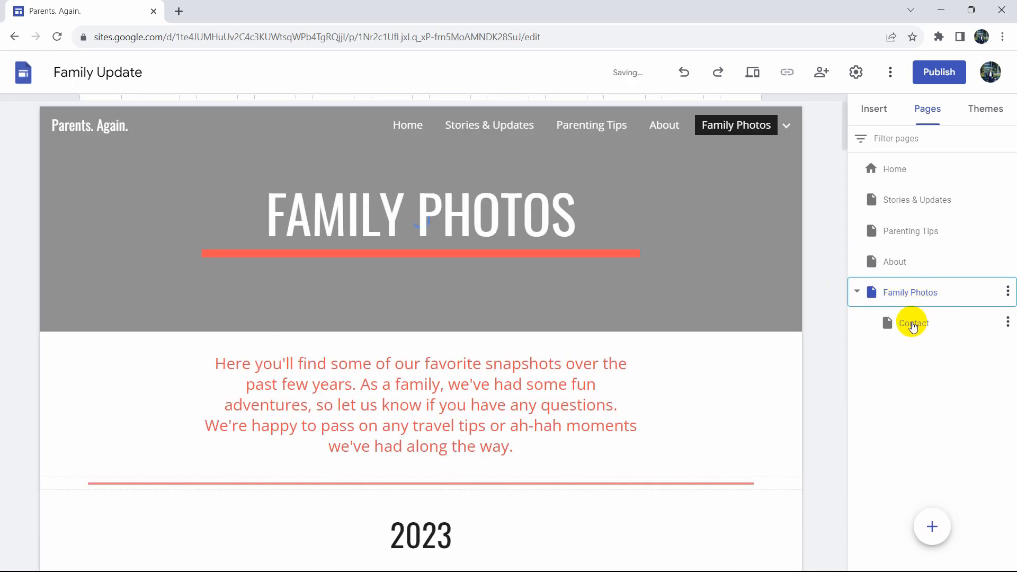
pyautogui.moveTo(790, 127)
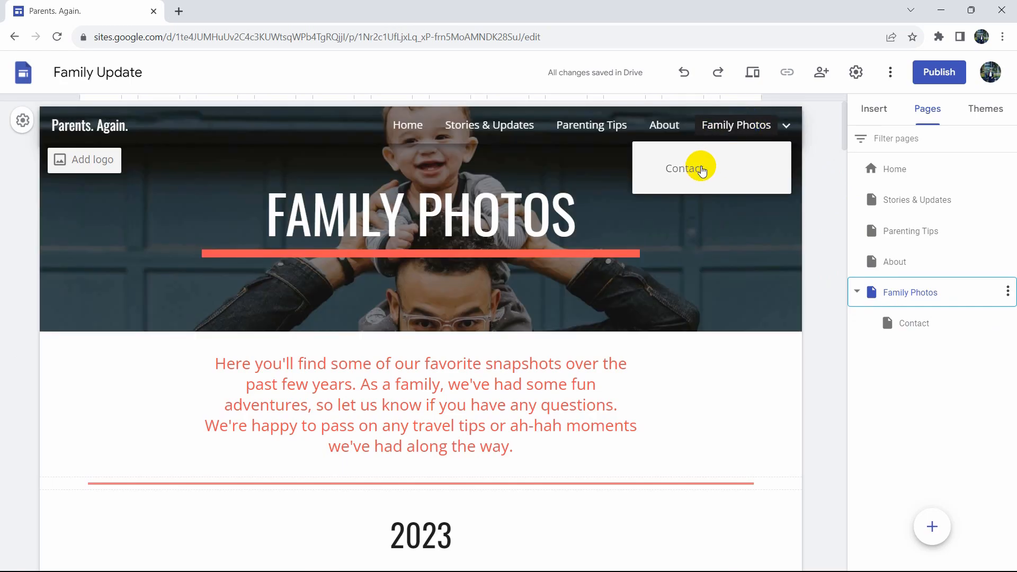
# - Move the Contact page out to the main level just above Family Photos, and open the Home page
pyautogui.moveTo(917, 324); pyautogui.dragTo(898, 286)
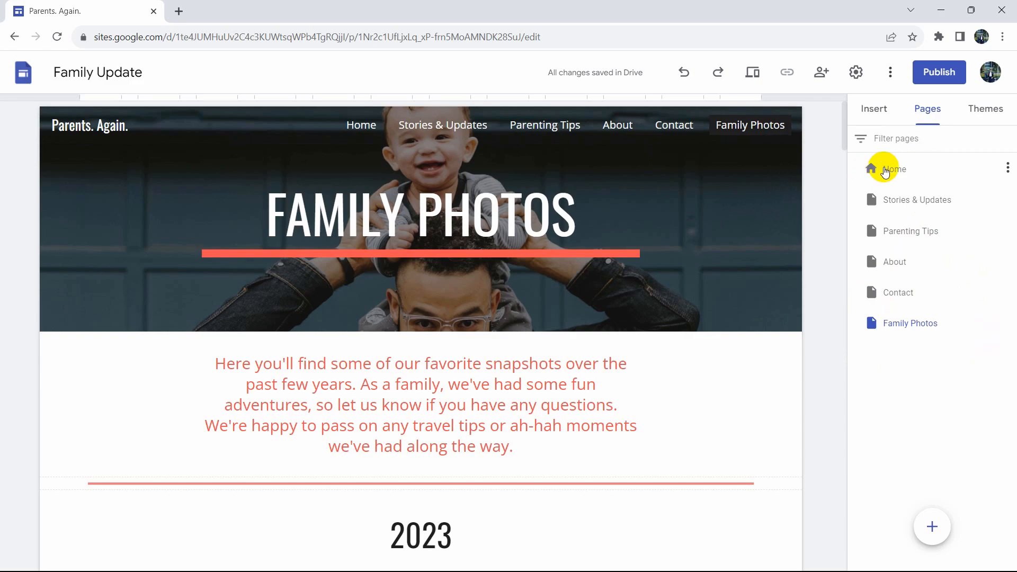
pyautogui.click(887, 171)
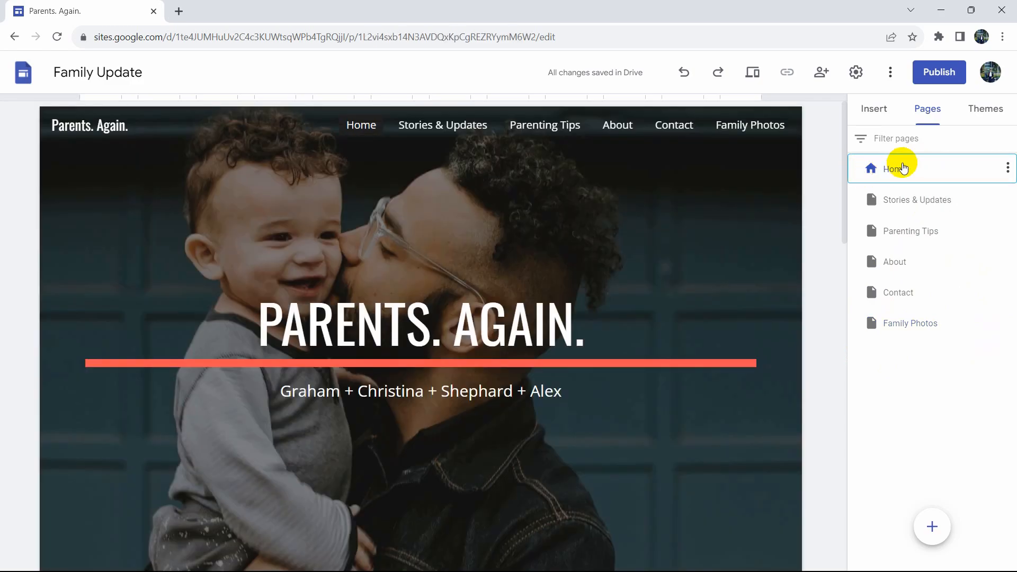
pyautogui.click(647, 191)
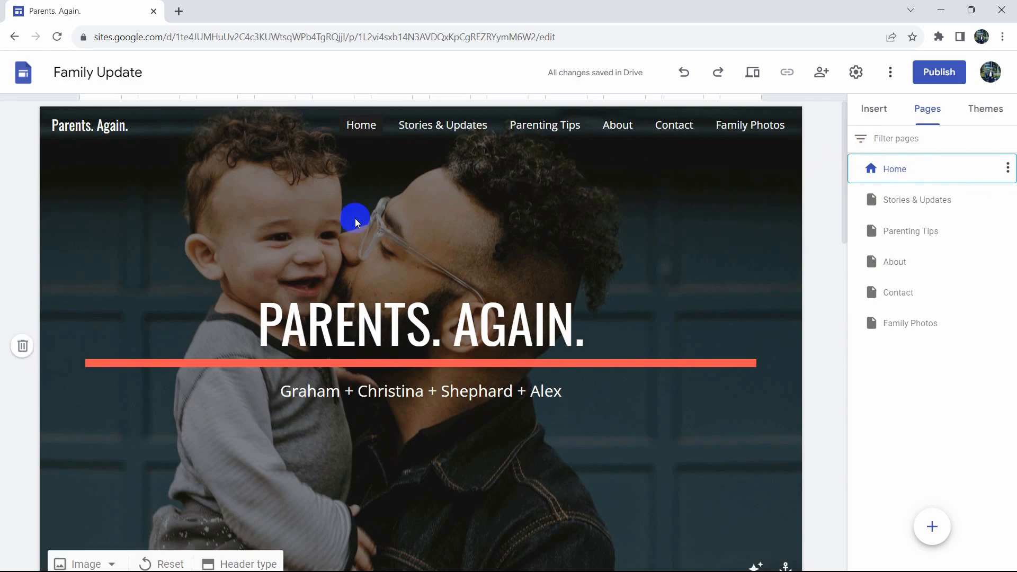
# - Insert the content block with two side-by-side images and captions above the "Two Kids. One Wild Time." section of the Home page
pyautogui.click(869, 112)
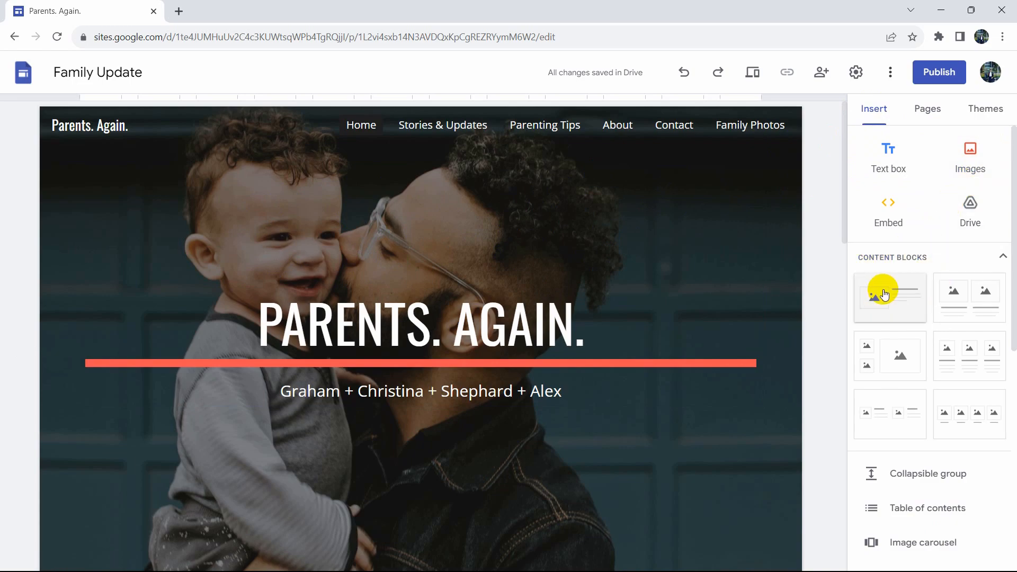
pyautogui.scroll(-3, 956, 385)
pyautogui.scroll(3, 948, 345)
pyautogui.scroll(-6, 771, 306)
pyautogui.scroll(3, 708, 310)
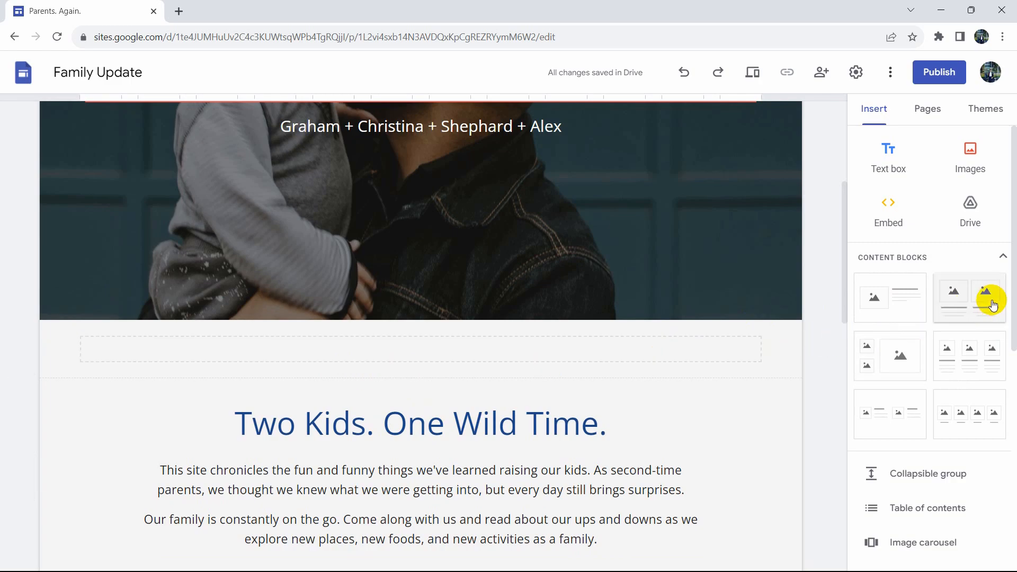
pyautogui.moveTo(969, 300); pyautogui.dragTo(163, 356)
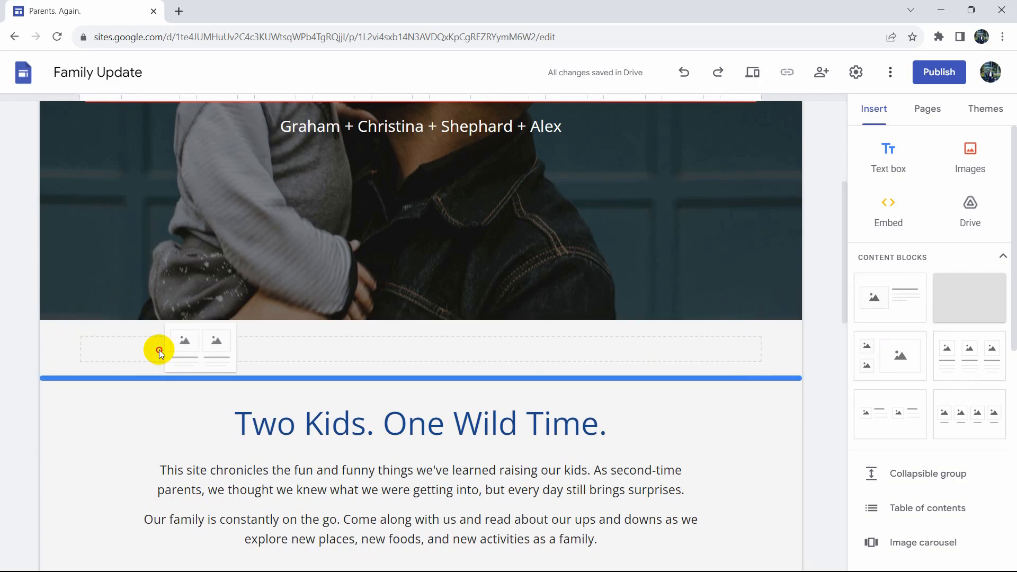
pyautogui.moveTo(119, 378); pyautogui.dragTo(347, 303)
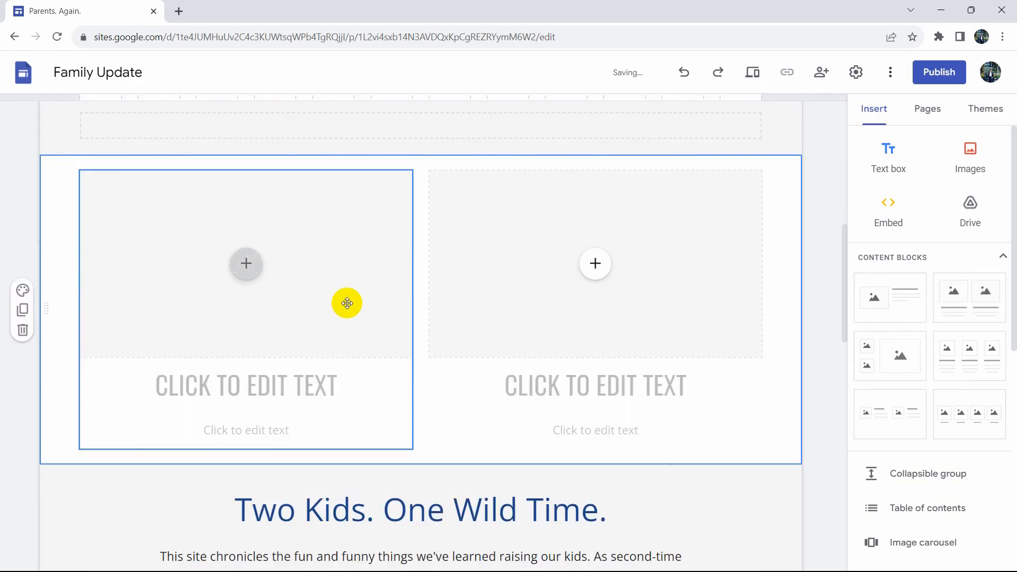
# - Upload picture 7 from the Pictures folder into the first image placeholder and caption it "MAN IN SEA"
pyautogui.click(247, 266)
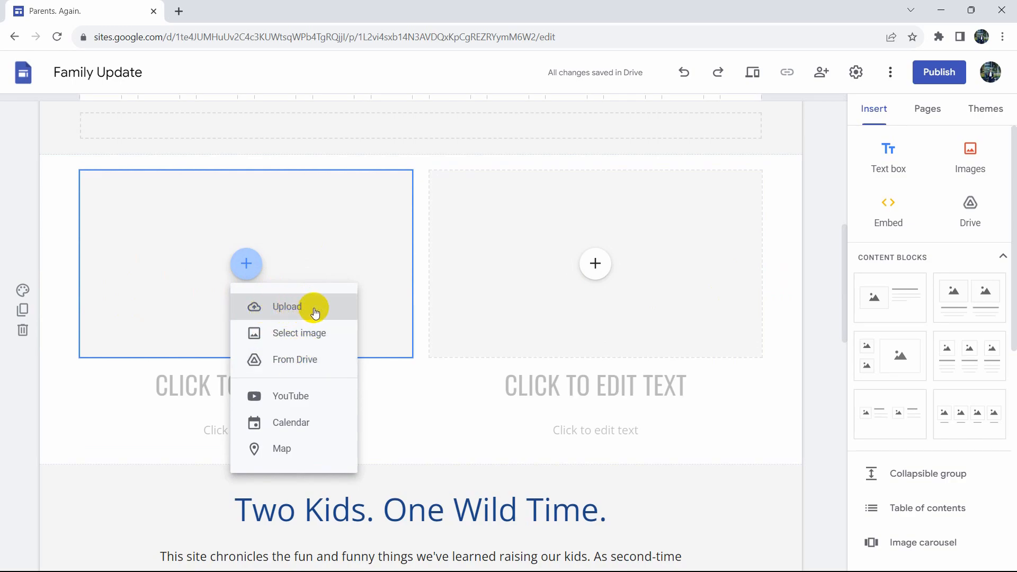
pyautogui.click(294, 340)
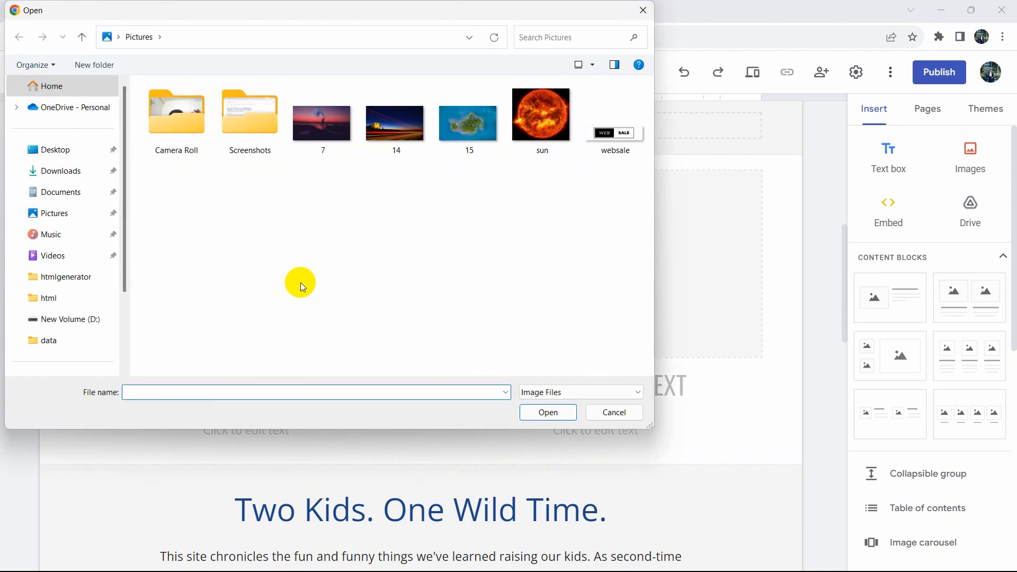
pyautogui.click(355, 126)
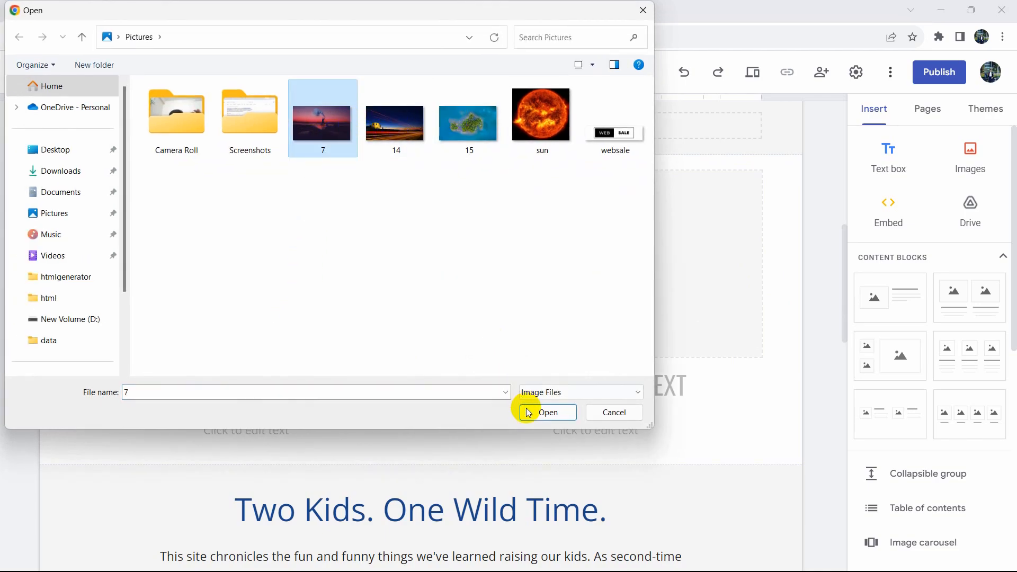
pyautogui.click(546, 413)
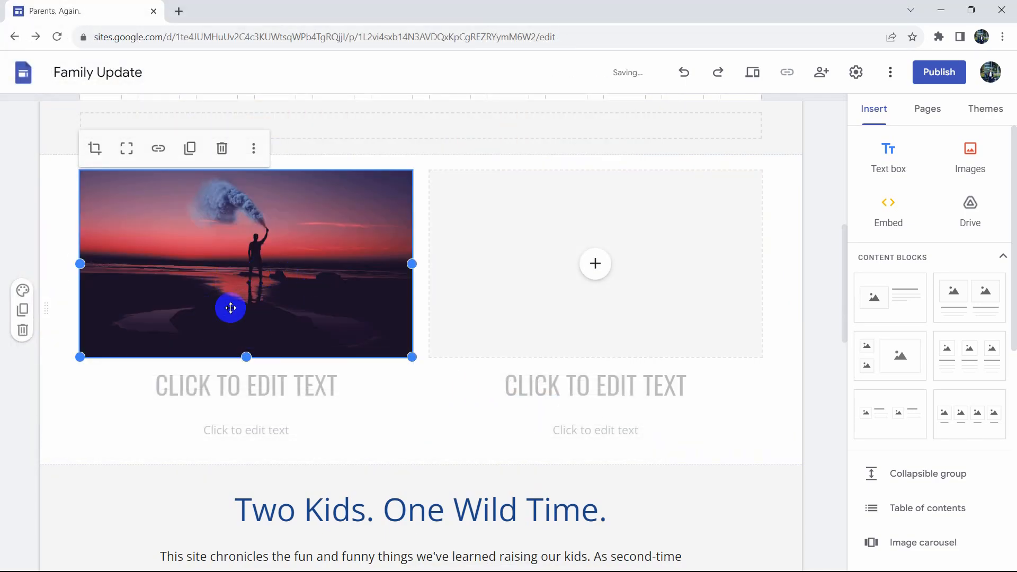
pyautogui.click(295, 386)
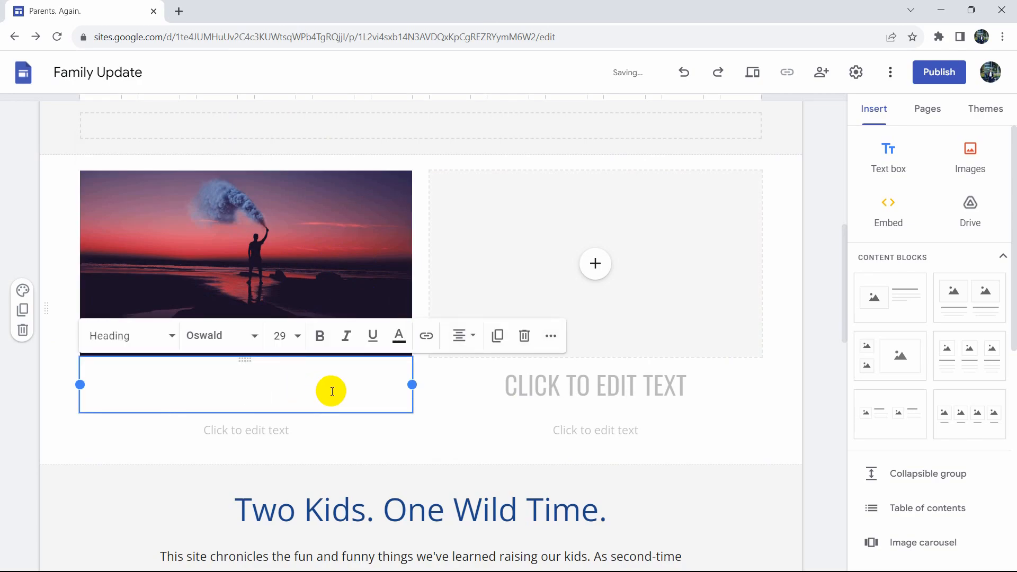
pyautogui.write('MAN IN SEA')
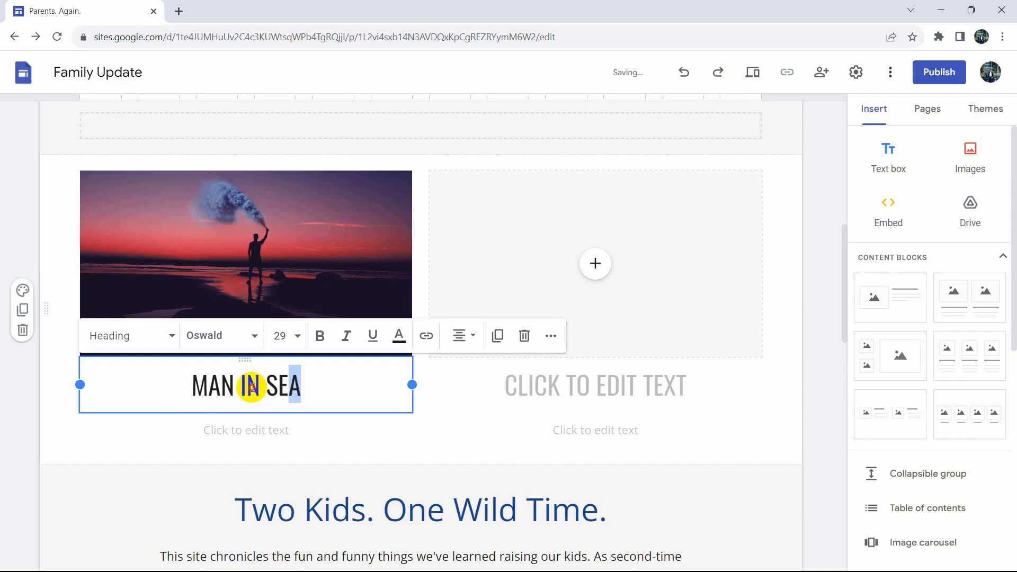
# - Set the font size of the "MAN IN SEA" caption to 14
pyautogui.moveTo(306, 387); pyautogui.dragTo(173, 395)
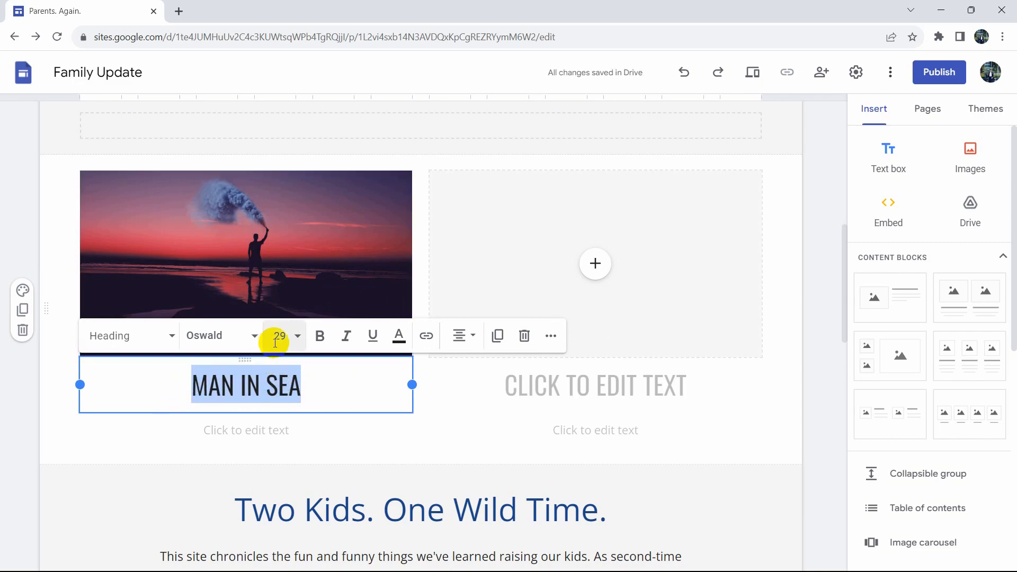
pyautogui.click(286, 336)
pyautogui.click(305, 247)
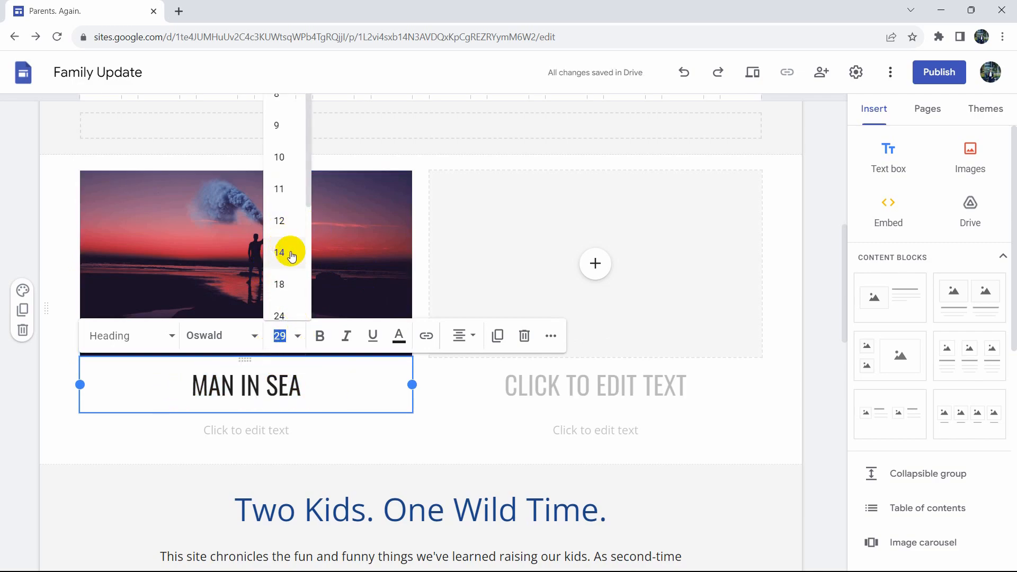
pyautogui.click(288, 390)
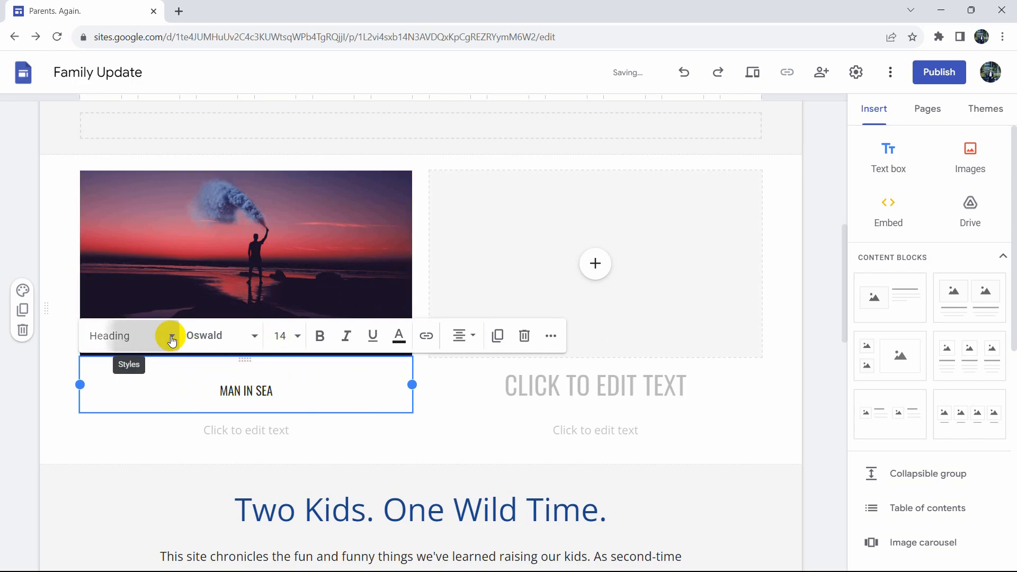
# - Apply the Title text style to the "MAN IN SEA" caption and switch on italic at its end
pyautogui.click(171, 337)
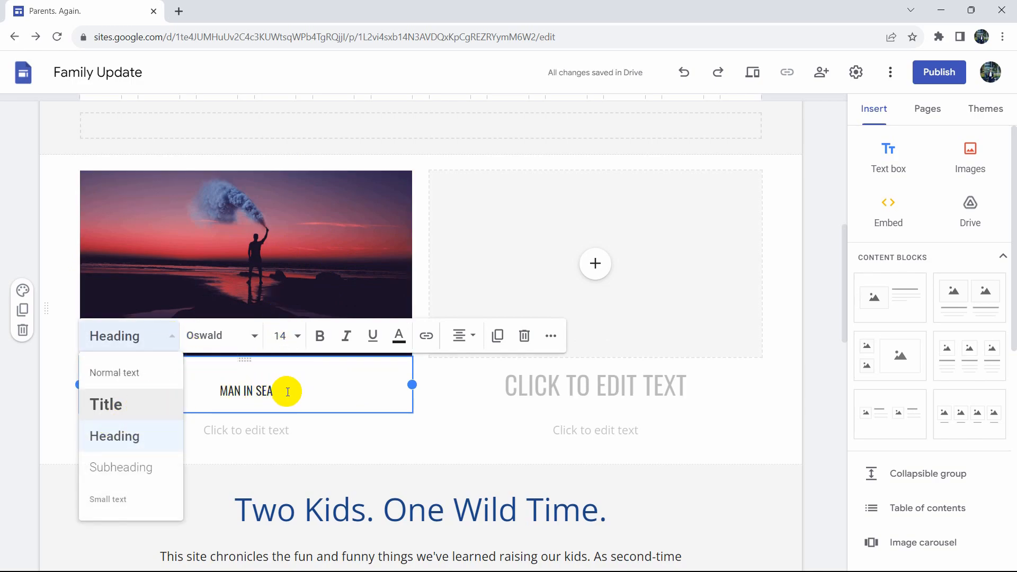
pyautogui.click(149, 404)
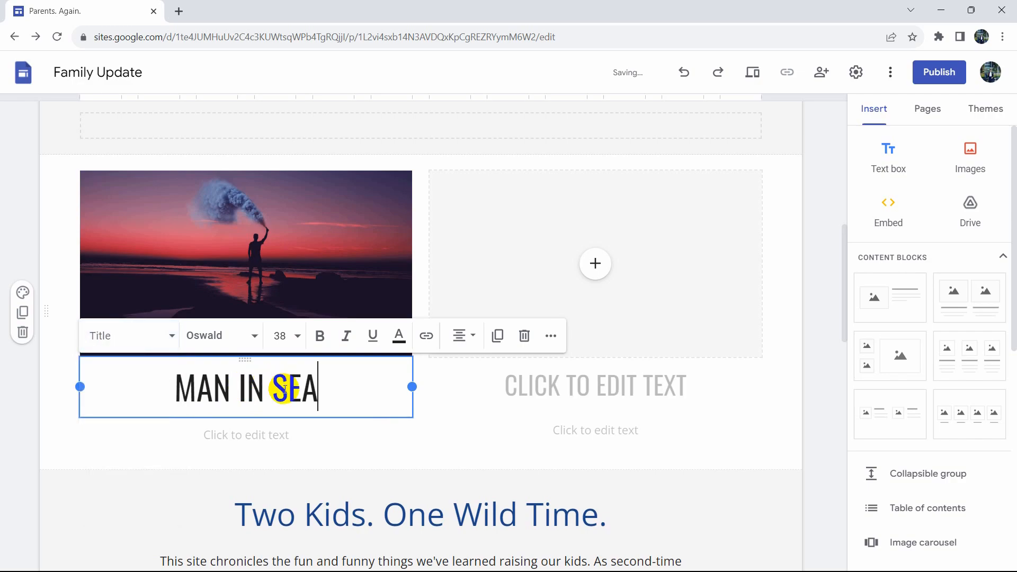
pyautogui.click(354, 341)
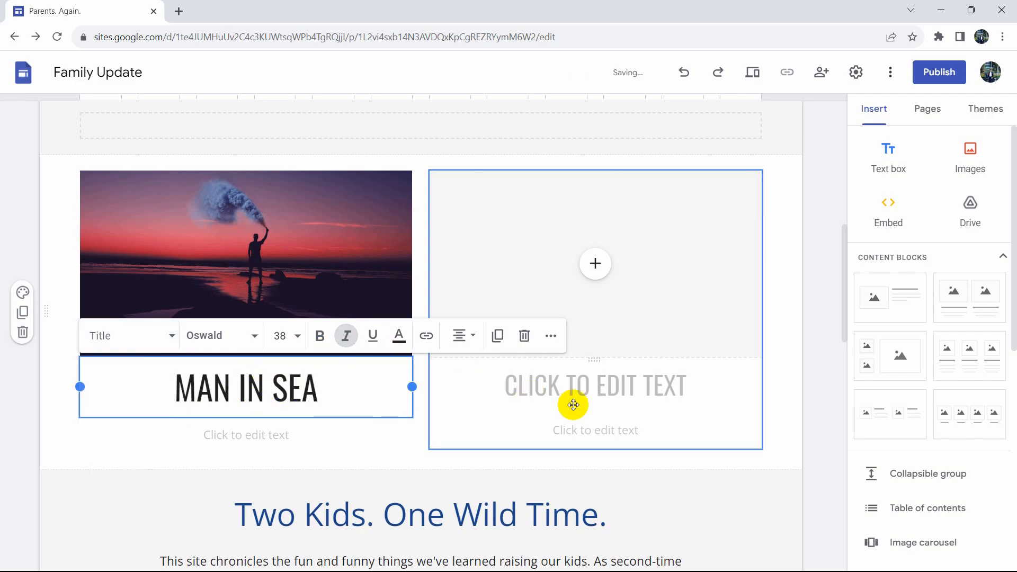
# - Upload picture 14 from the Pictures folder into the second image placeholder and caption it "BUILDING"
pyautogui.click(594, 265)
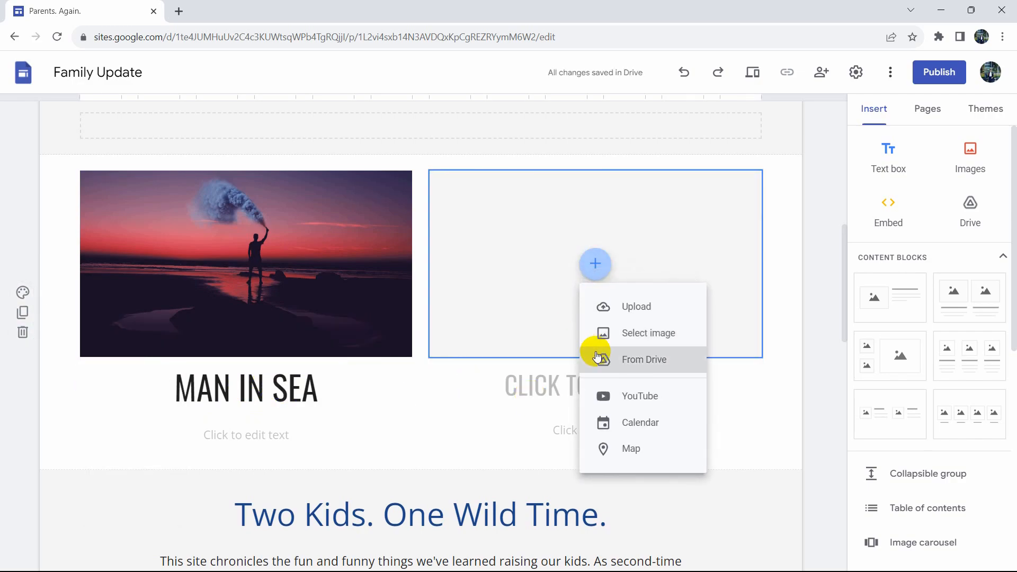
pyautogui.click(635, 307)
pyautogui.click(412, 133)
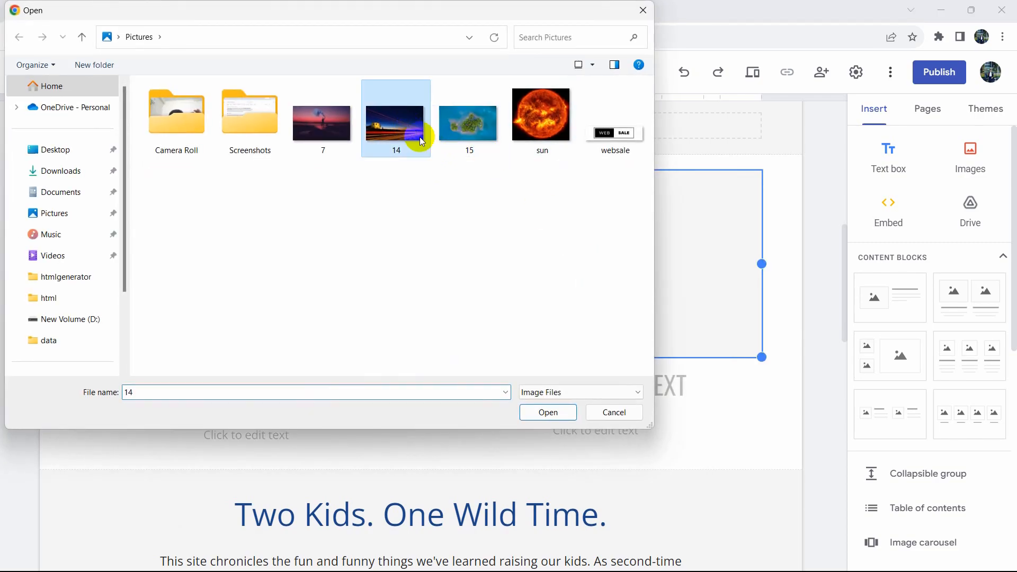
pyautogui.click(549, 413)
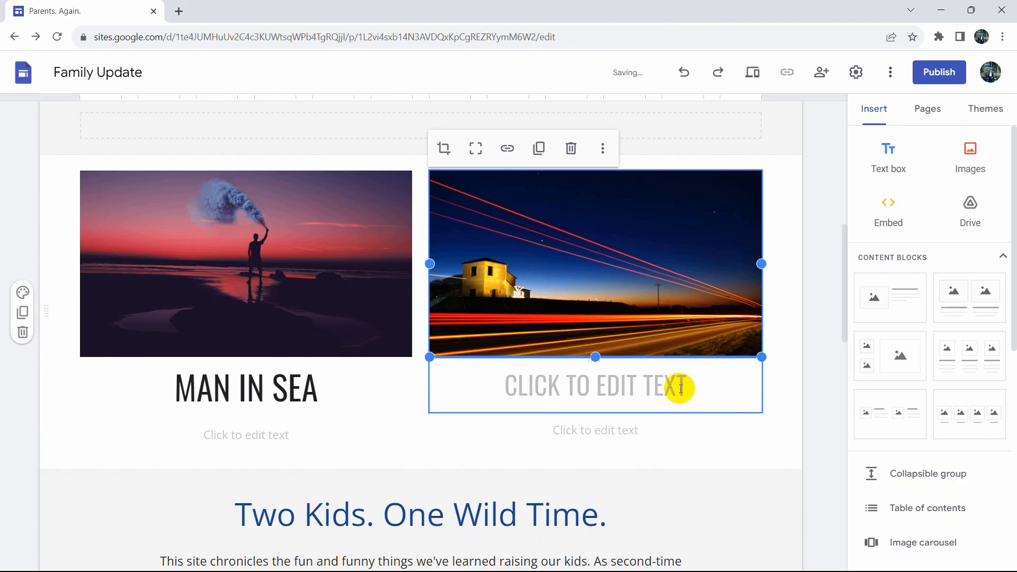
pyautogui.click(680, 388)
pyautogui.write('BUILDI')
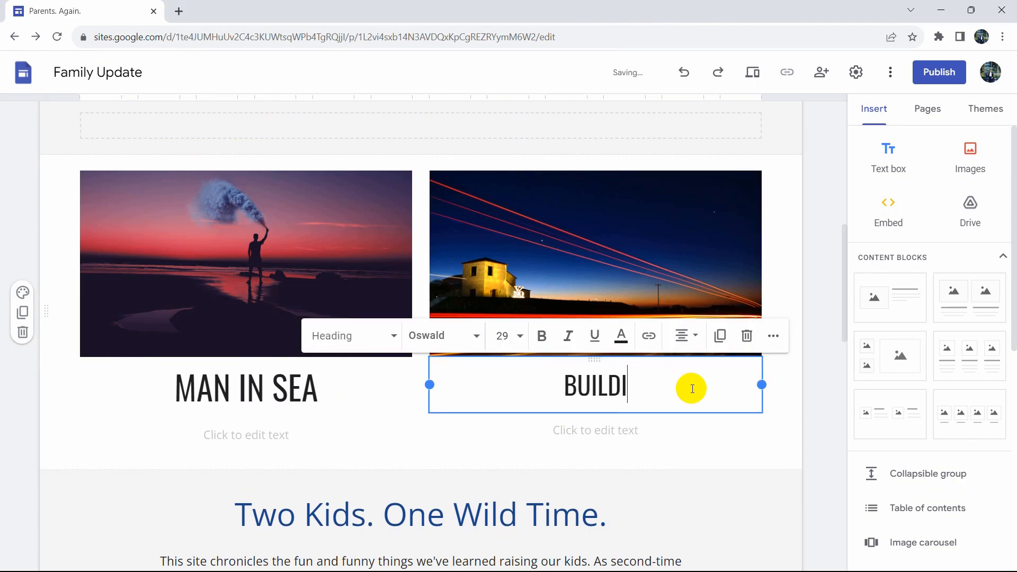
pyautogui.write('NG')
pyautogui.click(811, 395)
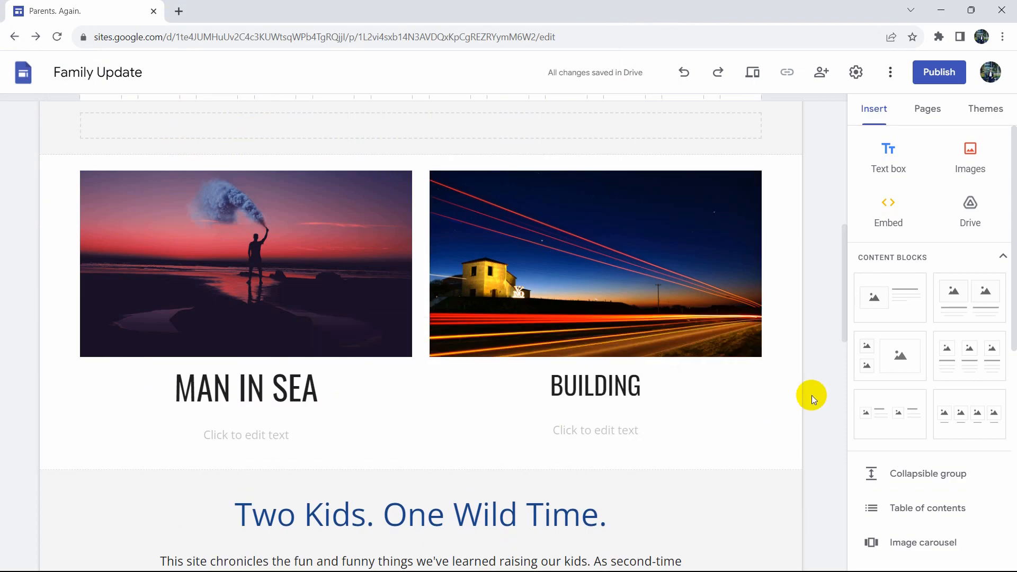
# - Delete the empty description text boxes under the "BUILDING" and "MAN IN SEA" captions
pyautogui.click(609, 432)
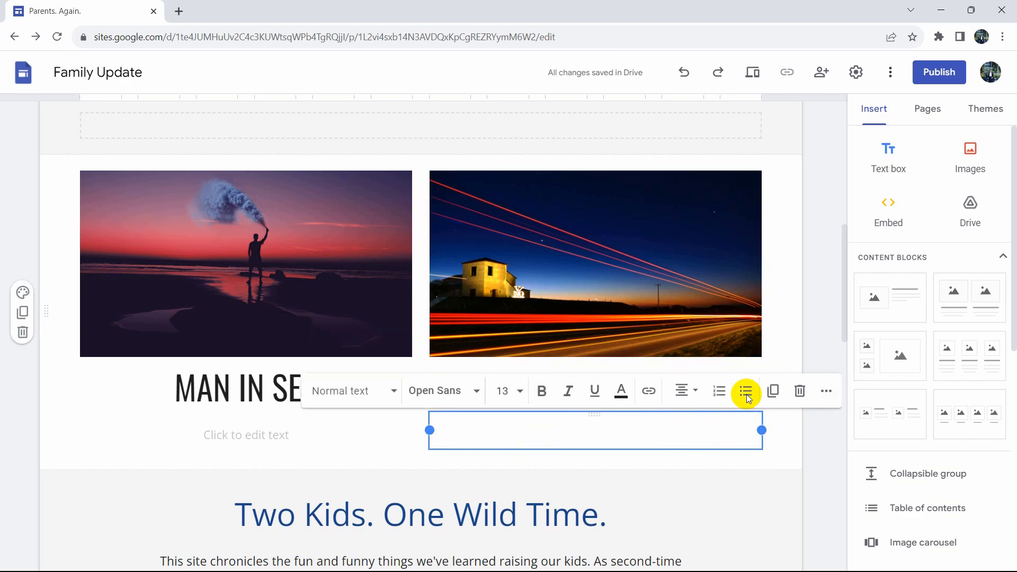
pyautogui.click(830, 307)
pyautogui.click(614, 432)
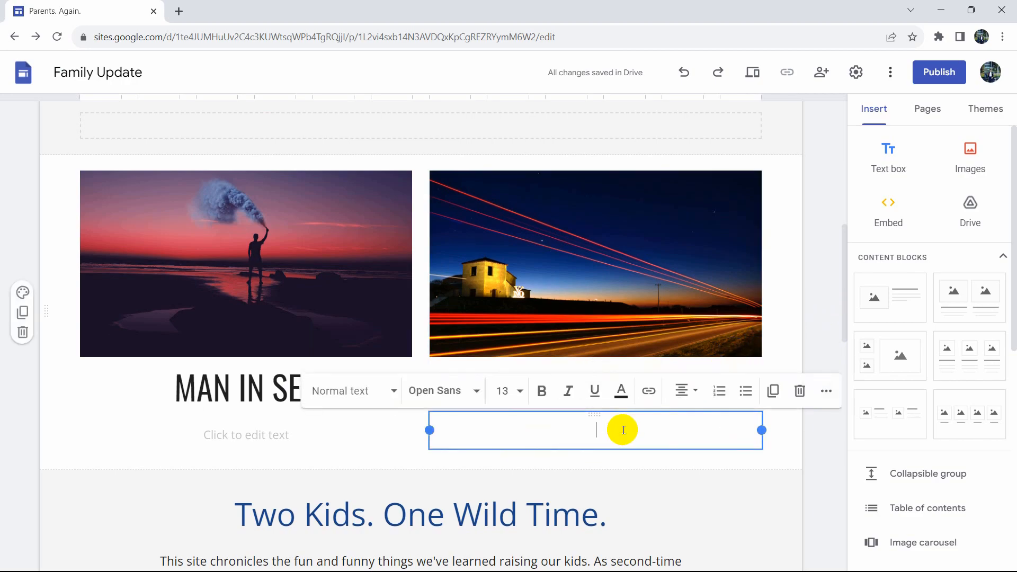
pyautogui.click(801, 392)
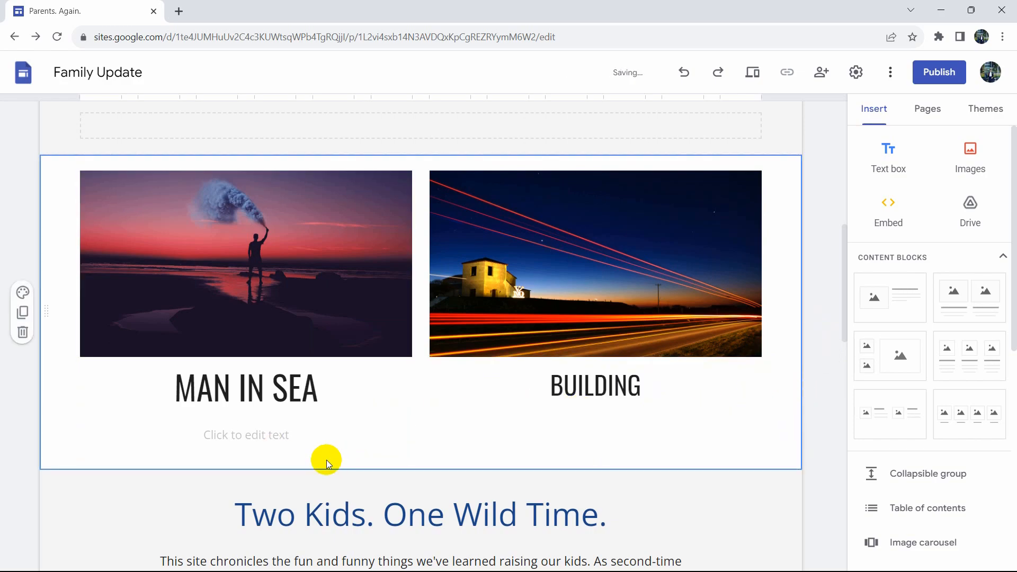
pyautogui.click(300, 442)
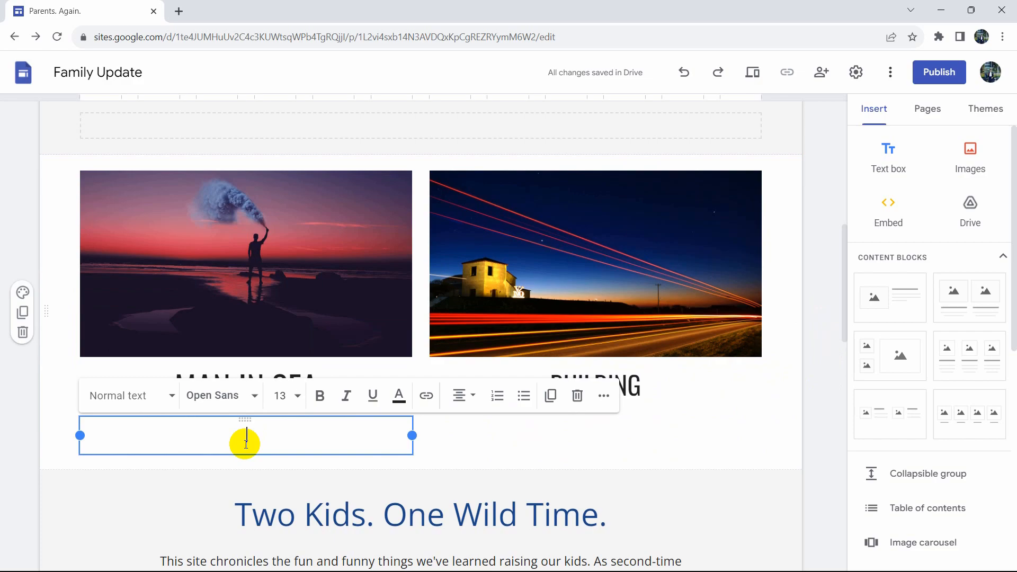
pyautogui.click(577, 397)
# - Replace the Home page header image with "control yourself motivational" uploaded from the Downloads folder
pyautogui.scroll(1, 823, 386)
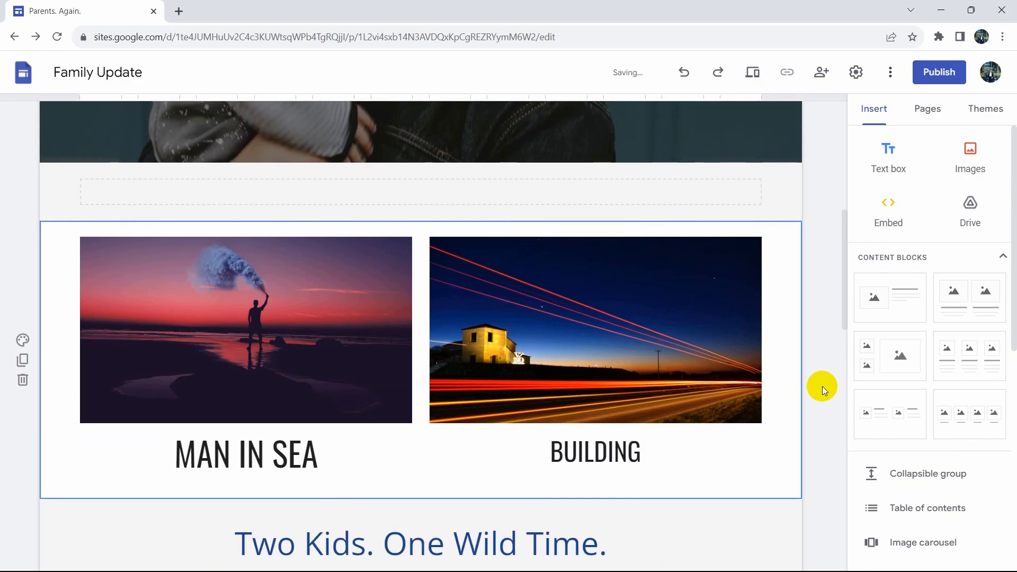
pyautogui.scroll(8, 583, 292)
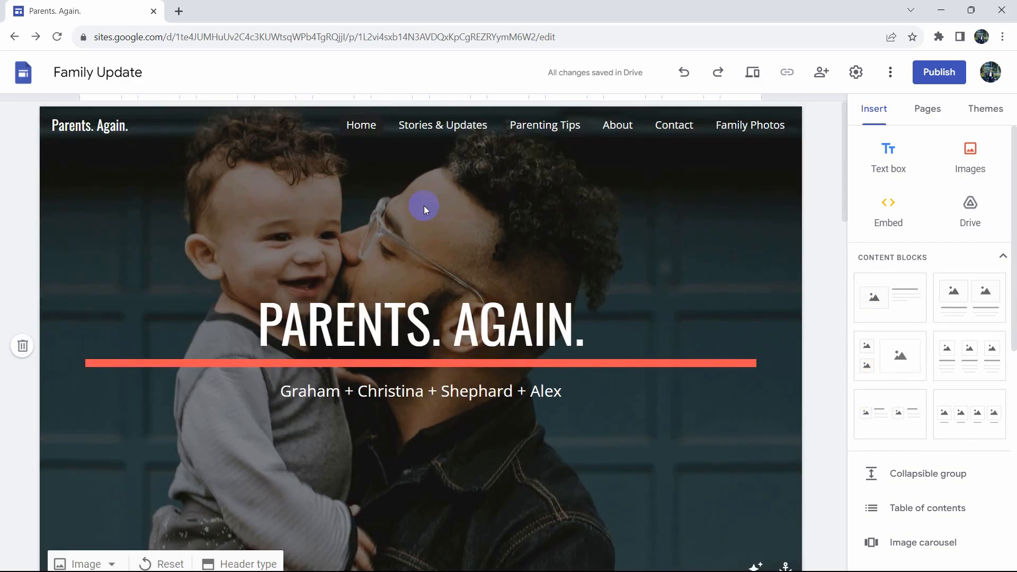
pyautogui.scroll(-1, 789, 208)
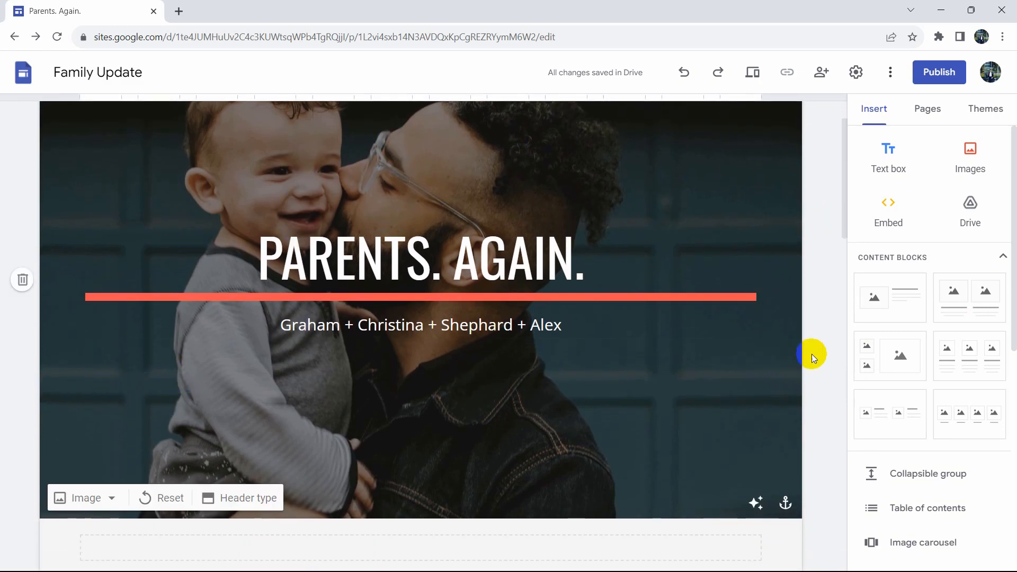
pyautogui.click(139, 500)
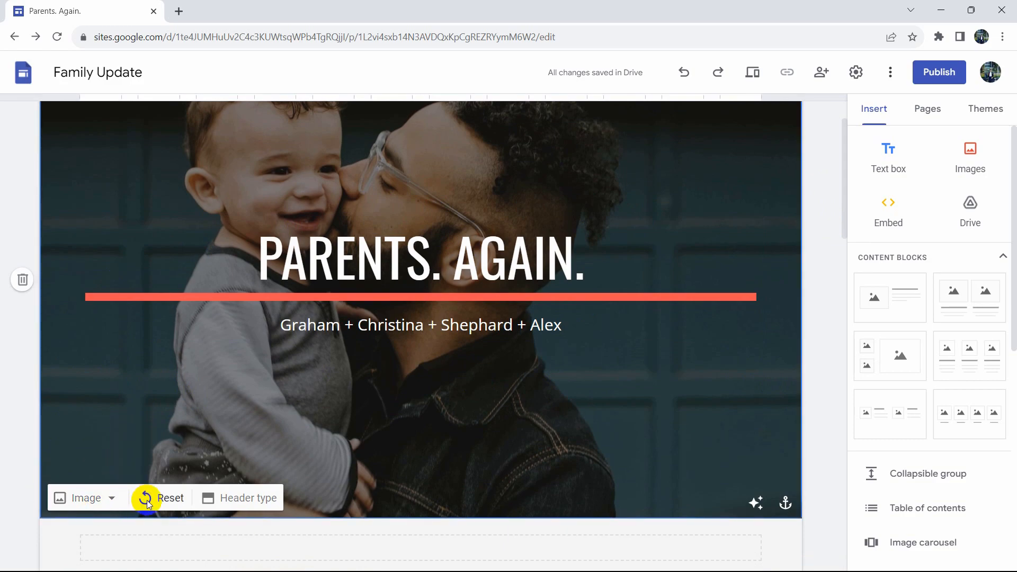
pyautogui.click(104, 502)
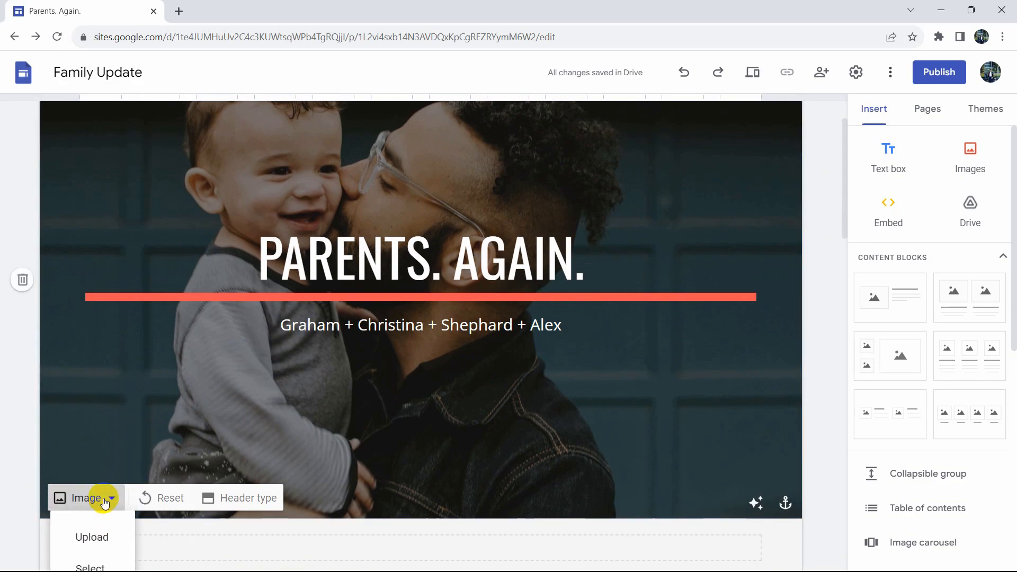
pyautogui.scroll(-1, 204, 420)
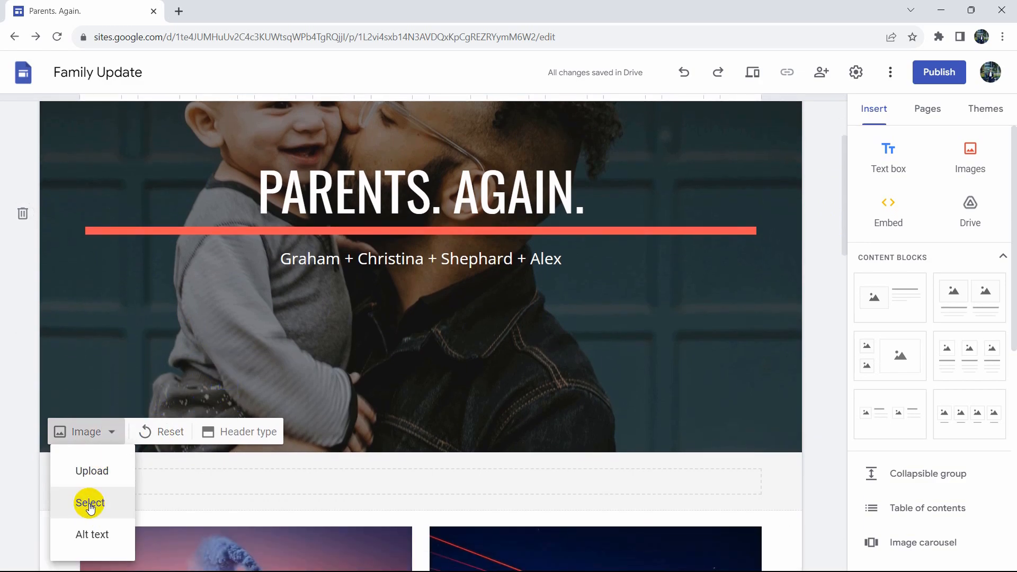
pyautogui.click(93, 474)
pyautogui.click(76, 170)
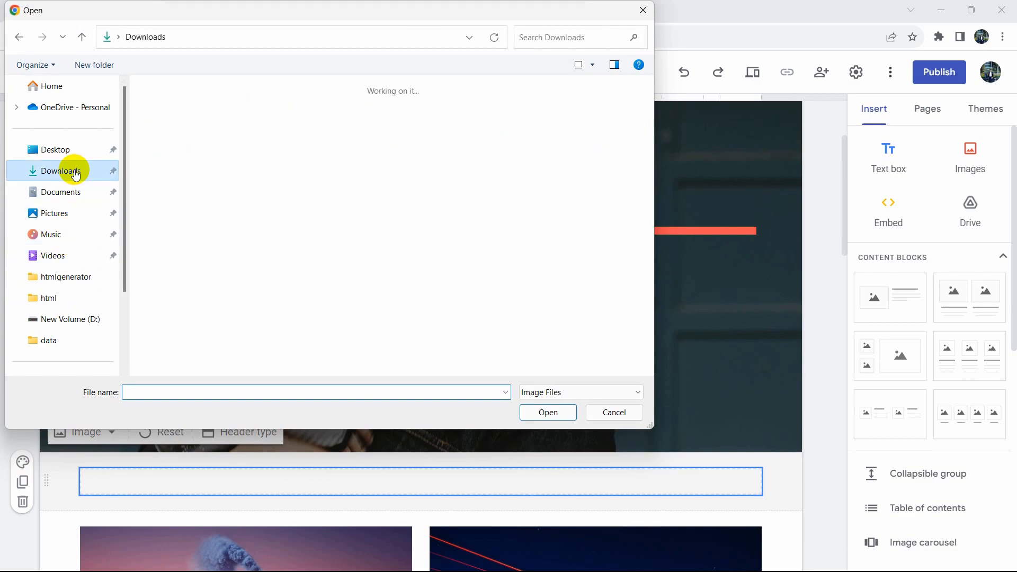
pyautogui.scroll(-4, 495, 200)
pyautogui.scroll(2, 543, 199)
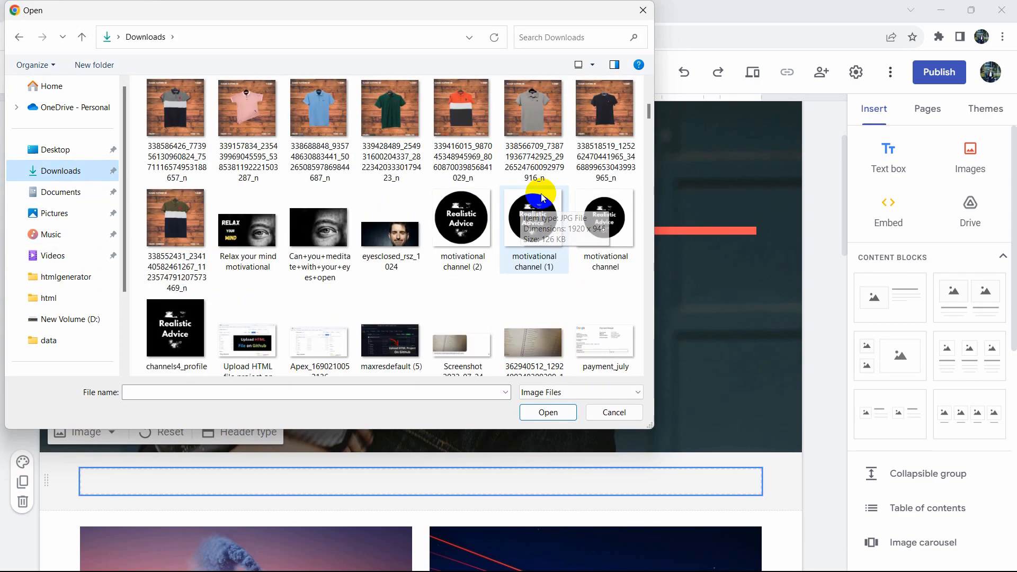
pyautogui.scroll(-5, 466, 222)
pyautogui.click(469, 228)
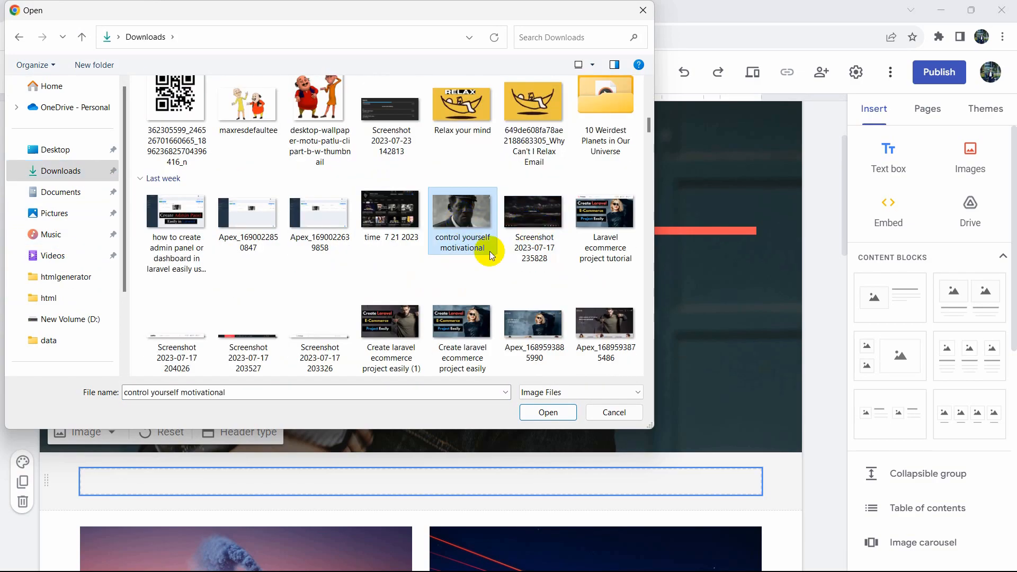
pyautogui.click(546, 413)
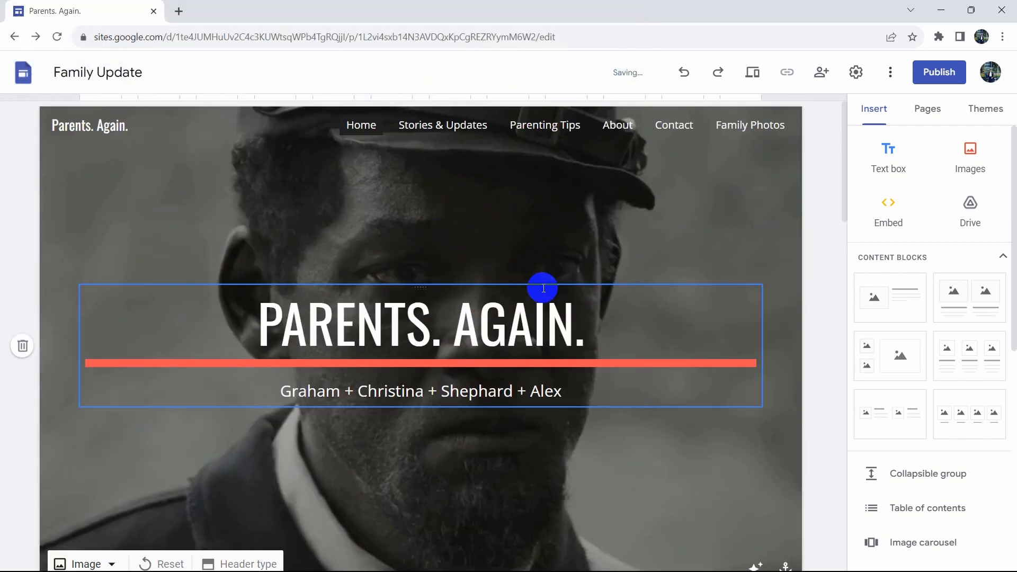
# - Remove the line of family names beneath the "PARENTS. AGAIN." title in the header
pyautogui.doubleClick(526, 323)
pyautogui.click(402, 328)
pyautogui.click(573, 390)
pyautogui.moveTo(573, 390); pyautogui.dragTo(269, 398)
pyautogui.click(269, 398)
pyautogui.press('BackSpace')
pyautogui.press('BackSpace')
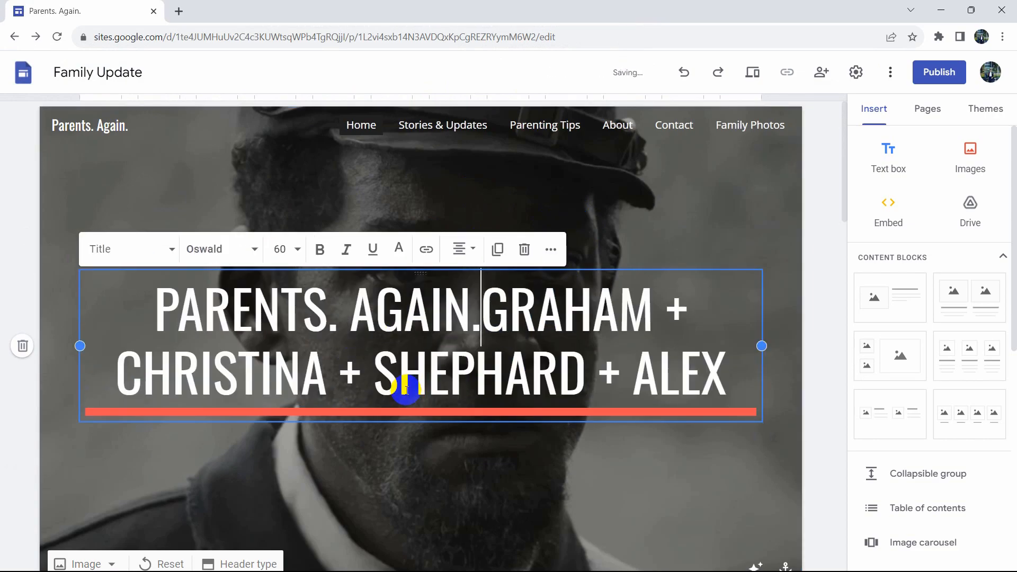
pyautogui.hotkey('ctrl', 'z')
pyautogui.press('BackSpace')
pyautogui.click(712, 206)
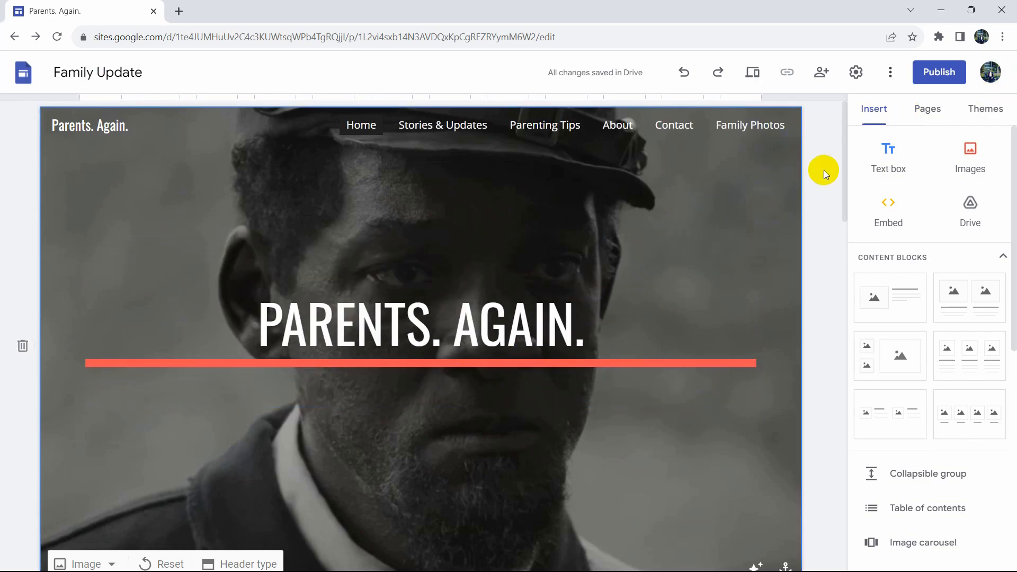
pyautogui.scroll(-4, 818, 174)
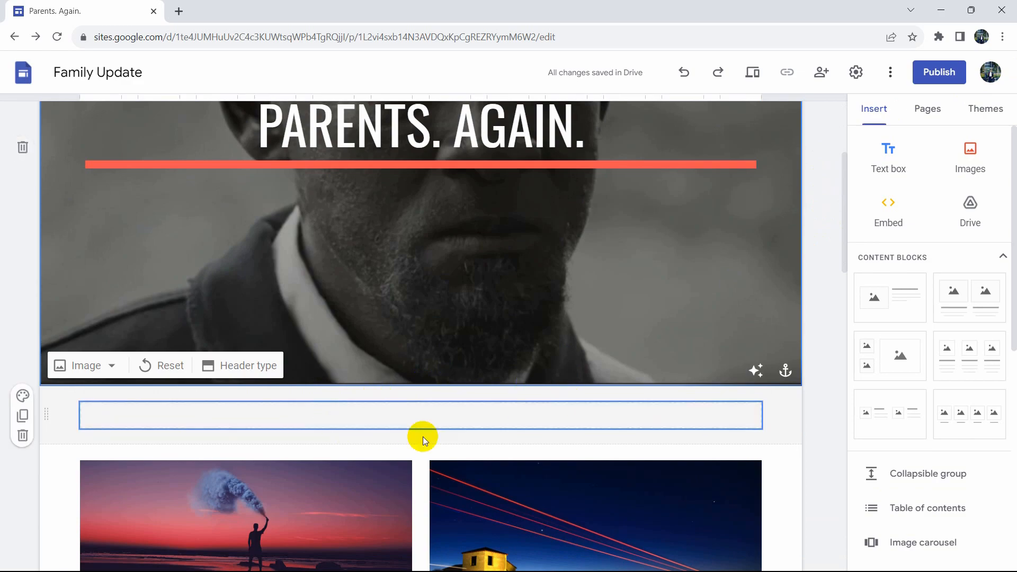
pyautogui.scroll(4, 577, 389)
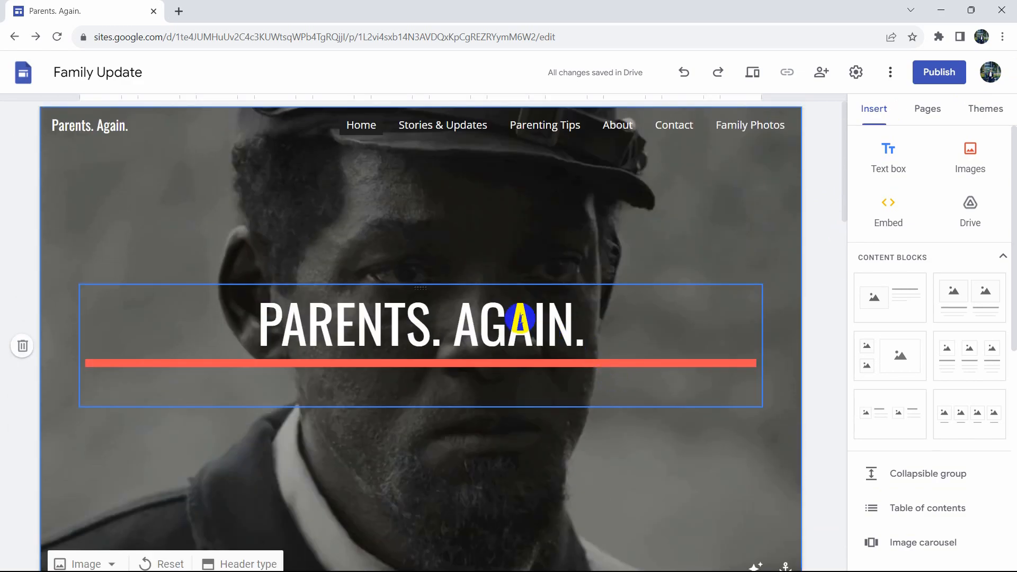
# - Upload the black-and-white eye picture from the Downloads folder into a new section above the page footer
pyautogui.click(987, 151)
pyautogui.click(978, 202)
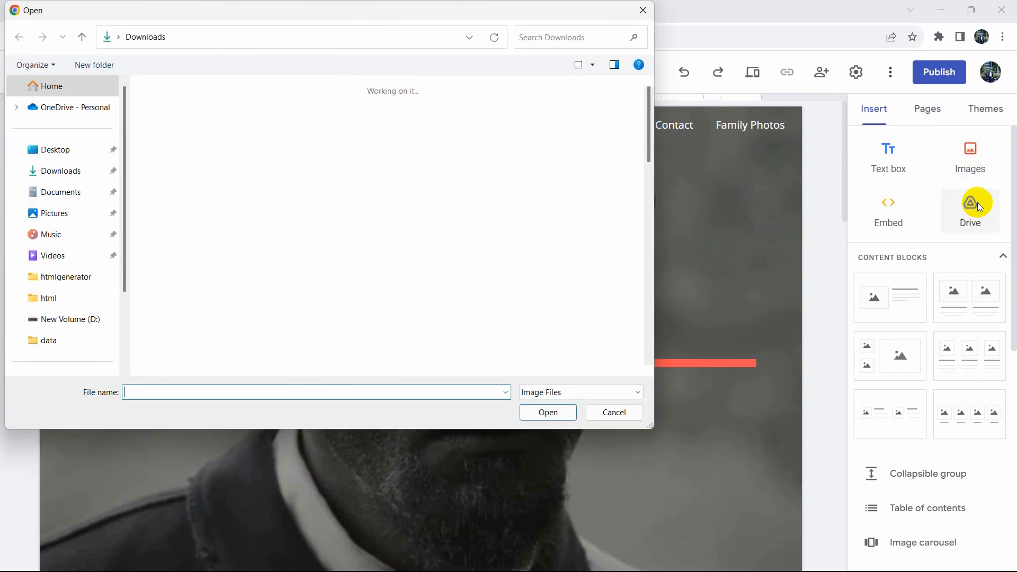
pyautogui.scroll(-8, 390, 182)
pyautogui.click(318, 122)
pyautogui.click(557, 412)
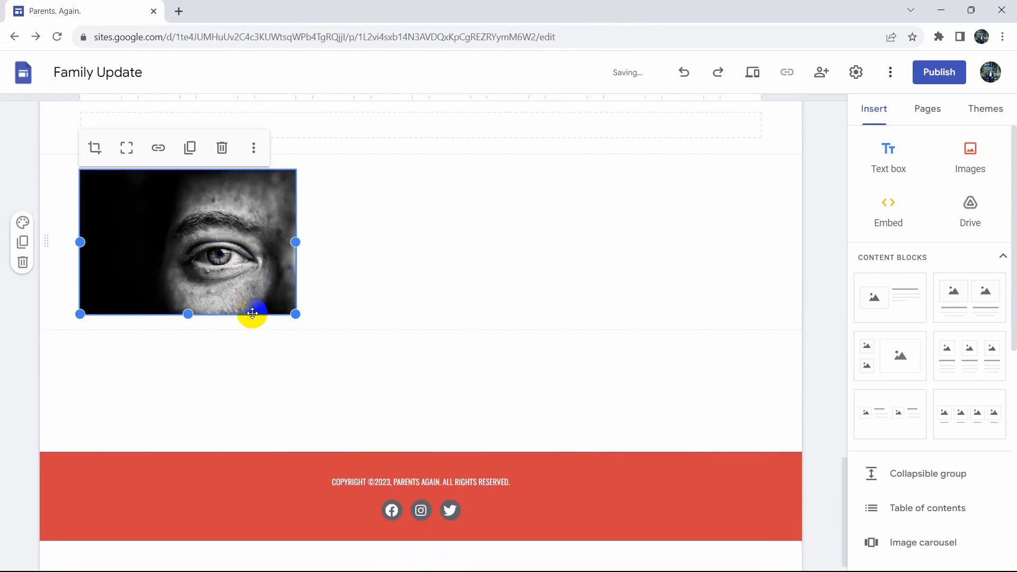
# - Widen the eye image to span the full content width of its section
pyautogui.click(199, 215)
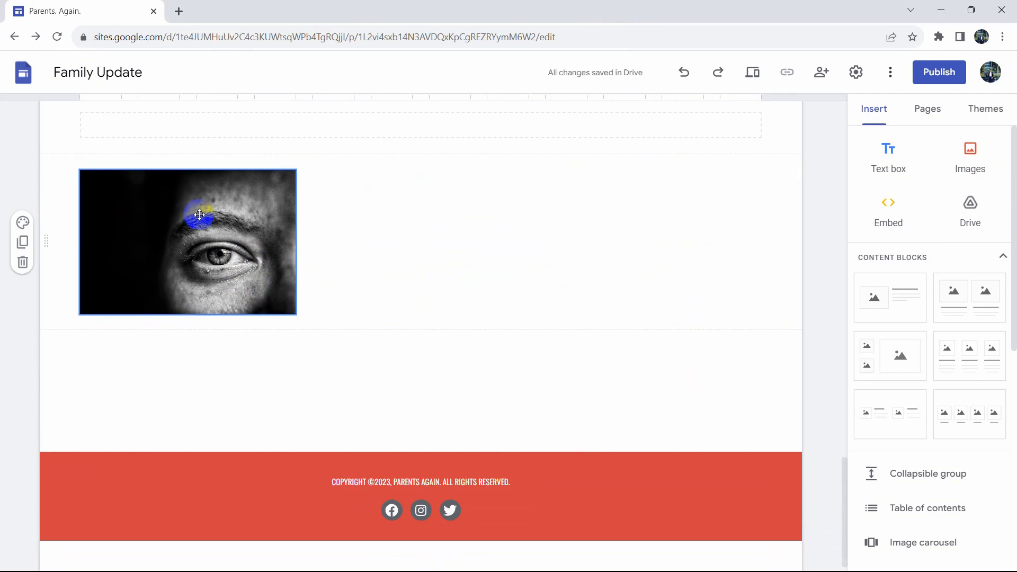
pyautogui.click(208, 249)
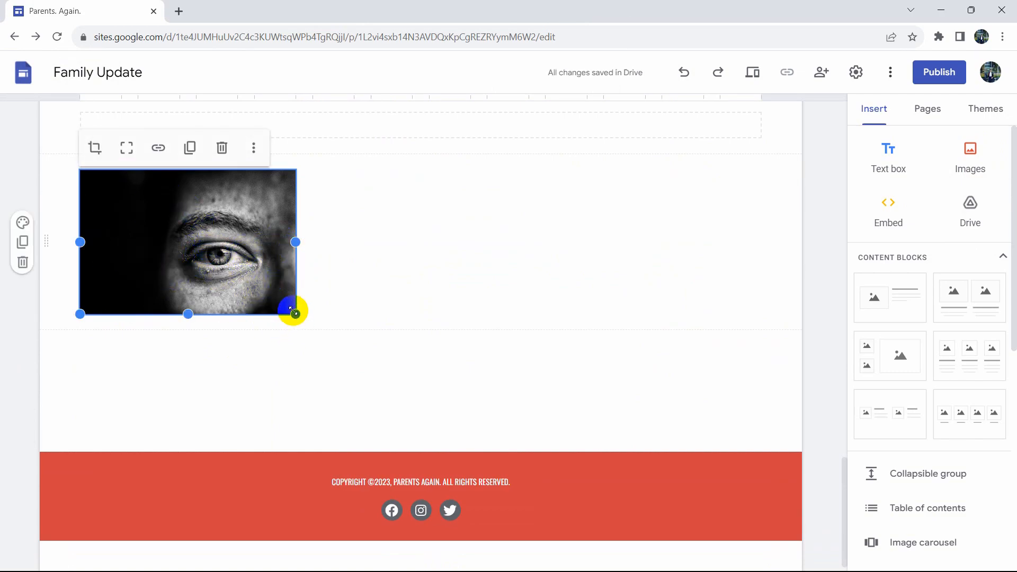
pyautogui.doubleClick(361, 340)
pyautogui.click(264, 242)
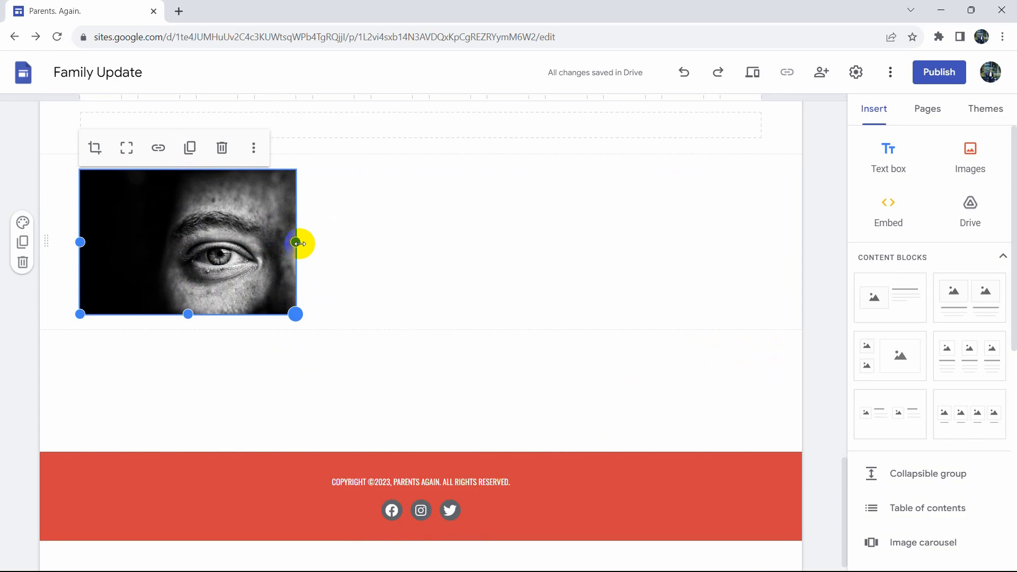
pyautogui.moveTo(297, 243); pyautogui.dragTo(775, 268)
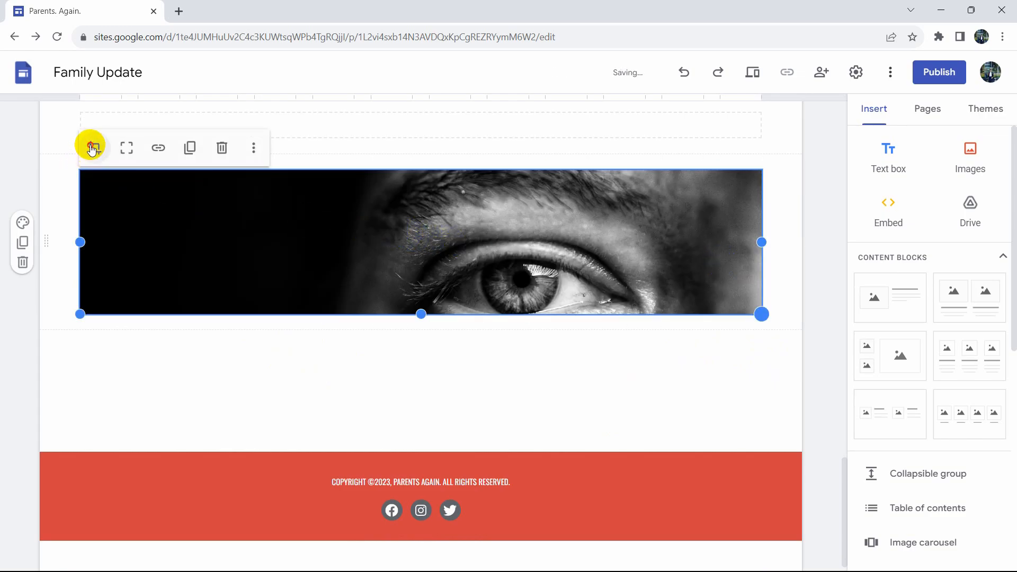
# - Crop the eye image, zooming in slightly and repositioning it so the whole eye sits within the frame
pyautogui.click(92, 148)
pyautogui.click(48, 177)
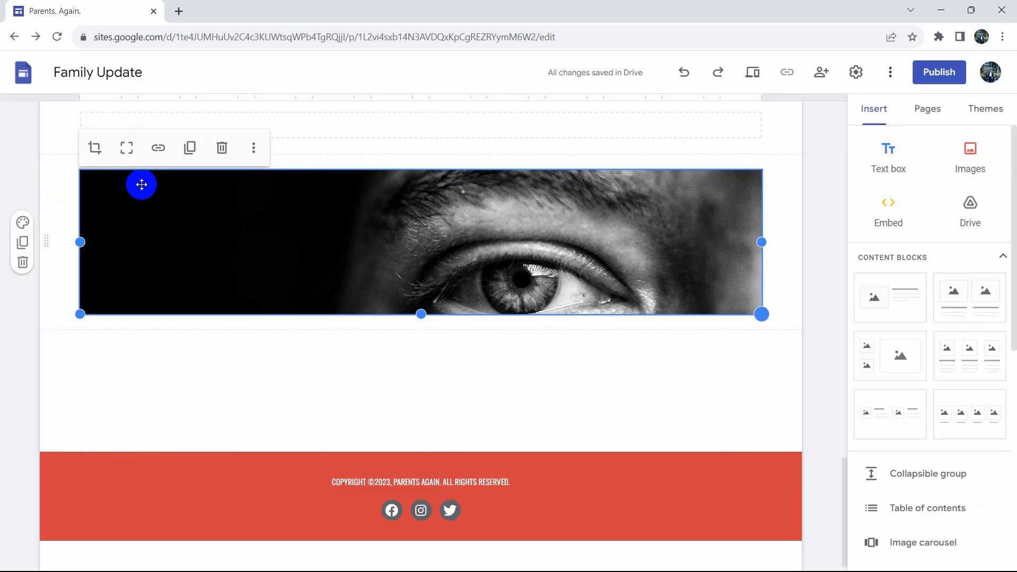
pyautogui.click(94, 152)
pyautogui.moveTo(104, 151)
pyautogui.mouseDown()
pyautogui.moveTo(152, 155)
pyautogui.moveTo(118, 153)
pyautogui.mouseUp()
pyautogui.moveTo(435, 180); pyautogui.dragTo(301, 150)
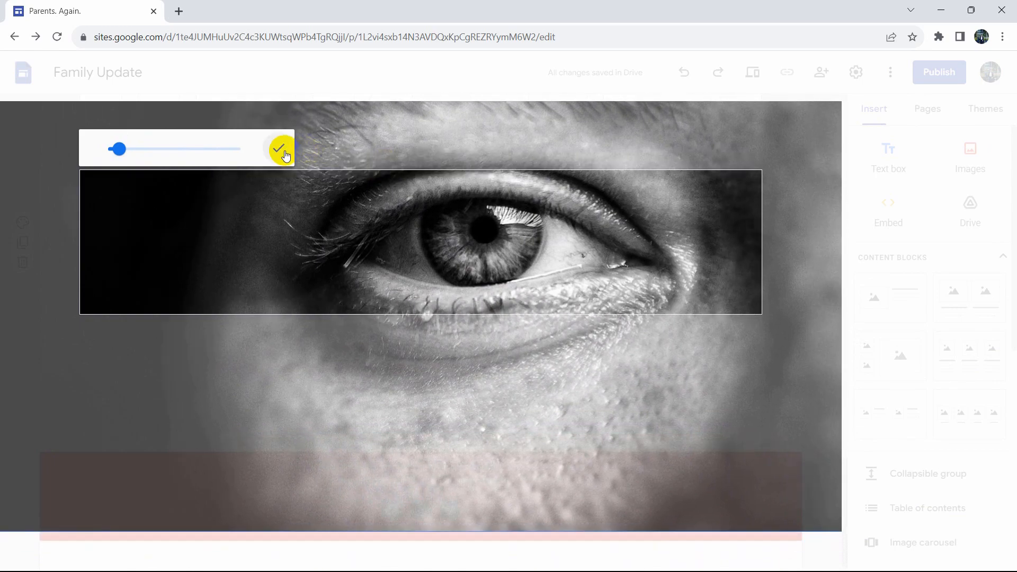
pyautogui.click(281, 151)
pyautogui.click(480, 248)
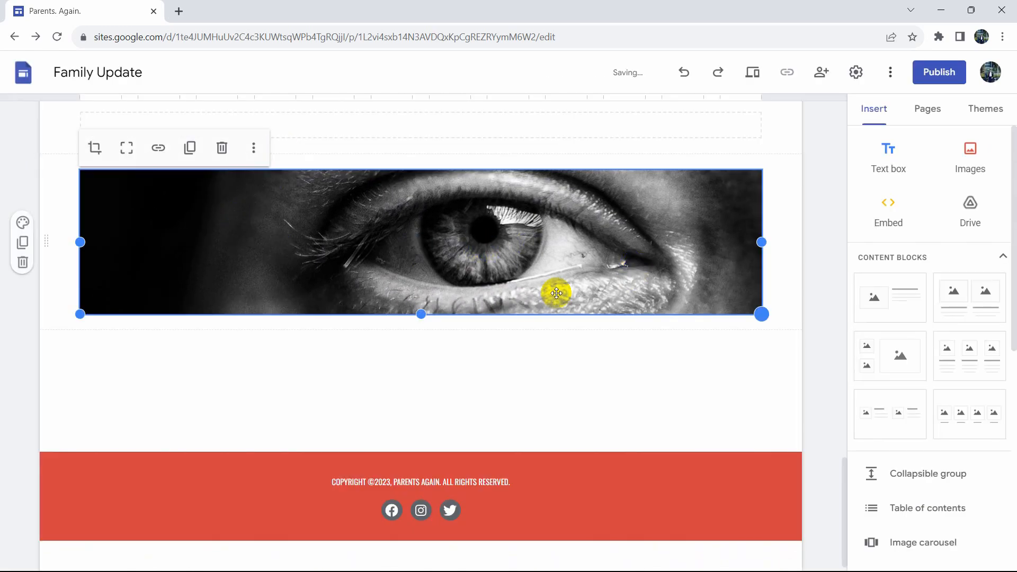
pyautogui.click(569, 395)
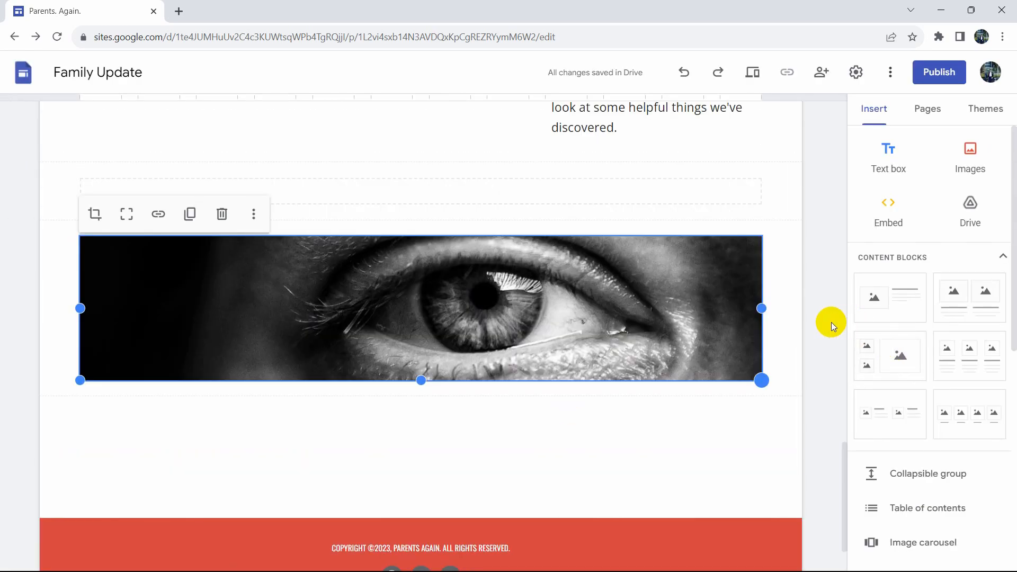
pyautogui.click(830, 304)
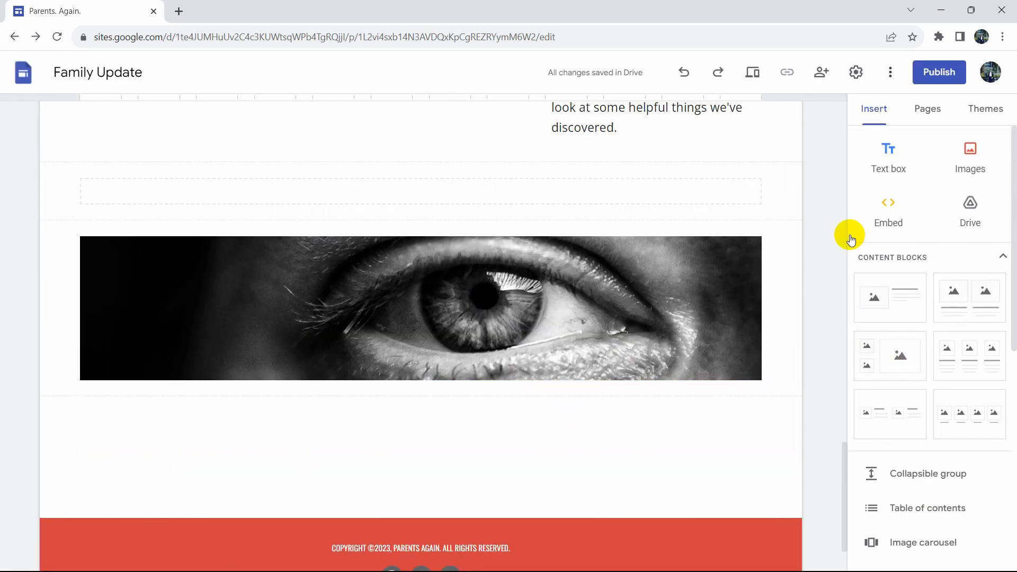
# - Add a text box below the eye image and fill it with the Lorem Ipsum paragraph repeated twice
pyautogui.click(888, 156)
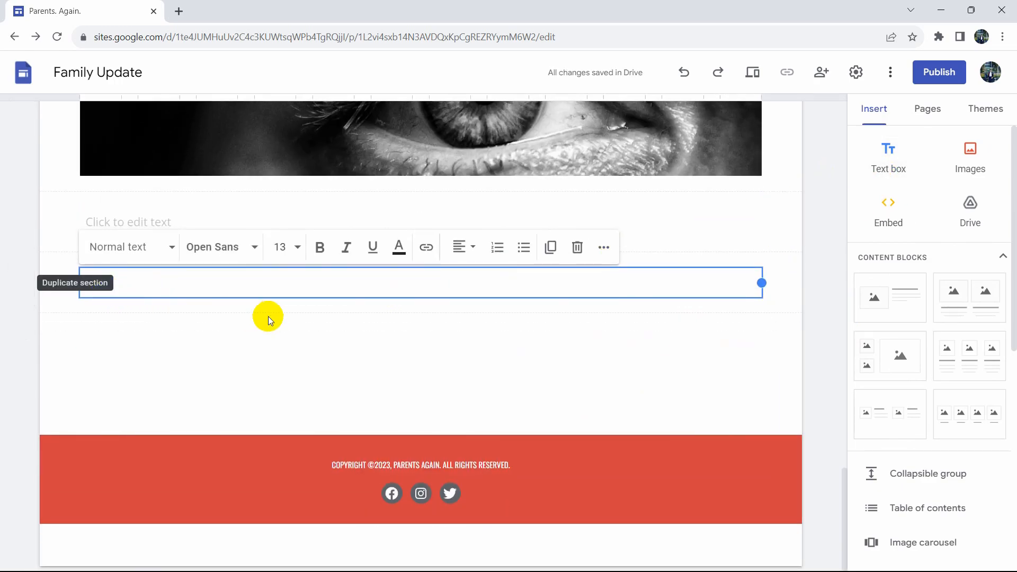
pyautogui.write("Lorem Ipsum is simply dummy text of the printing and typesetting industry. Lorem Ipsum has been the industry's standard dummy text ever since the 1500s, when an unknown printer took a galley of type and scrambled it to make a type specimen book. It has survived not only five centuries, but also the leap into electronic typesetting, remaining essentially unchanged. It was popularised in the 1960s with the release of Letraset sheets")
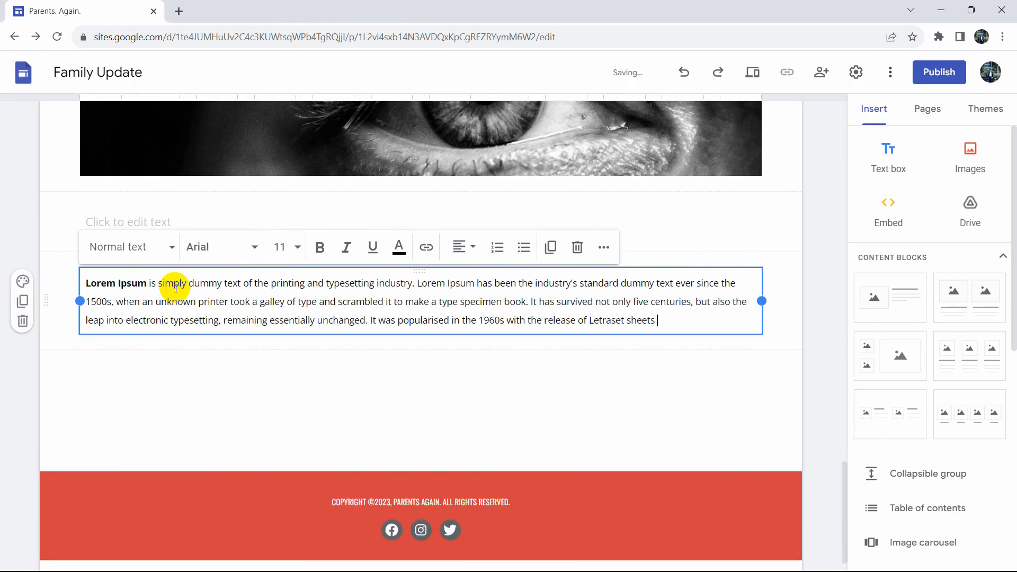
pyautogui.write("Lorem Ipsum is simply dummy text of the printing and typesetting industry. Lorem Ipsum has been the industry's standard dummy text ever since the 1500s, when an unknown printer took a galley of type and scrambled it to make a type specimen book. It has survived not only five centuries, but also the leap into electronic typesetting, remaining essentially unchanged. It was popularised in the 1960s with the release of Letraset sheets")
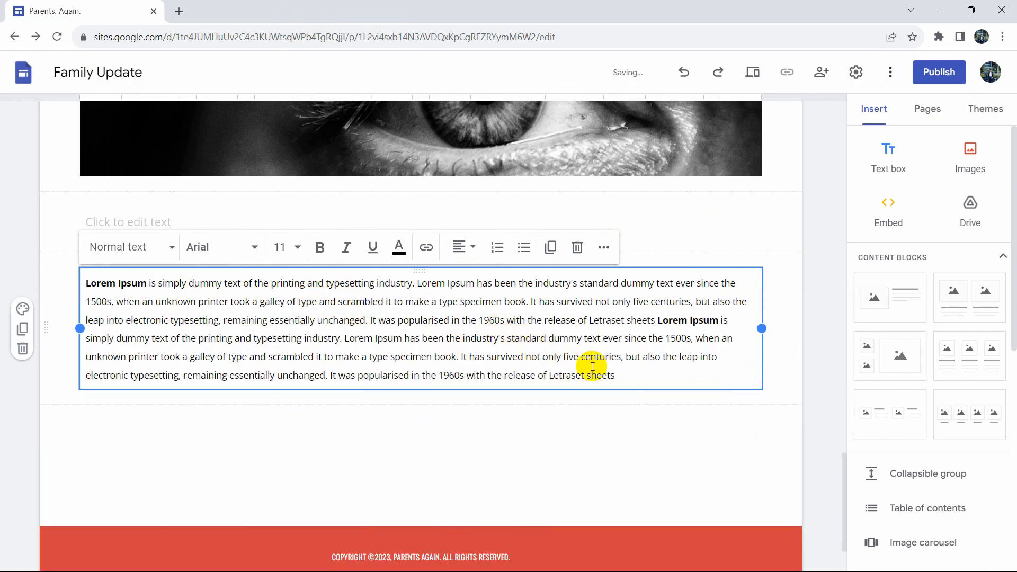
# - Set the font size of all the Lorem Ipsum text to 18
pyautogui.moveTo(617, 378); pyautogui.dragTo(57, 249)
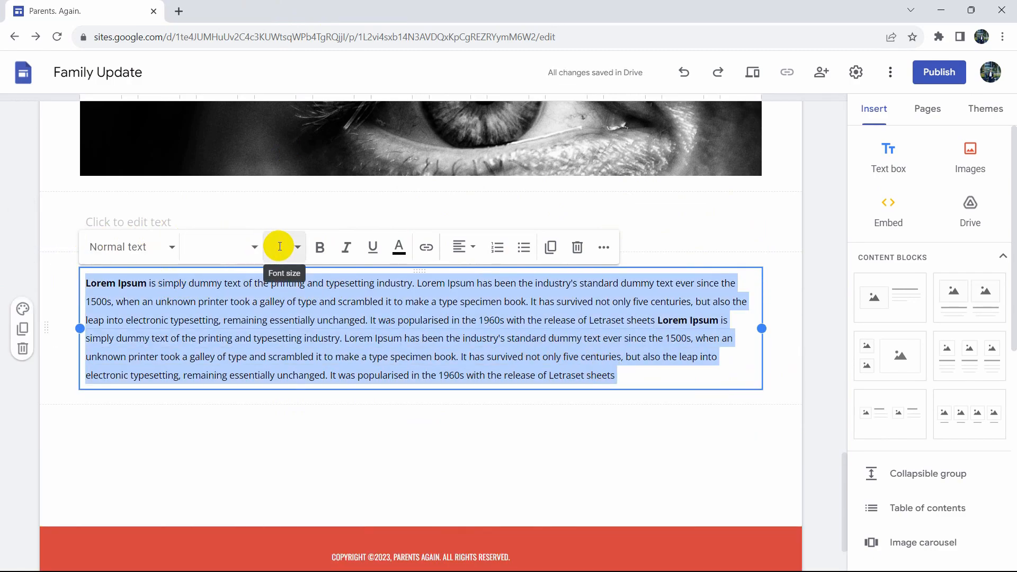
pyautogui.click(290, 249)
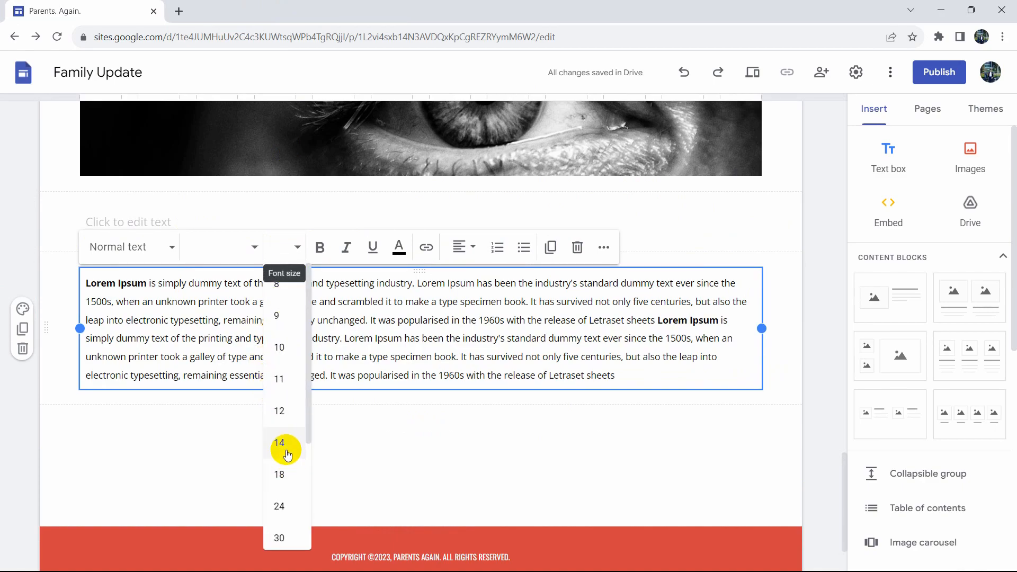
pyautogui.click(281, 474)
pyautogui.moveTo(412, 374); pyautogui.dragTo(411, 391)
pyautogui.click(820, 314)
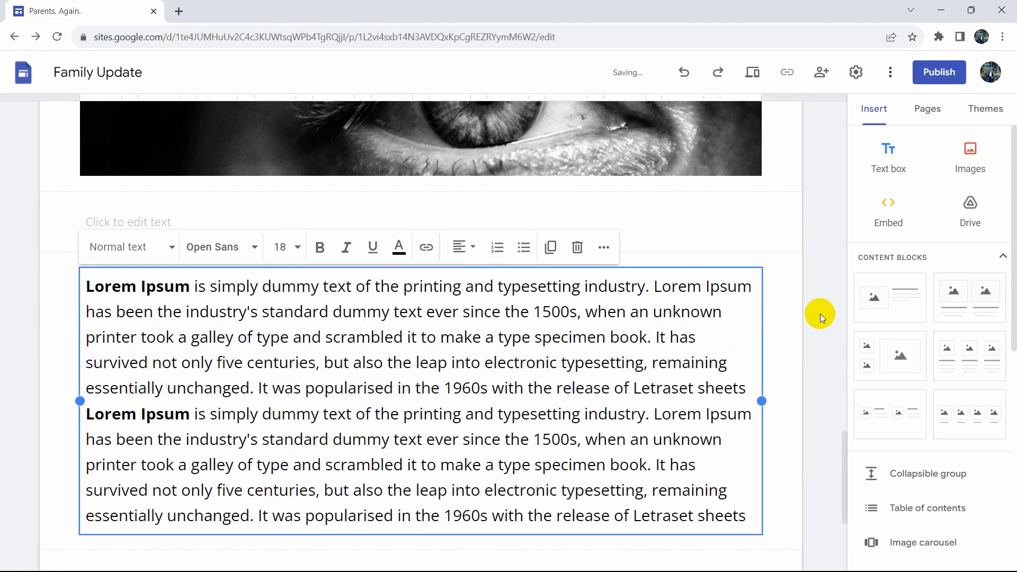
# - Try the Style 3 and Style 2 section colors on the Lorem Ipsum section, ending back on Style 1
pyautogui.click(212, 361)
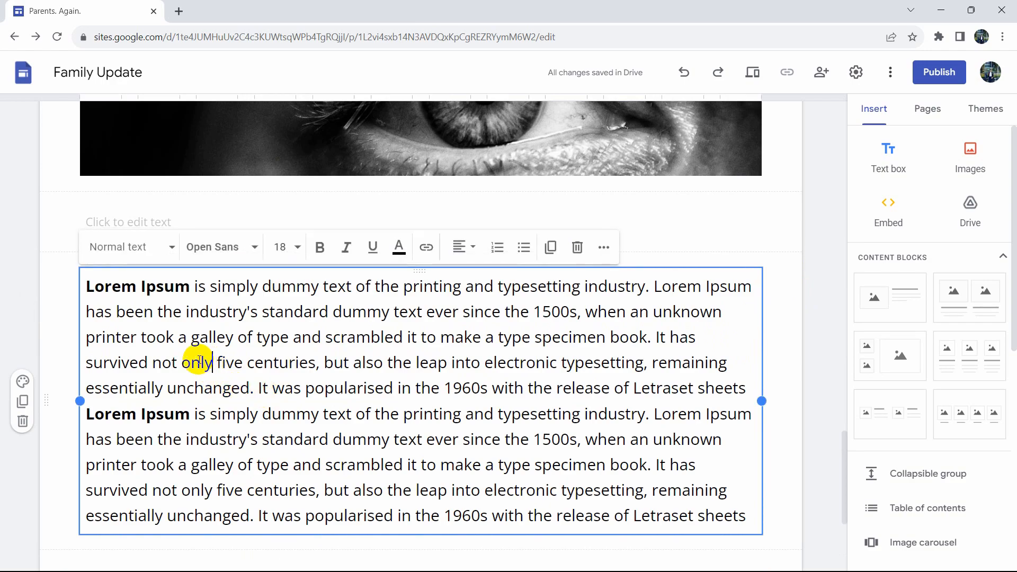
pyautogui.click(54, 332)
pyautogui.click(177, 373)
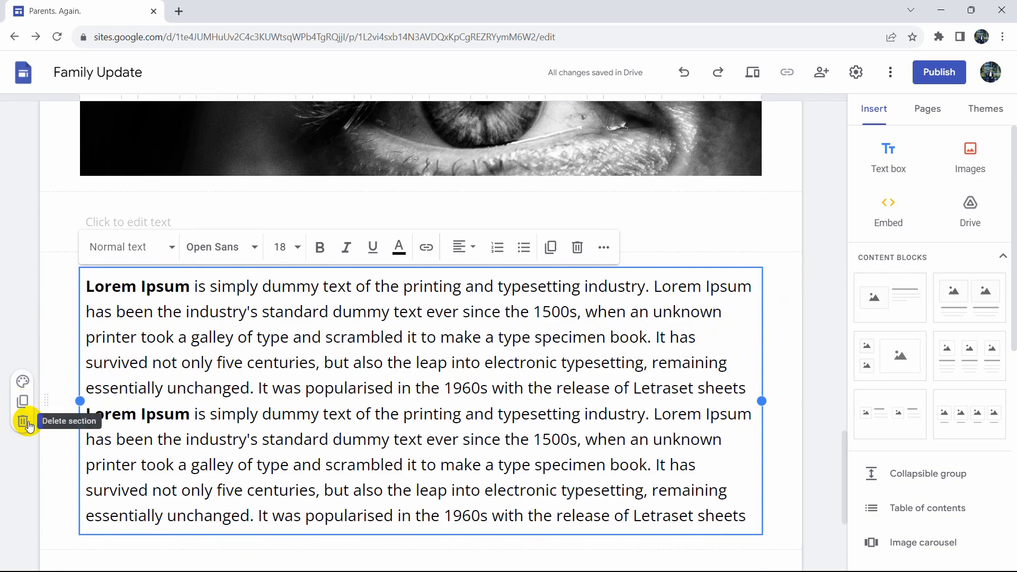
pyautogui.click(27, 383)
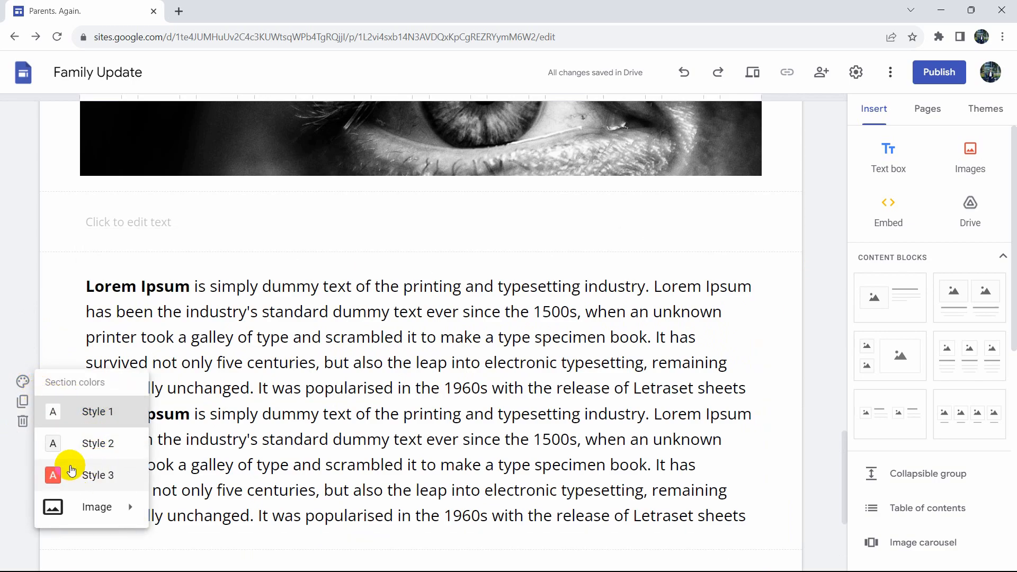
pyautogui.moveTo(111, 511)
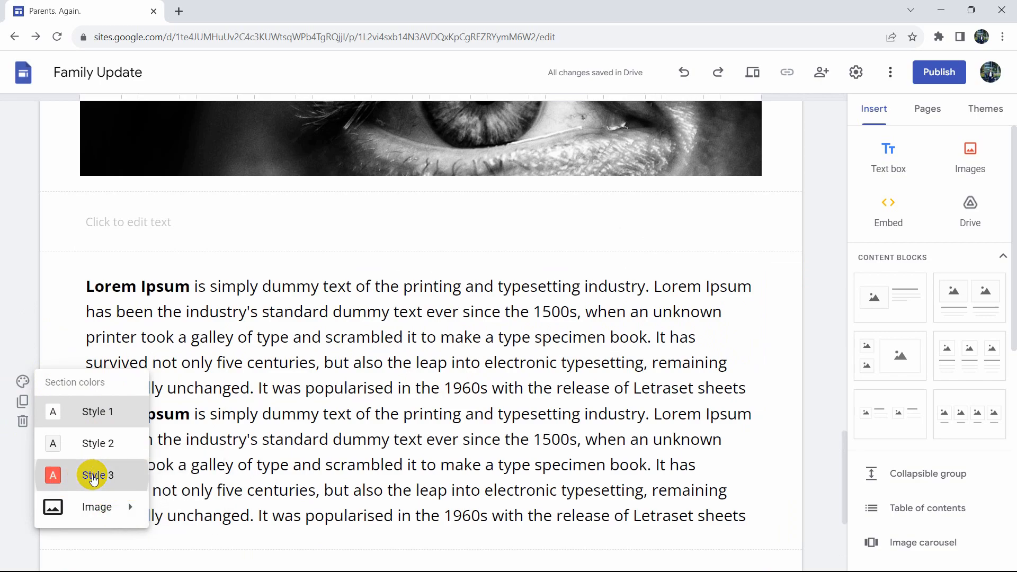
pyautogui.click(93, 477)
pyautogui.click(20, 383)
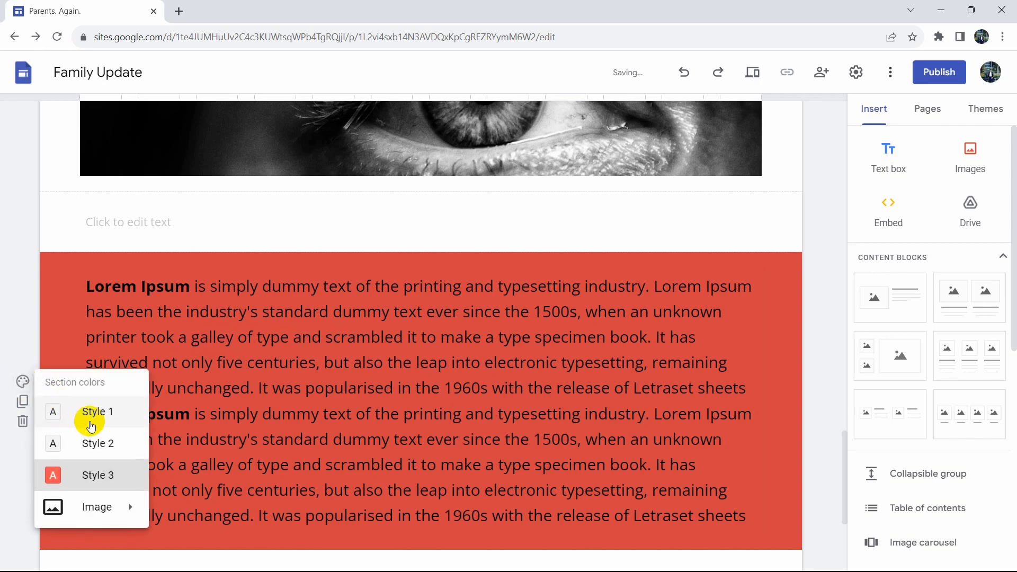
pyautogui.click(96, 443)
pyautogui.click(26, 387)
pyautogui.click(77, 403)
# - Set the Lorem Ipsum section's background to the dark icy lake and mountains image from the gallery
pyautogui.click(26, 386)
pyautogui.click(135, 509)
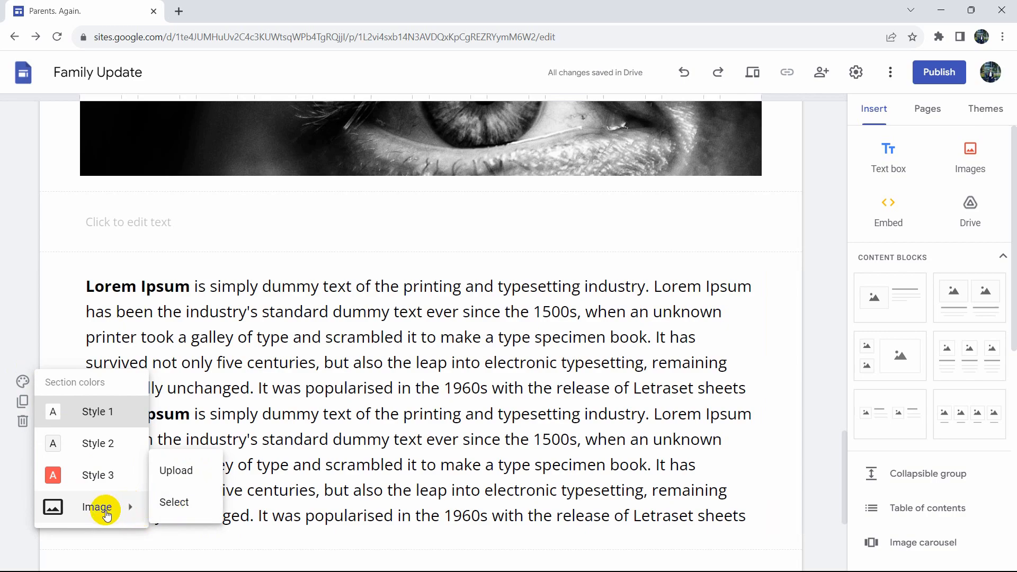
pyautogui.click(182, 505)
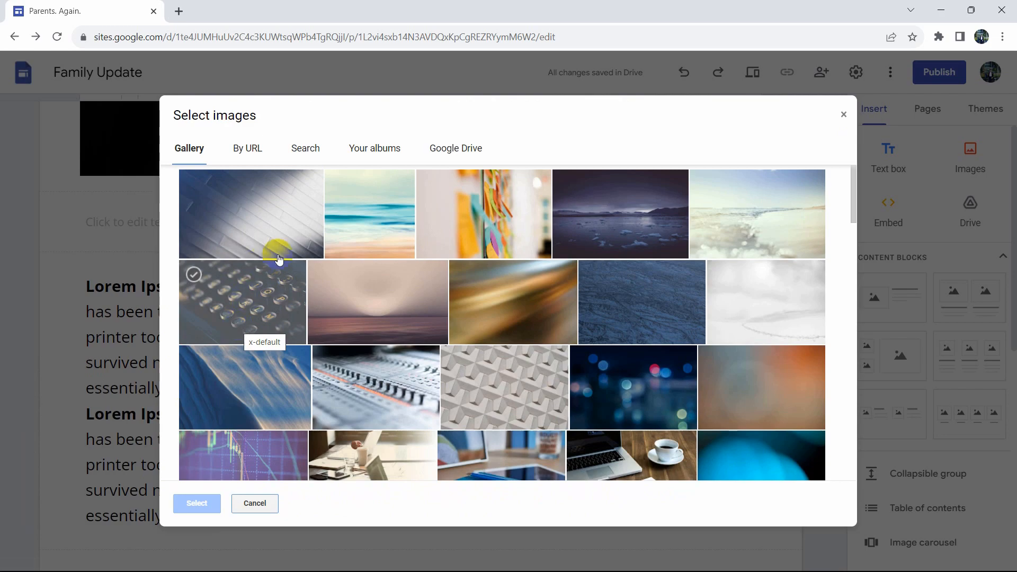
pyautogui.scroll(-3, 745, 353)
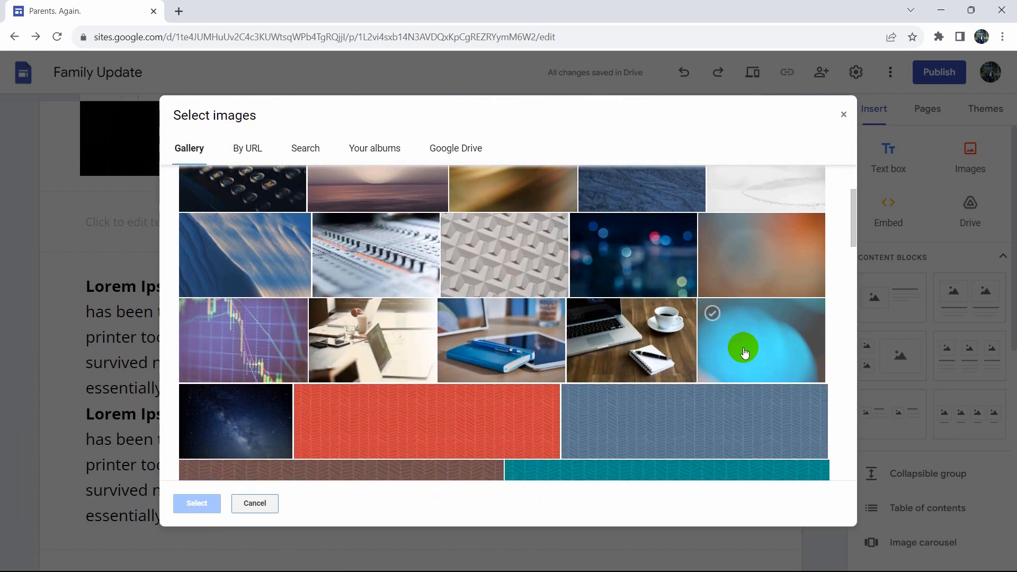
pyautogui.scroll(3, 658, 366)
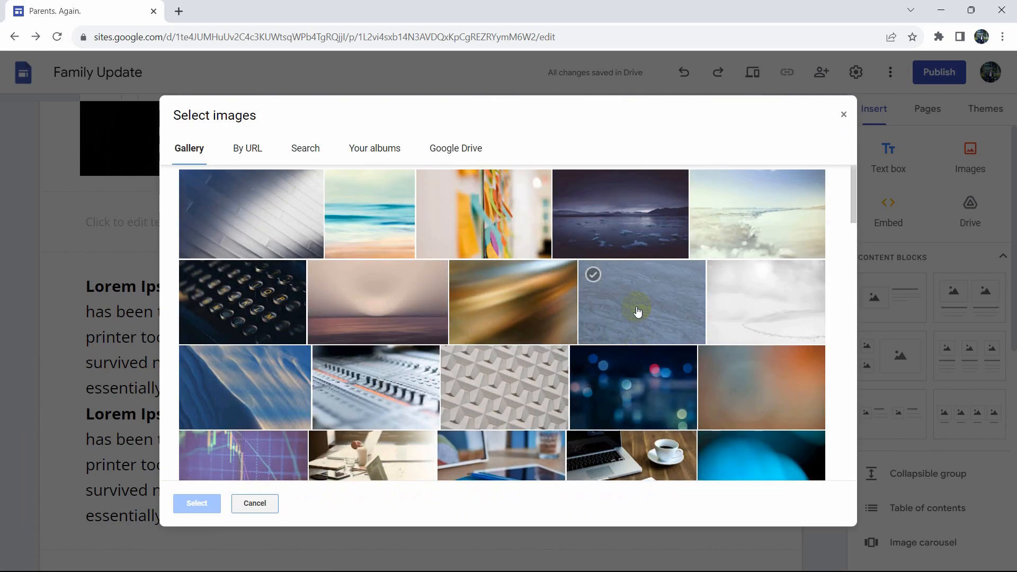
pyautogui.click(646, 231)
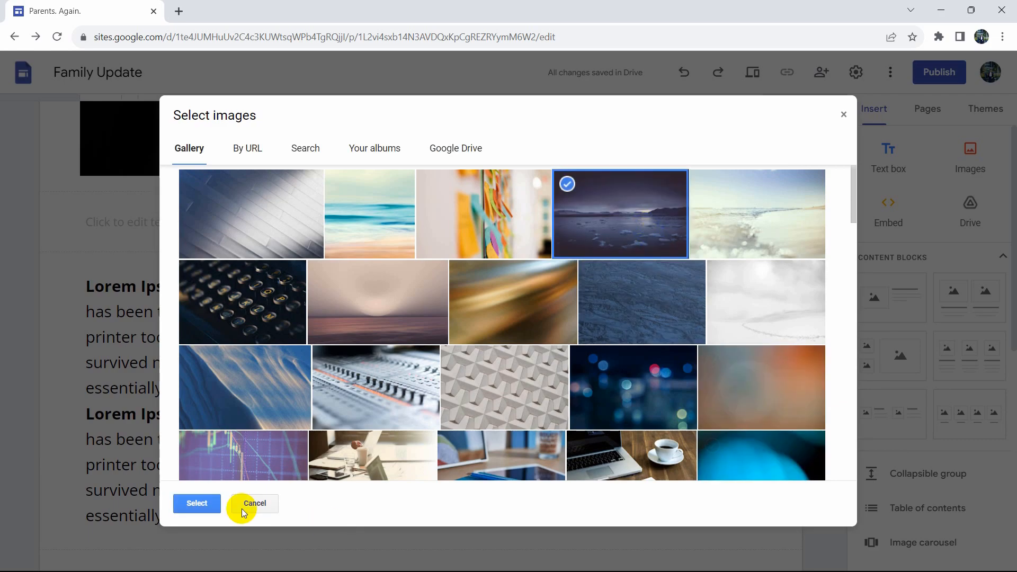
pyautogui.click(210, 505)
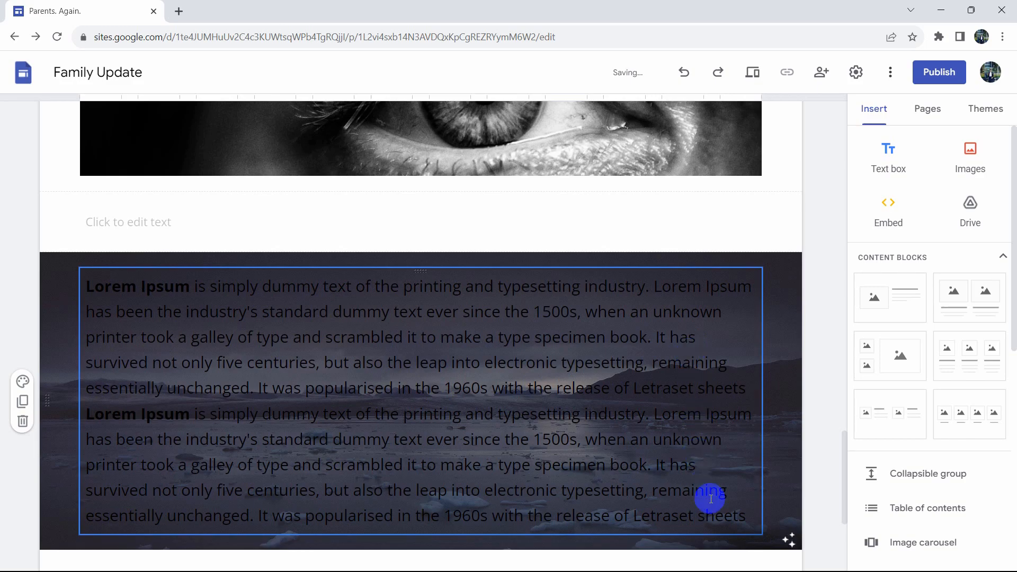
# - Change the color of all the Lorem Ipsum text to white
pyautogui.click(542, 416)
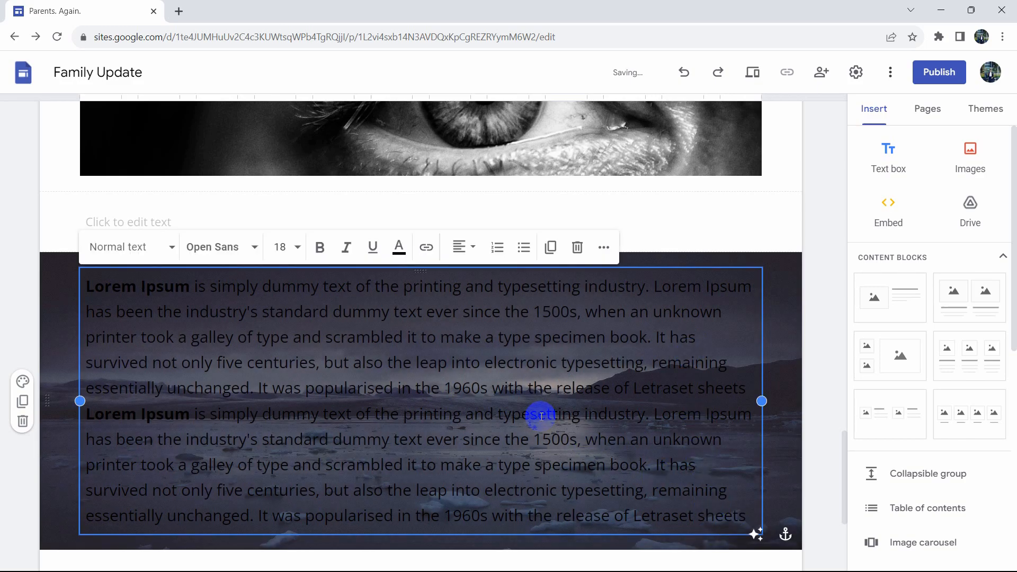
pyautogui.hotkey('ctrl', 'a')
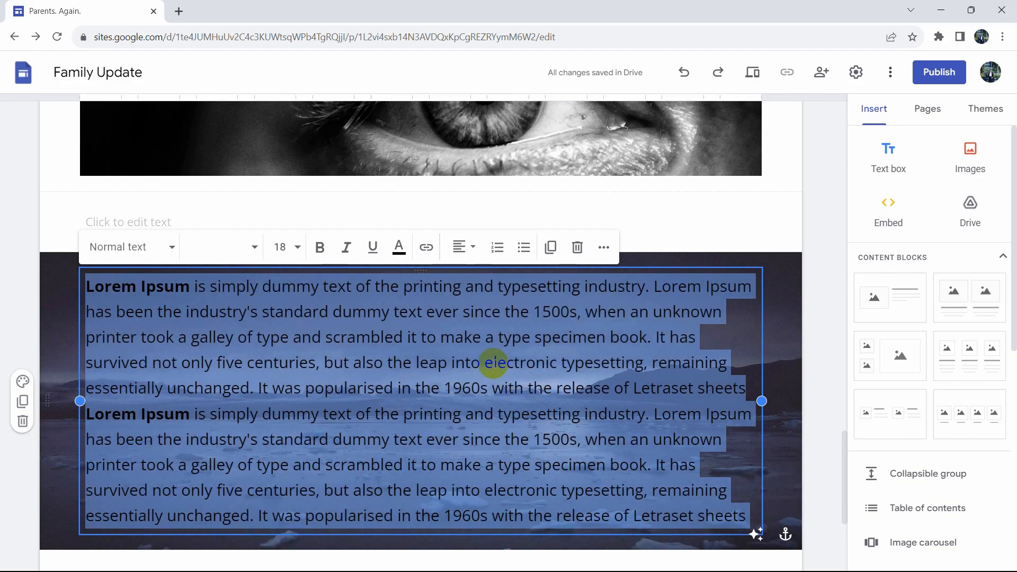
pyautogui.click(400, 247)
pyautogui.click(501, 279)
pyautogui.click(797, 332)
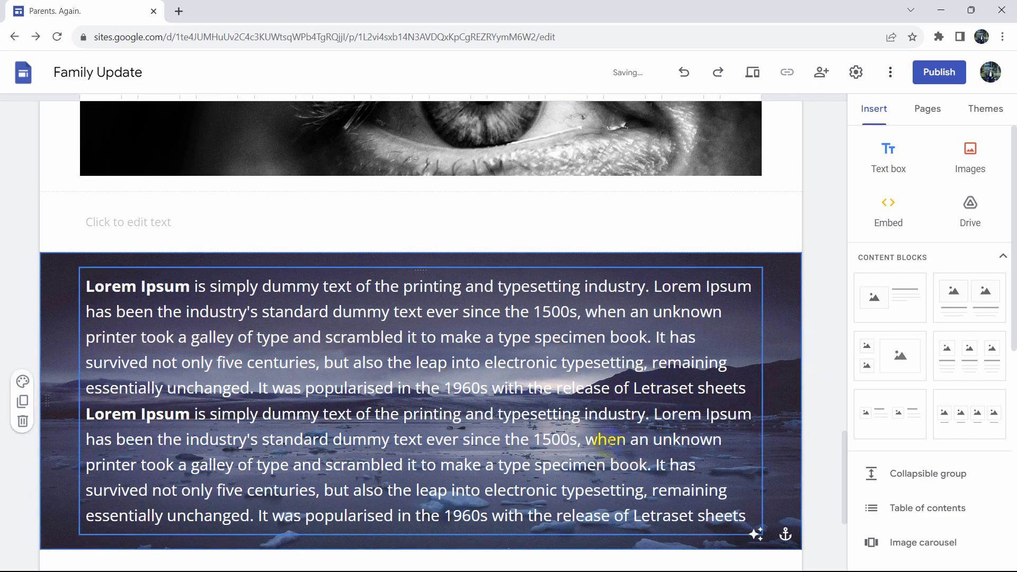
# - Try repositioning the eye image within its section
pyautogui.scroll(3, 727, 386)
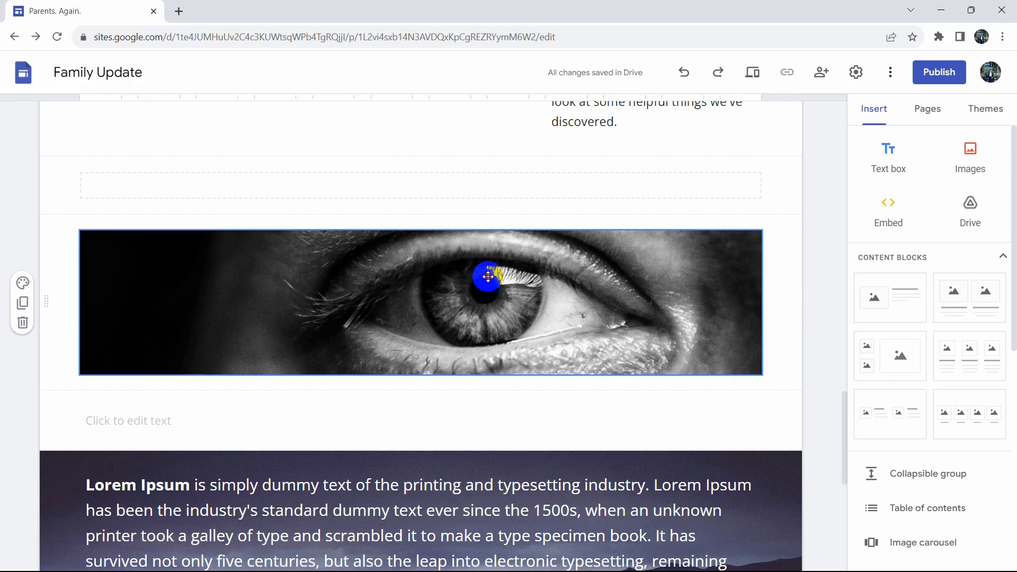
pyautogui.click(475, 213)
pyautogui.click(478, 324)
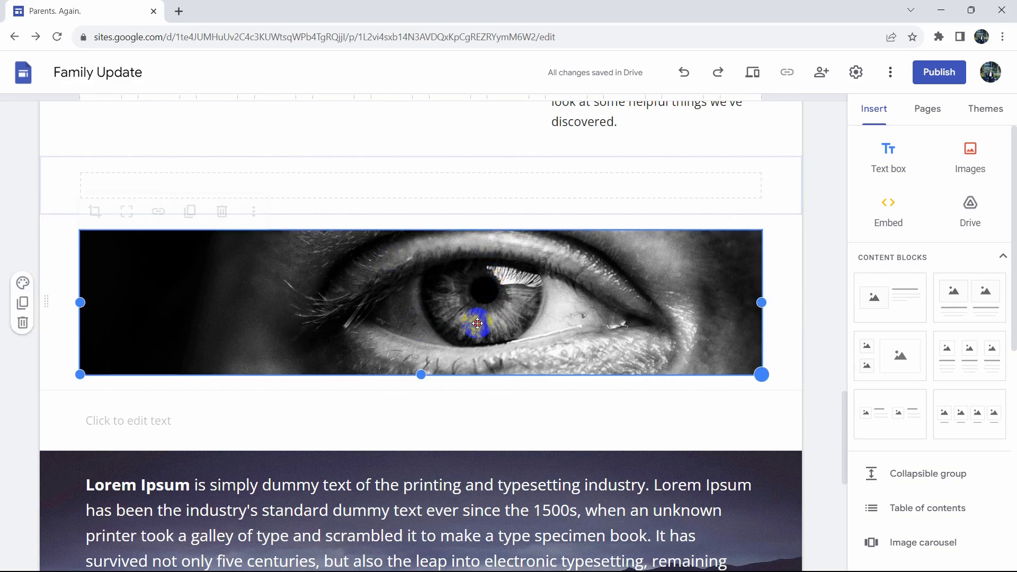
pyautogui.doubleClick(478, 323)
pyautogui.click(594, 321)
pyautogui.moveTo(594, 321); pyautogui.dragTo(279, 312)
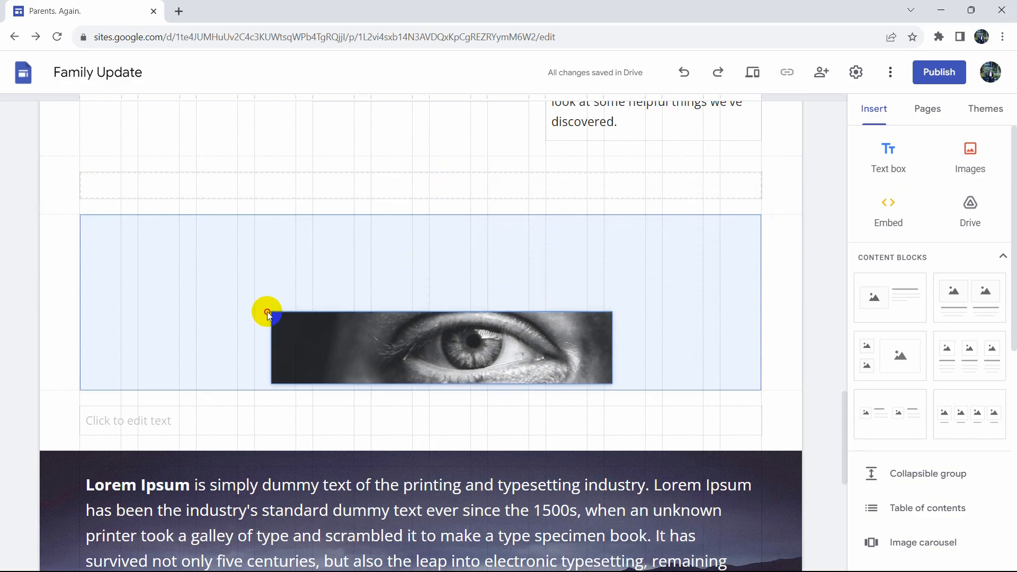
pyautogui.scroll(9, 813, 344)
pyautogui.scroll(10, 815, 344)
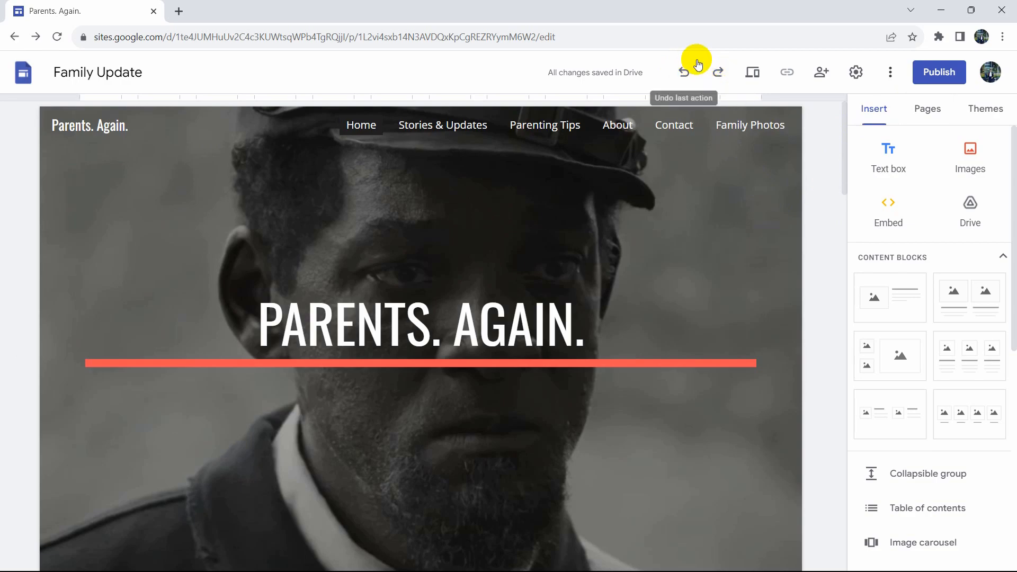
# - Preview the site in the large-screen and tablet layouts, looking through the home page in each
pyautogui.click(753, 77)
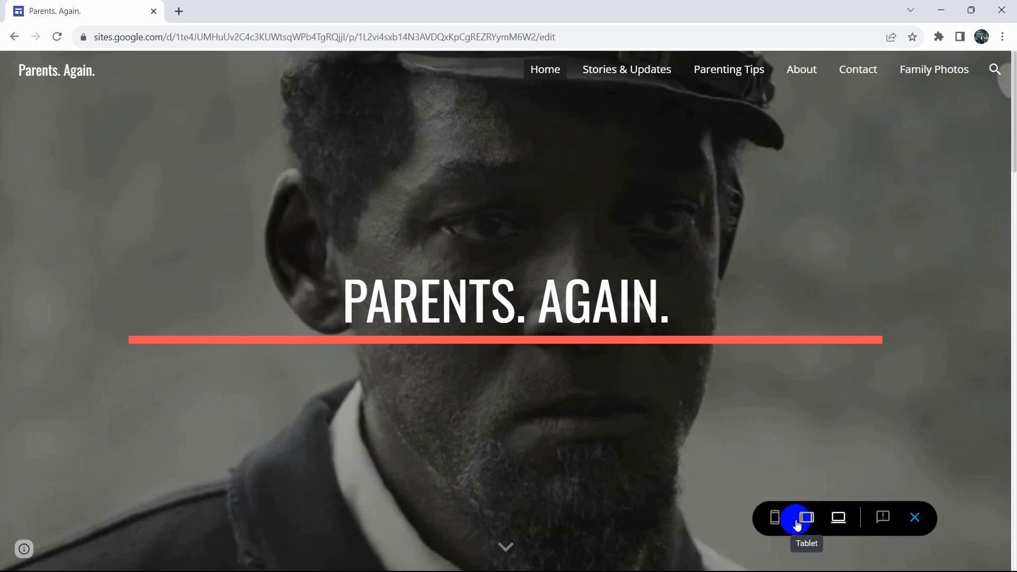
pyautogui.scroll(-3, 788, 359)
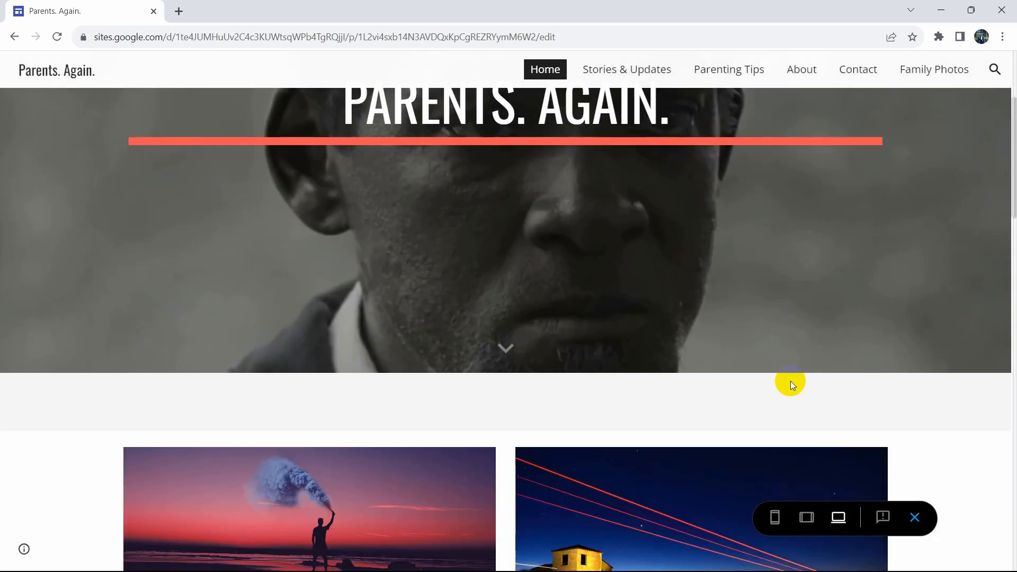
pyautogui.scroll(-10, 936, 360)
pyautogui.scroll(15, 944, 374)
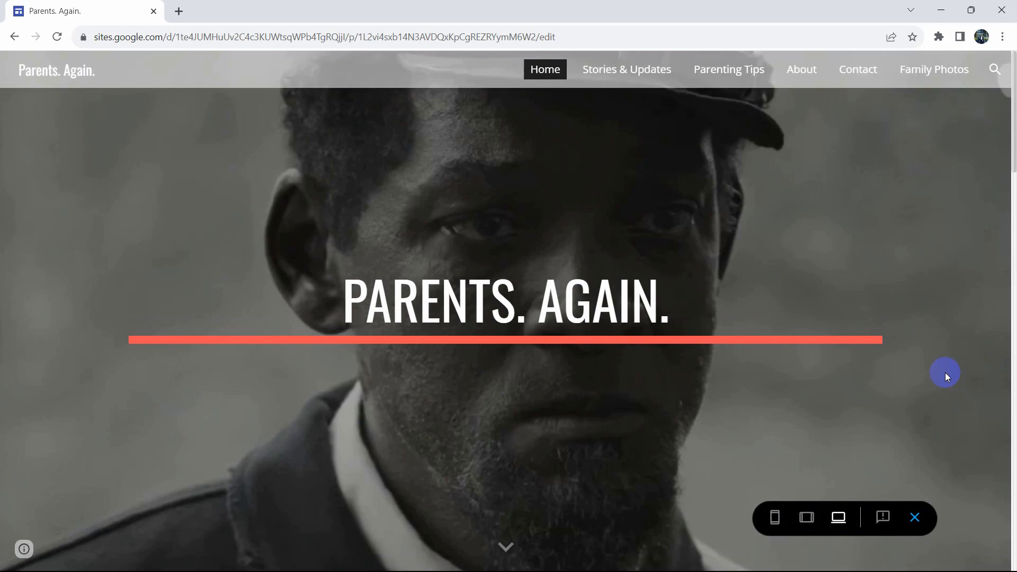
pyautogui.click(806, 519)
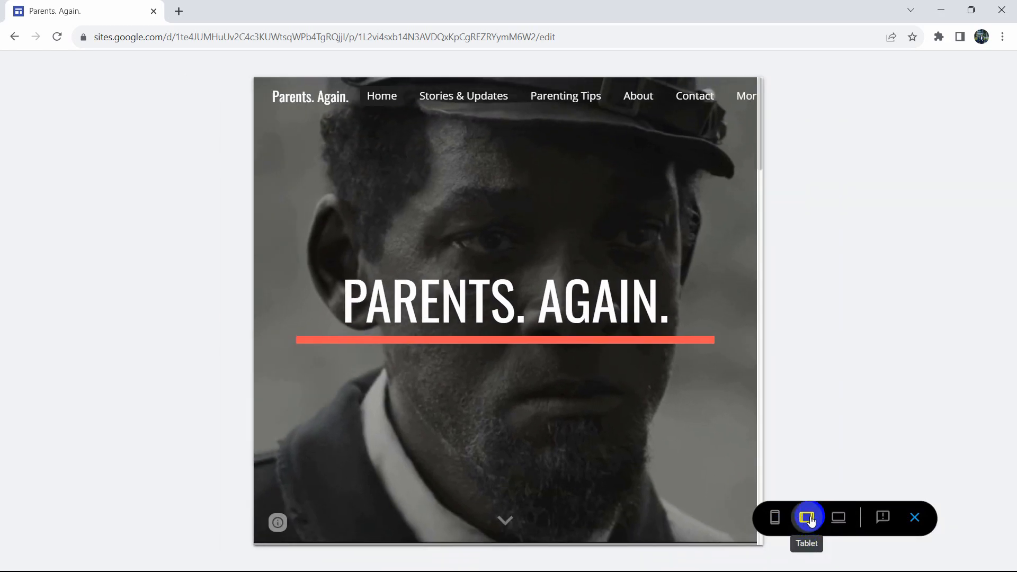
pyautogui.scroll(-20, 605, 210)
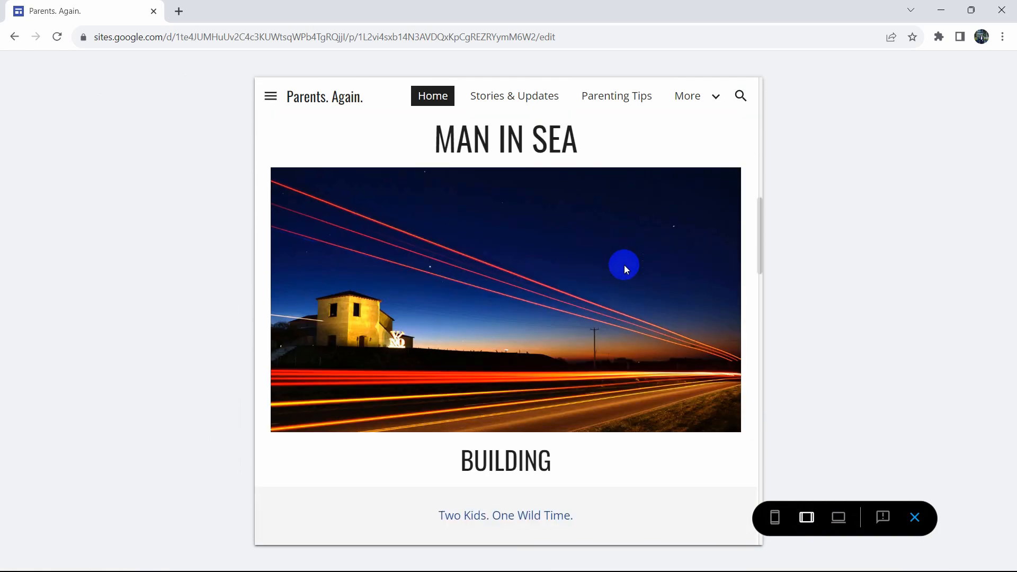
pyautogui.scroll(20, 622, 307)
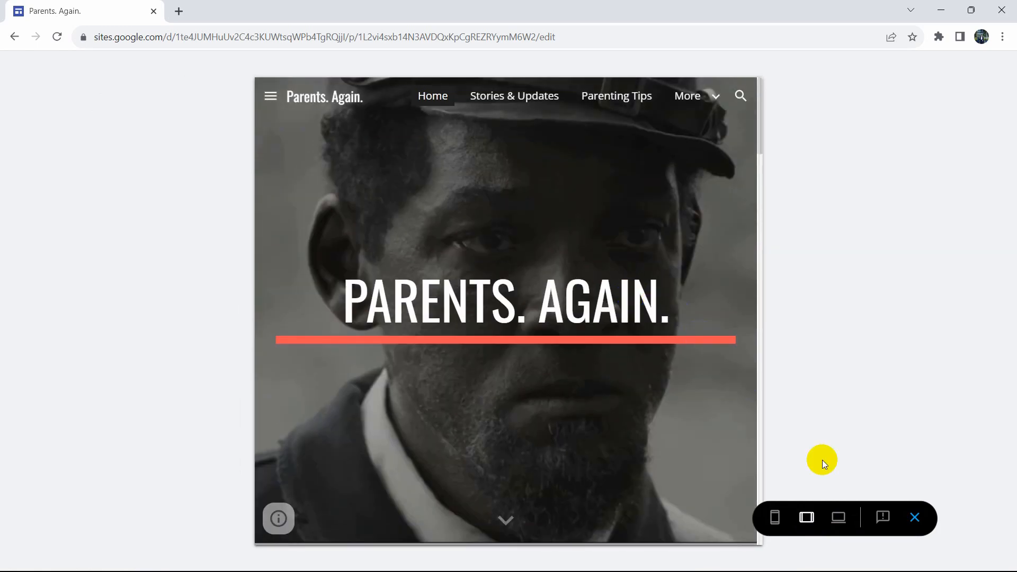
# - Preview the home page in the phone layout from start to end, and exit the preview
pyautogui.click(777, 522)
pyautogui.scroll(-10, 545, 212)
pyautogui.scroll(-15, 546, 210)
pyautogui.scroll(8, 551, 244)
pyautogui.scroll(10, 560, 271)
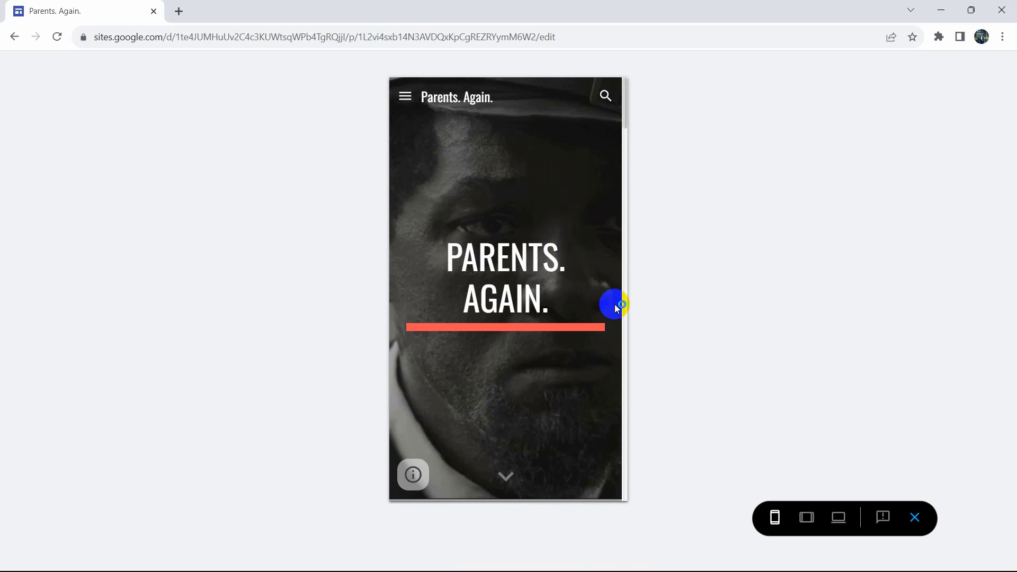
pyautogui.click(916, 519)
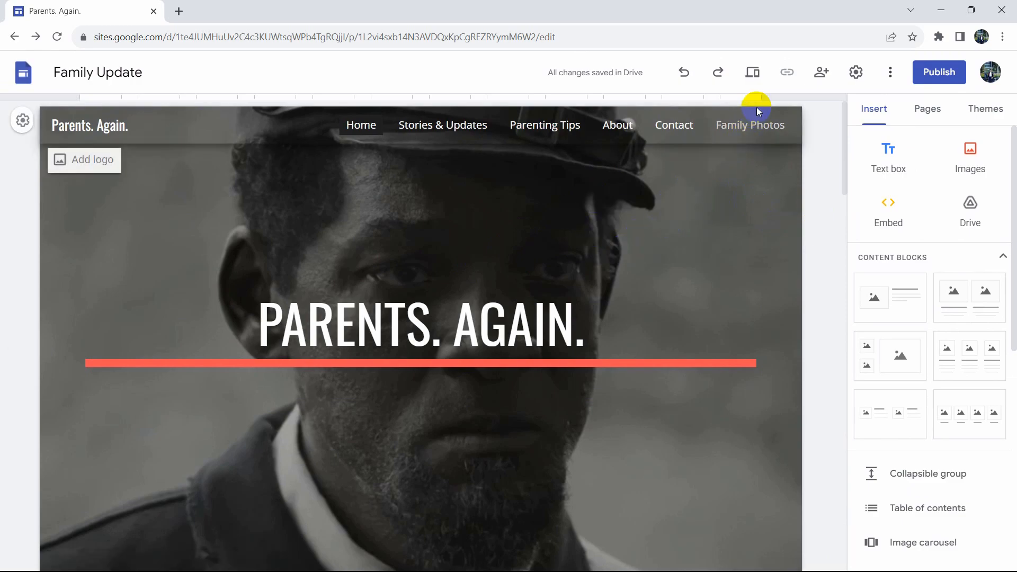
# - Review the site's sharing options for people, draft access and published-site access, and close them without changes
pyautogui.click(822, 73)
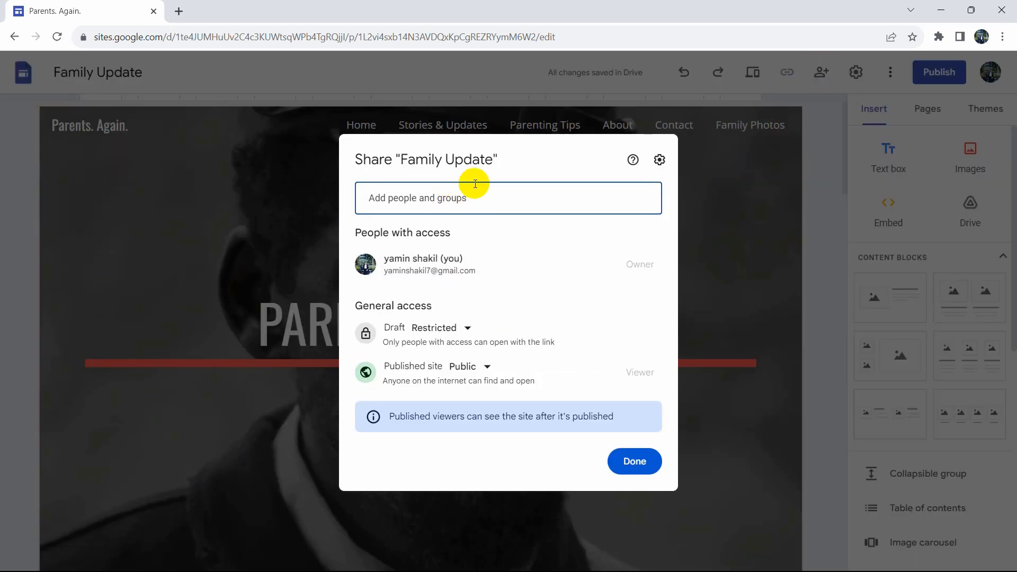
pyautogui.click(461, 188)
pyautogui.click(526, 158)
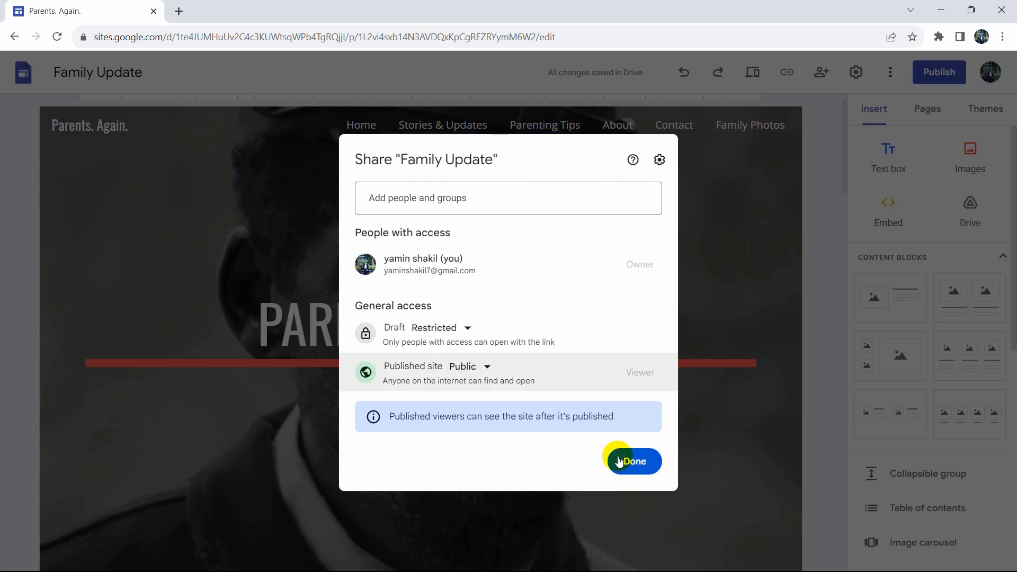
pyautogui.click(803, 268)
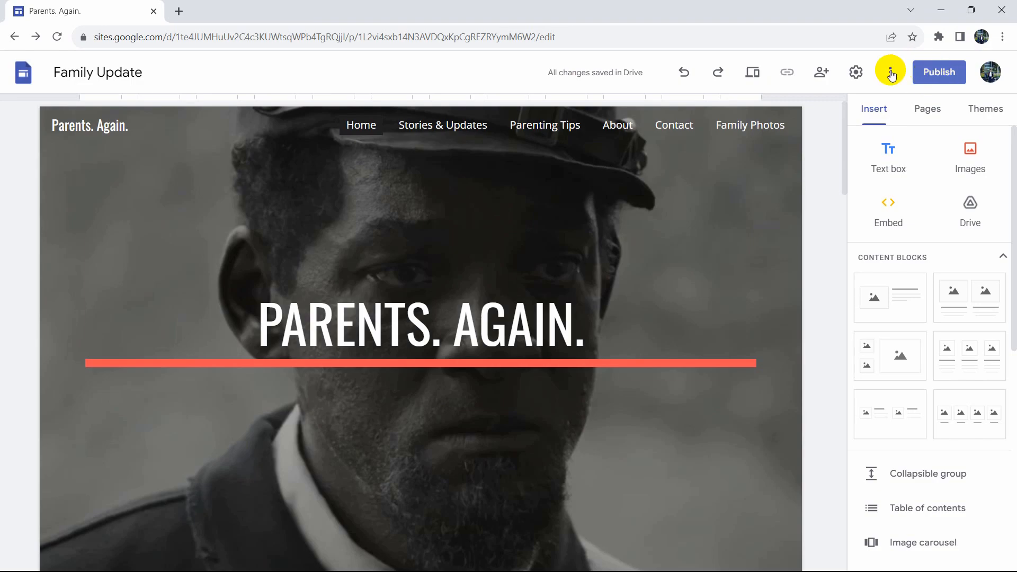
pyautogui.click(582, 223)
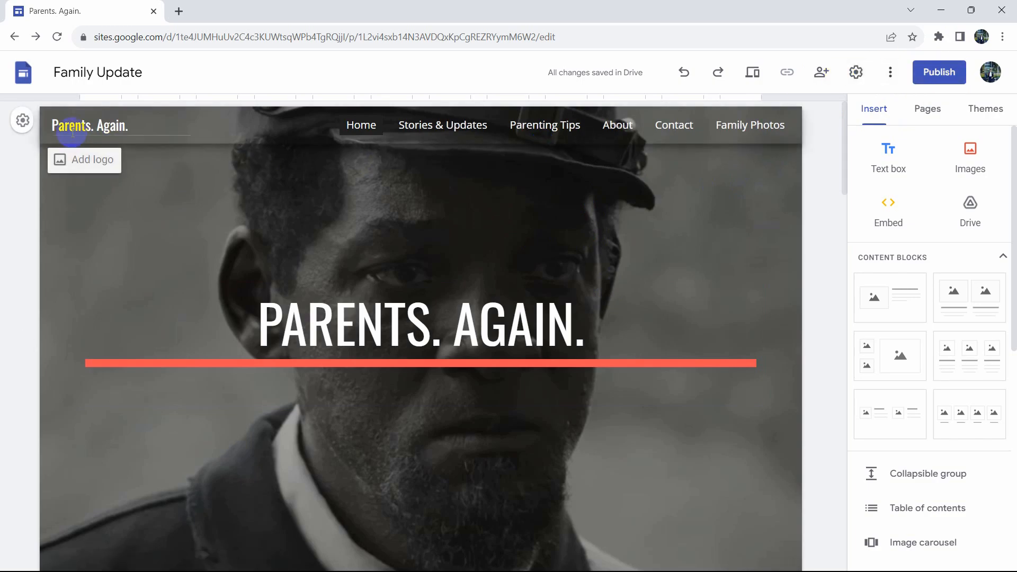
# - Try the Side navigation mode in the site settings, opening and closing the resulting page menu
pyautogui.click(855, 73)
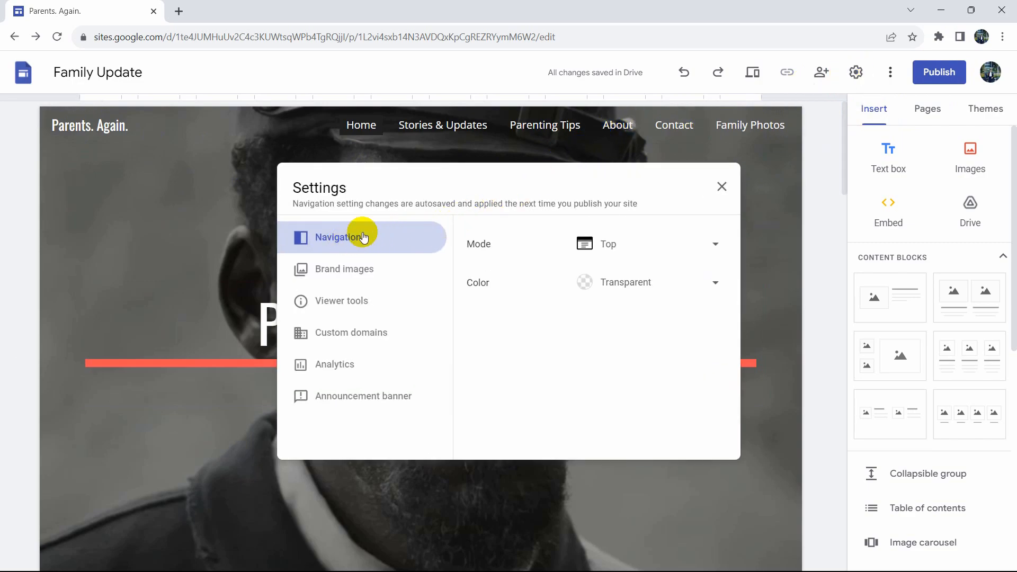
pyautogui.click(620, 241)
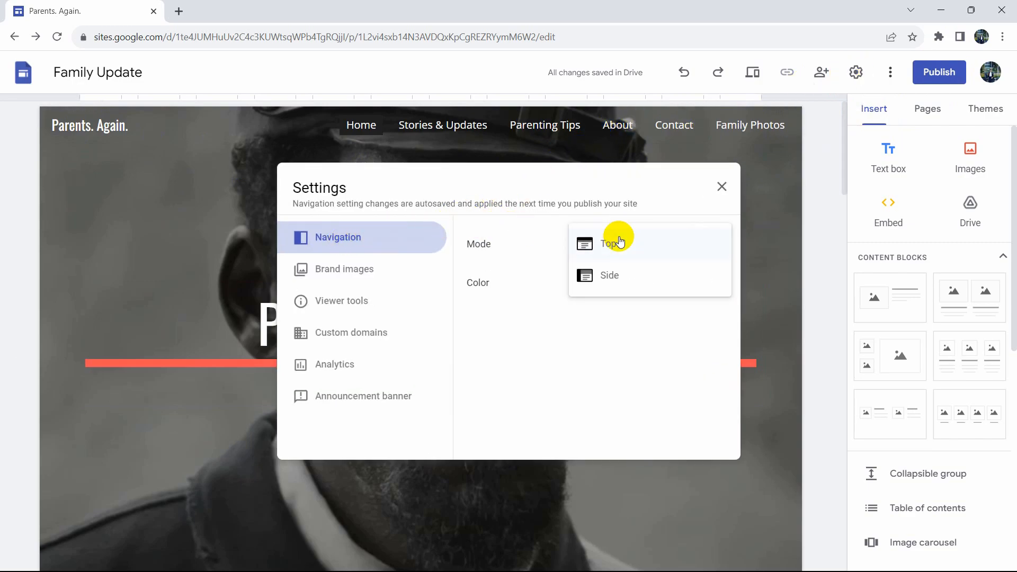
pyautogui.click(614, 279)
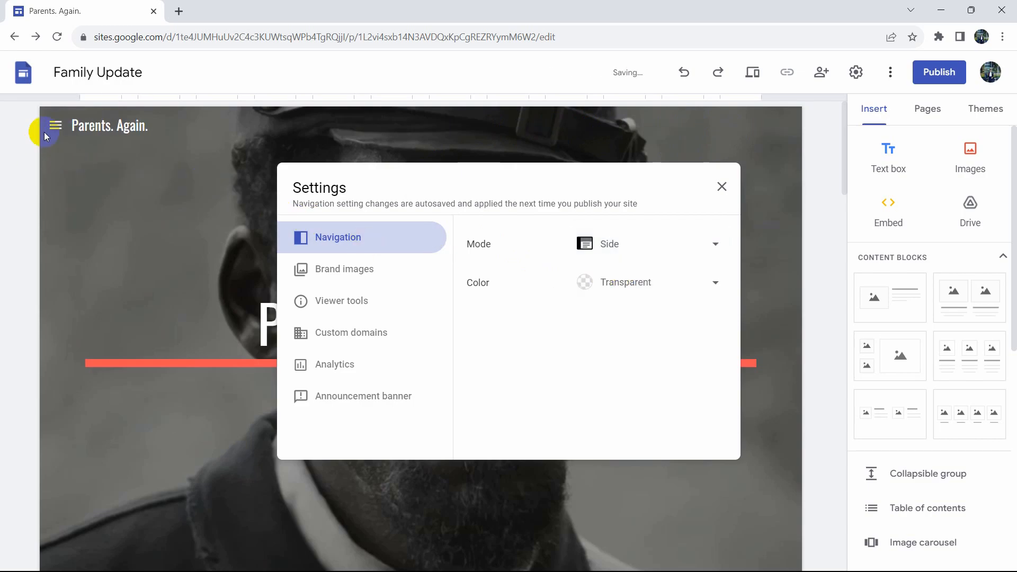
pyautogui.click(55, 126)
pyautogui.click(55, 125)
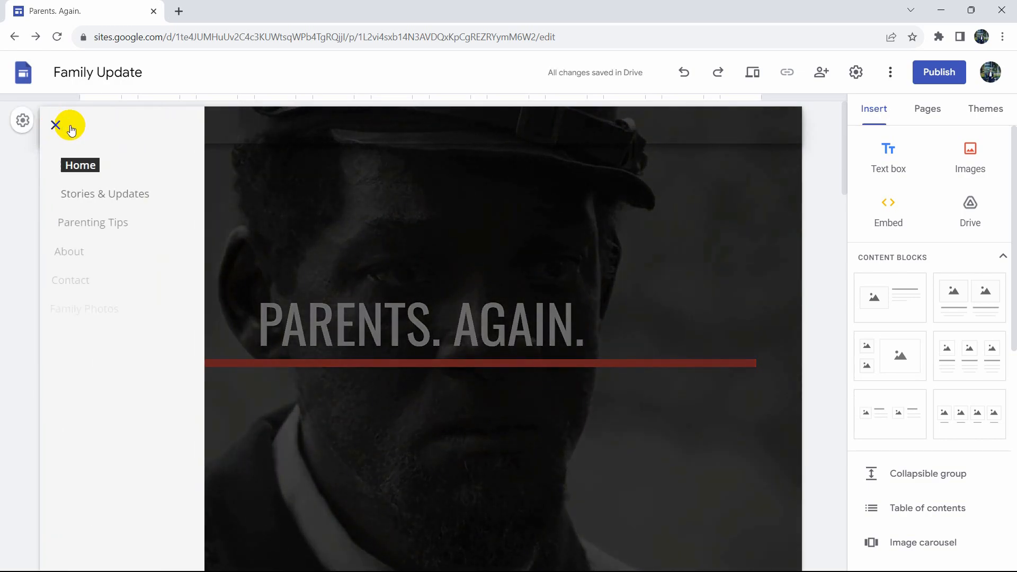
pyautogui.click(55, 125)
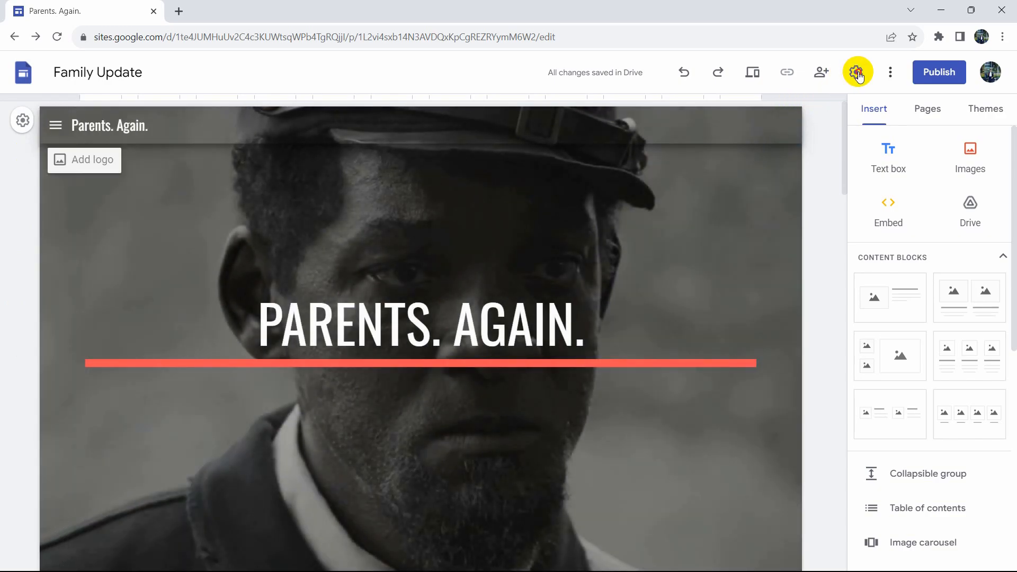
# - Set the site's navigation mode back to Top and the navigation color to White
pyautogui.click(856, 72)
pyautogui.click(657, 245)
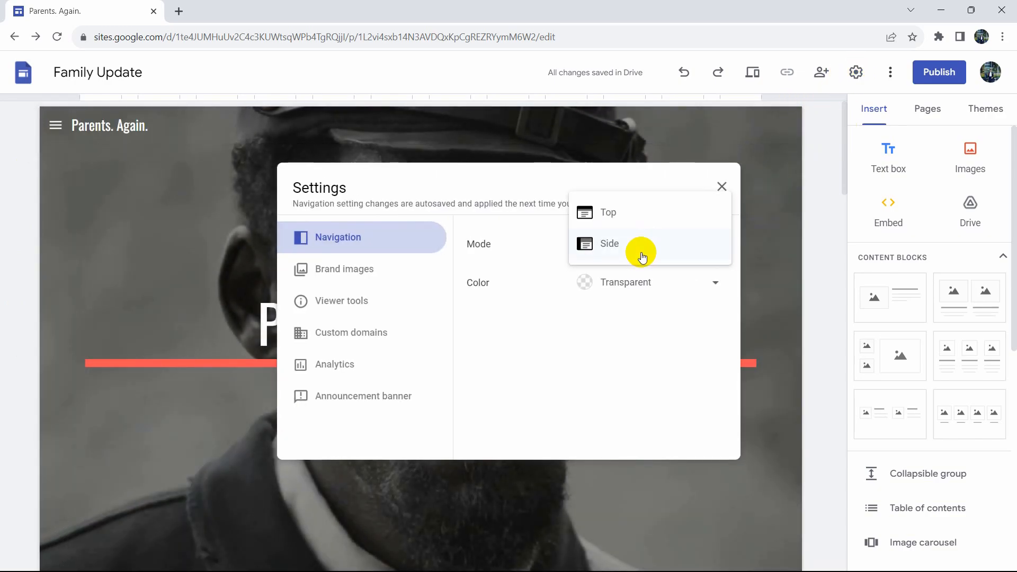
pyautogui.click(618, 211)
pyautogui.click(629, 283)
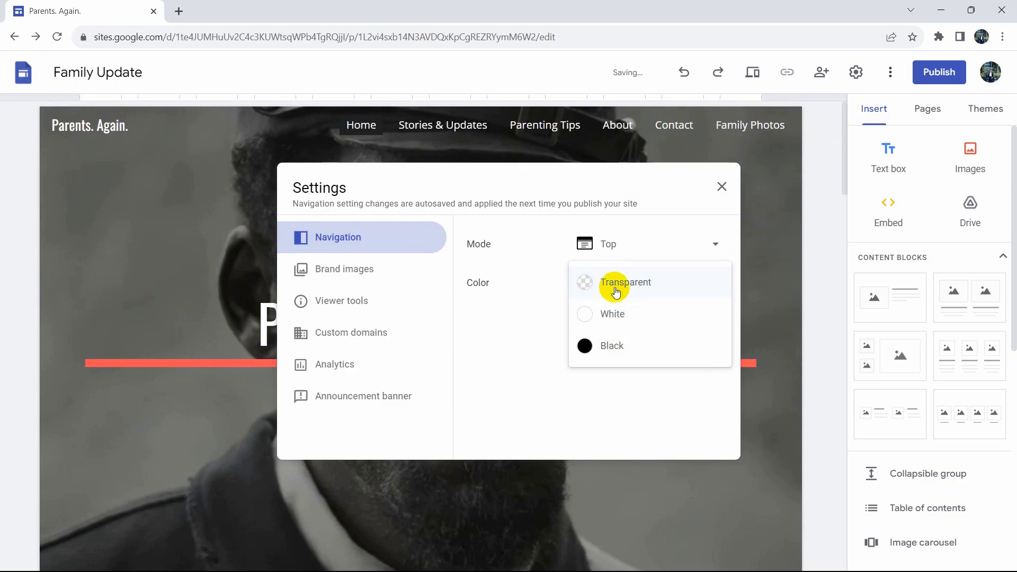
pyautogui.click(498, 320)
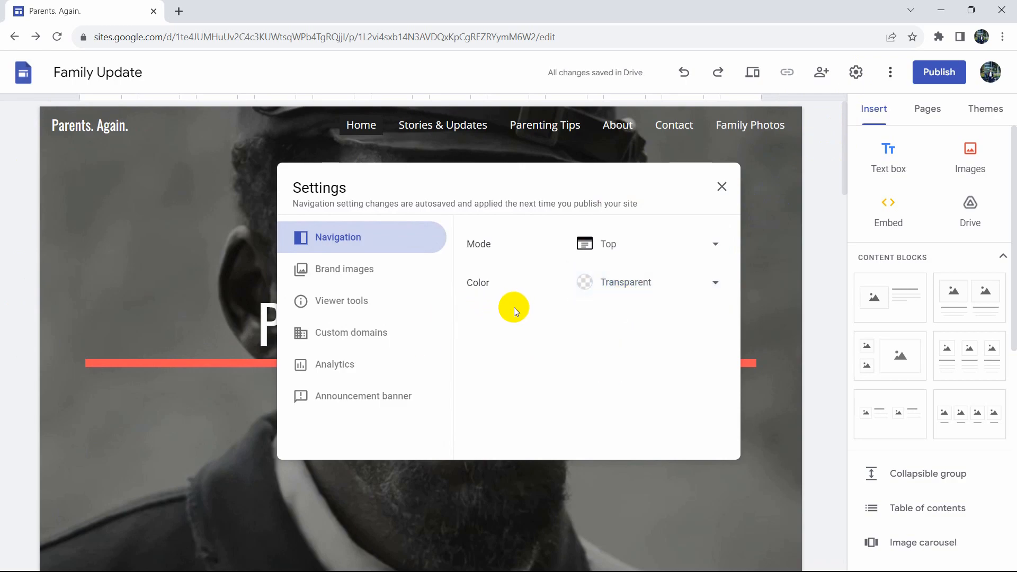
pyautogui.click(585, 293)
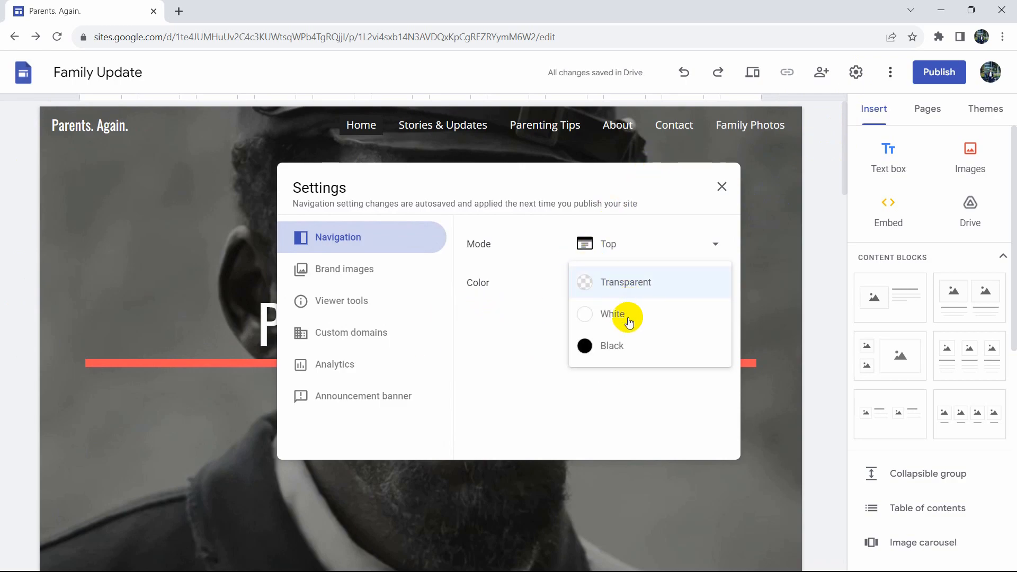
pyautogui.click(628, 320)
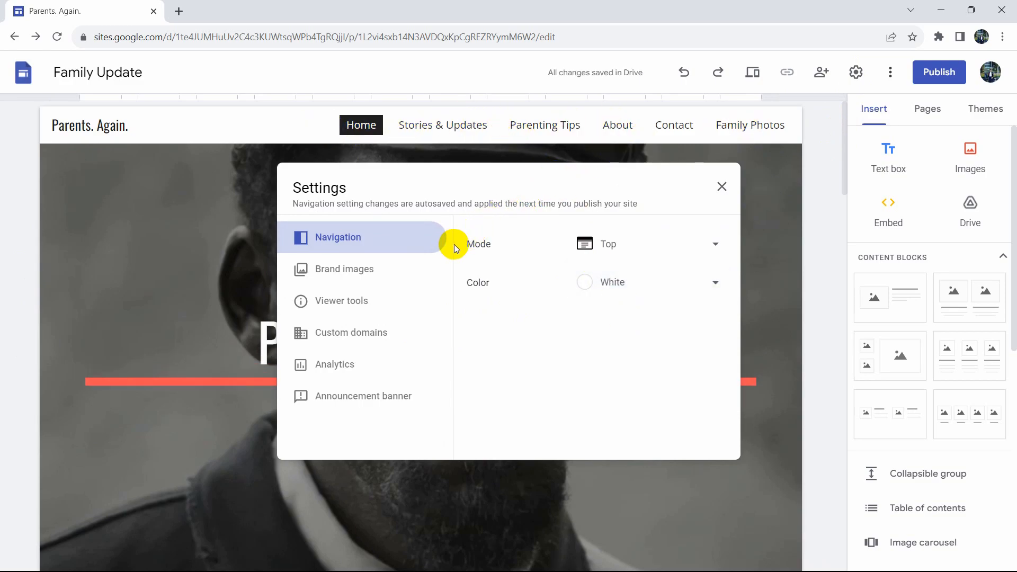
# - Upload the channels4_profile image from Downloads as the site's logo in the brand image settings
pyautogui.click(350, 275)
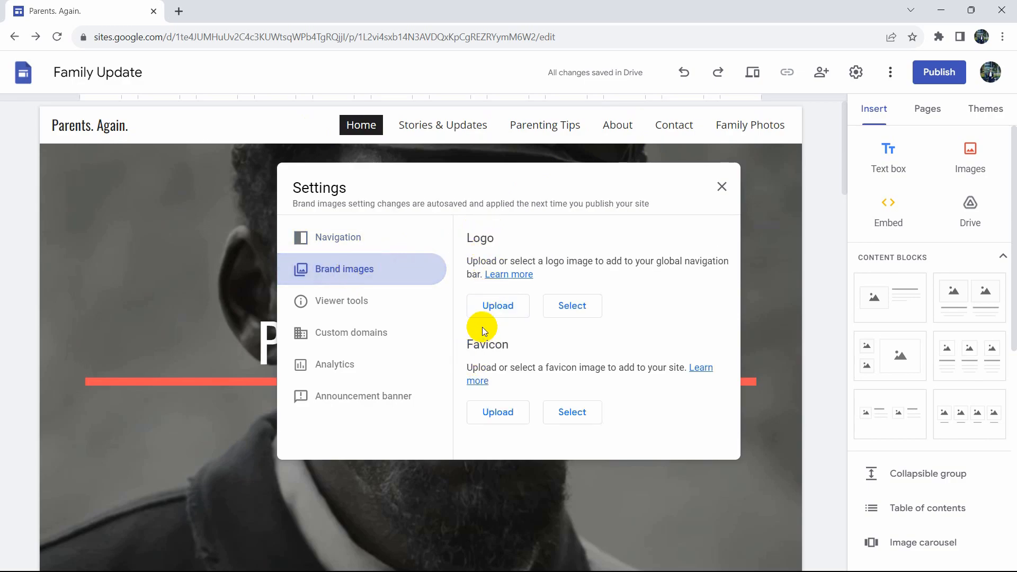
pyautogui.click(496, 316)
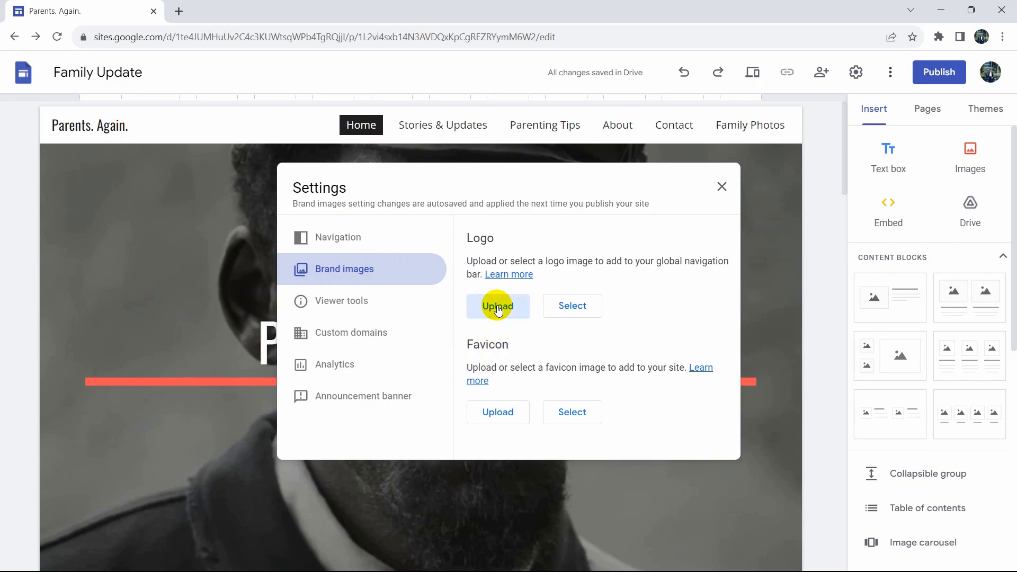
pyautogui.scroll(-2, 466, 192)
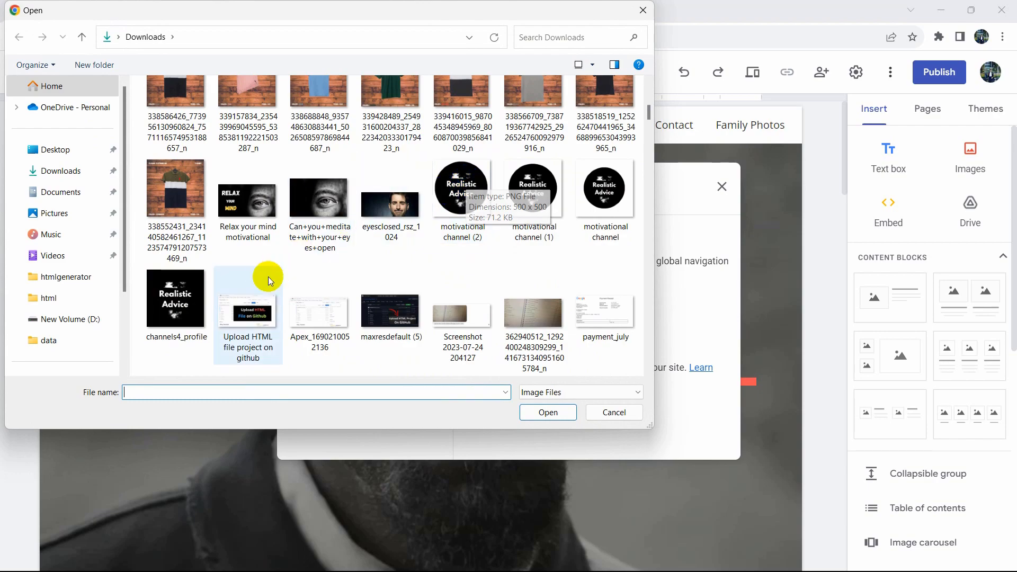
pyautogui.click(168, 294)
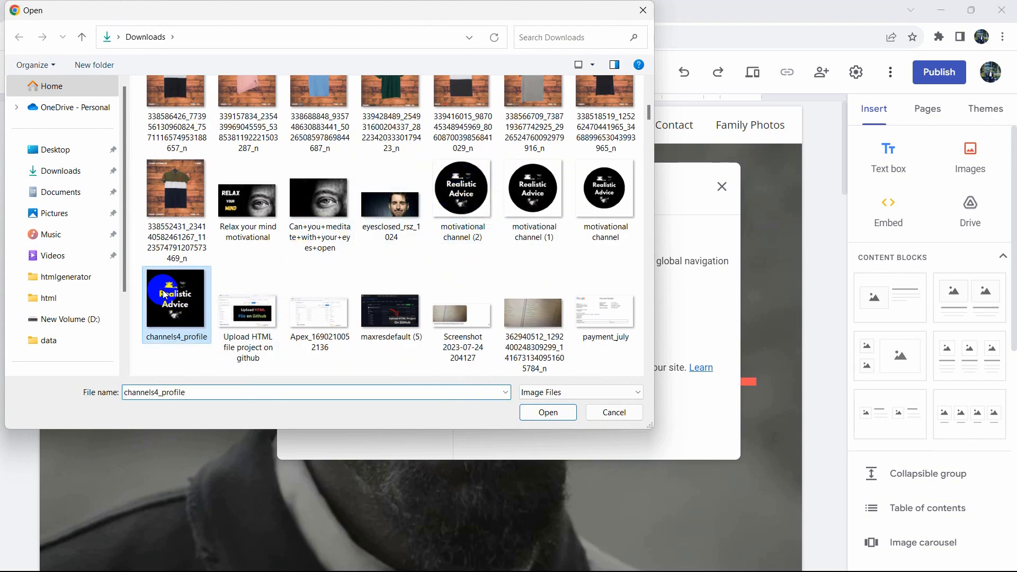
pyautogui.click(549, 412)
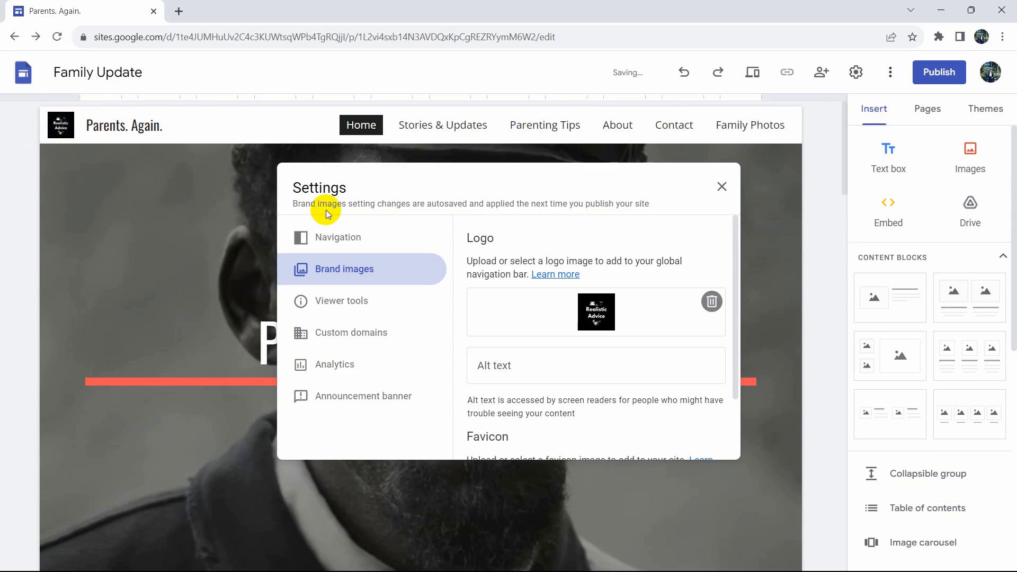
# - Upload the channels4_profile image from Downloads as the site's favicon
pyautogui.scroll(-2, 556, 390)
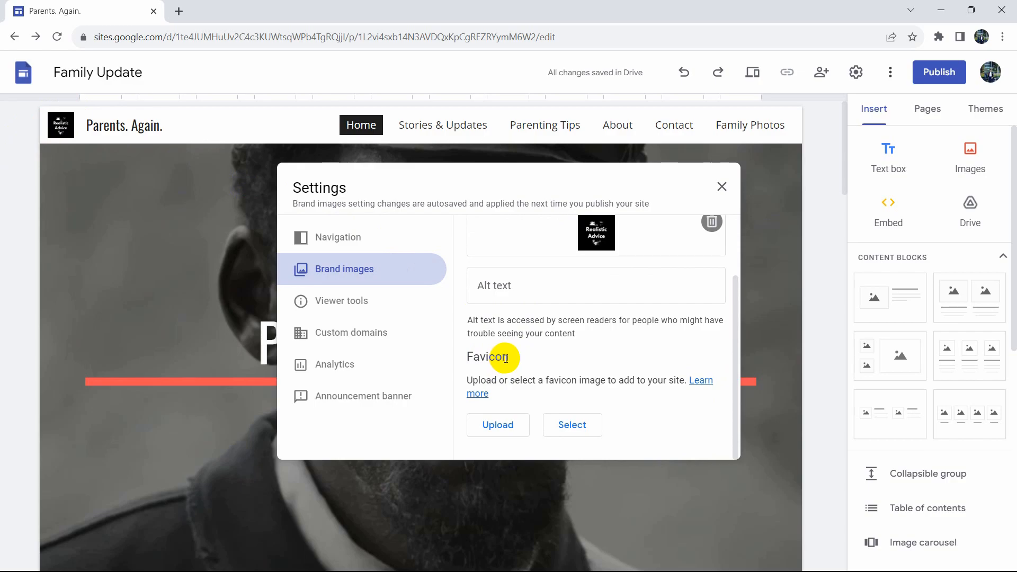
pyautogui.moveTo(473, 357); pyautogui.dragTo(465, 357)
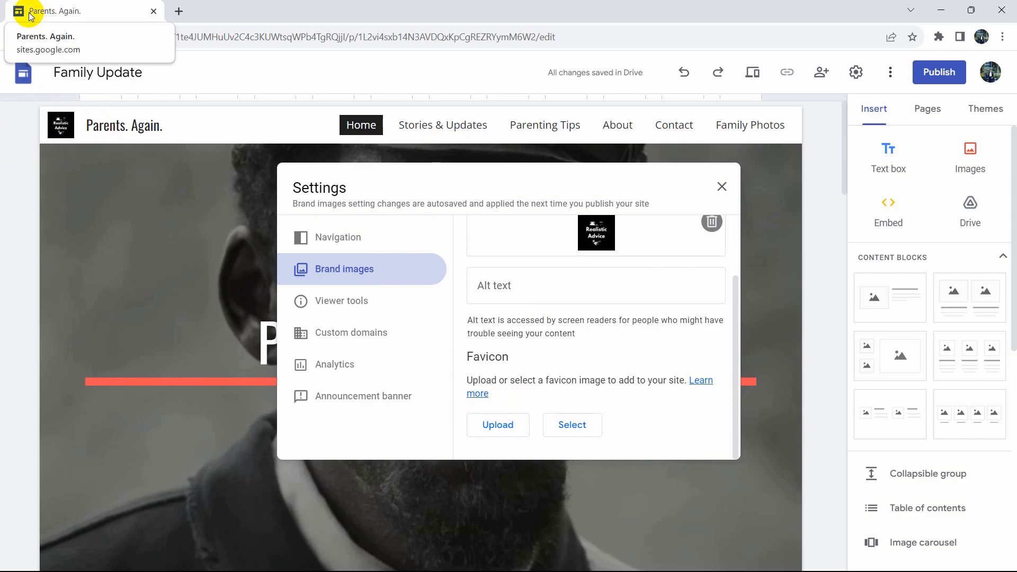
pyautogui.click(486, 430)
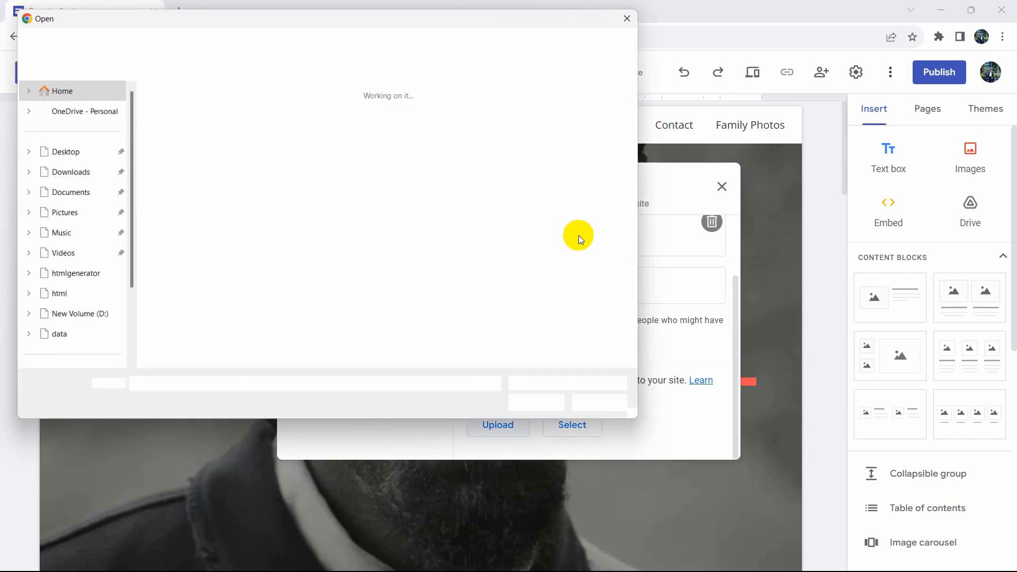
pyautogui.scroll(-5, 304, 259)
pyautogui.click(176, 175)
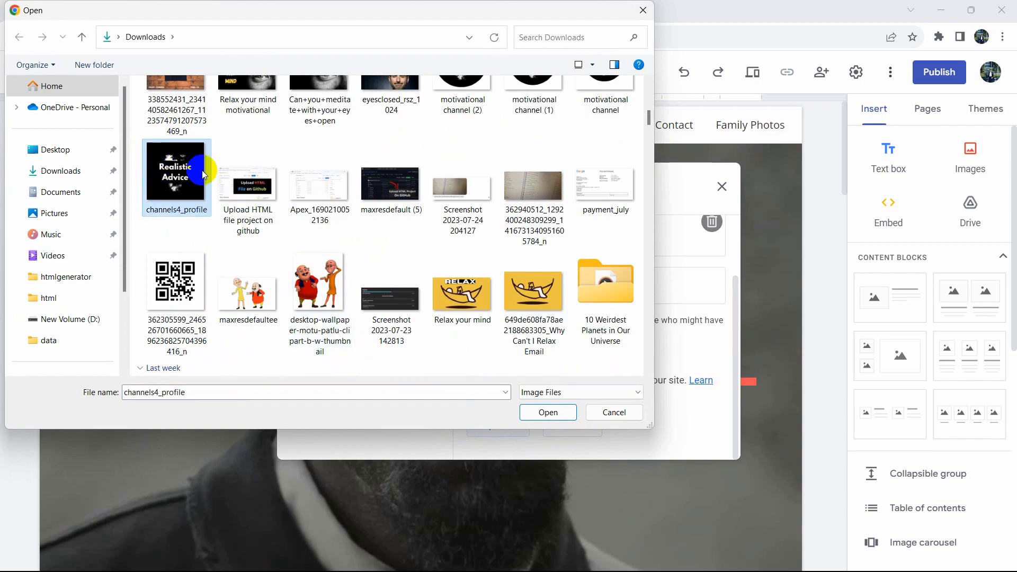
pyautogui.click(555, 415)
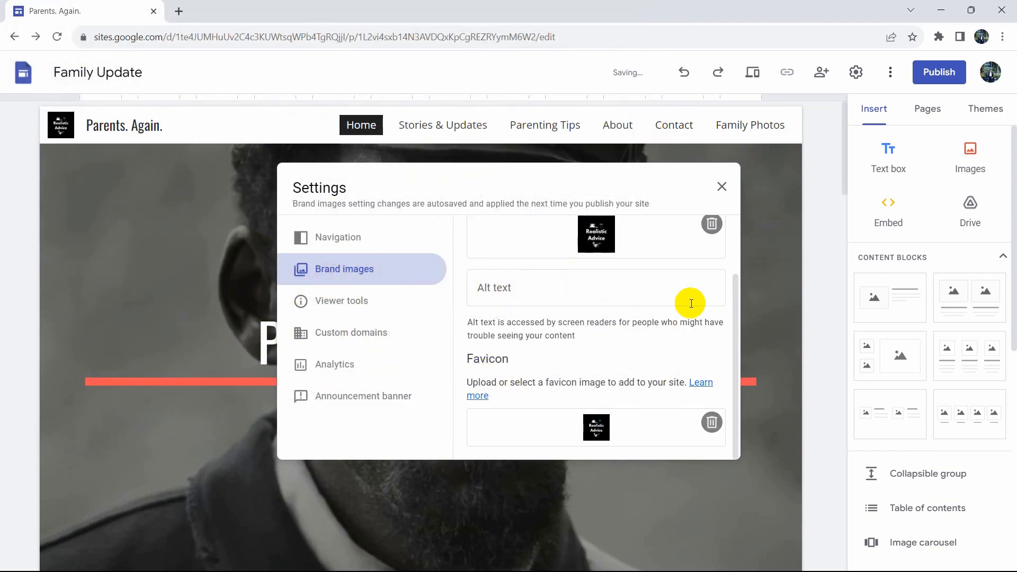
# - Review the viewer tools and custom domains settings of the site
pyautogui.click(388, 311)
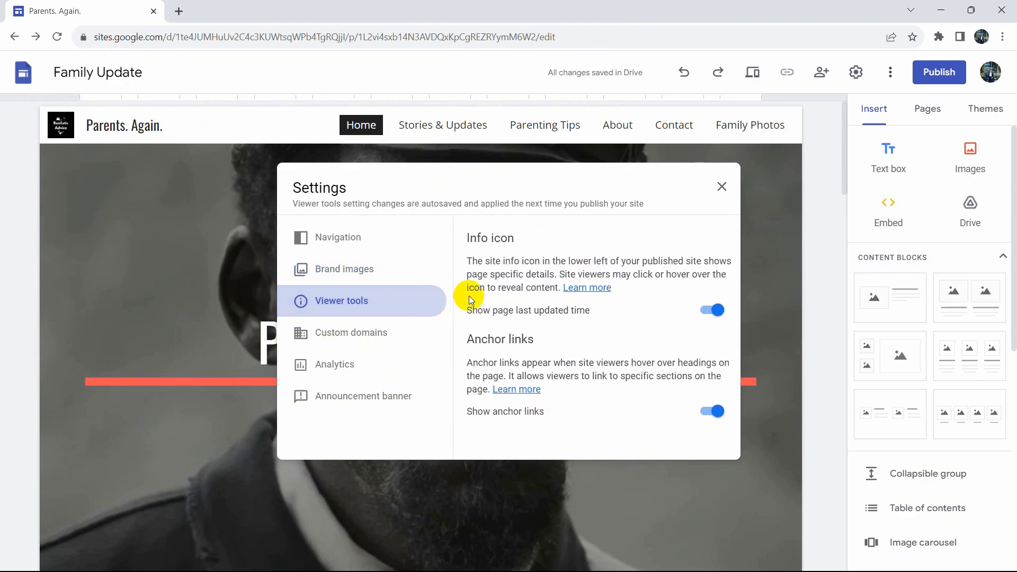
pyautogui.click(379, 335)
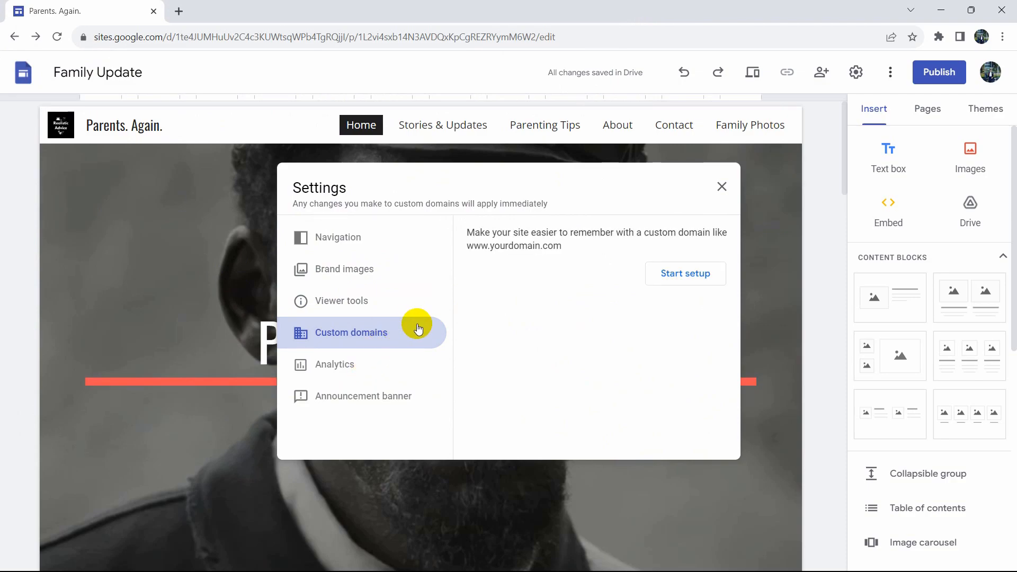
pyautogui.moveTo(491, 246); pyautogui.dragTo(563, 233)
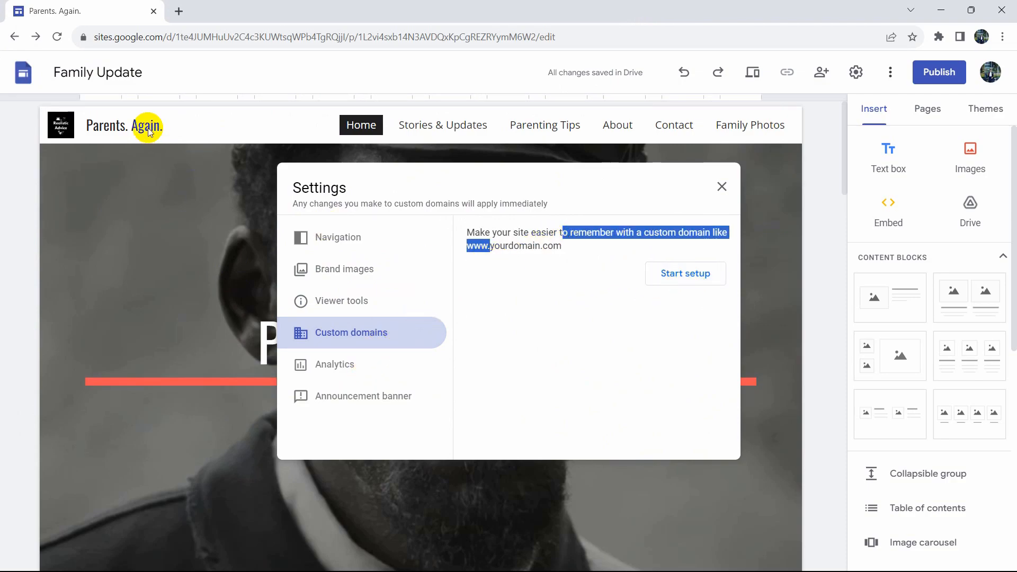
# - Close the site settings and publish the site to the web with the web address myfirstcoolwebsite
pyautogui.click(719, 189)
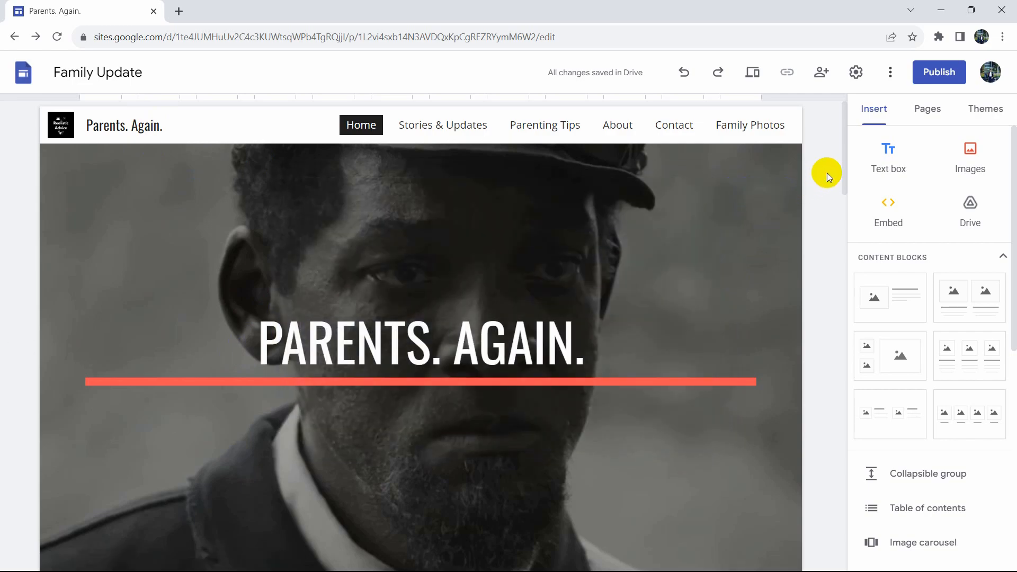
pyautogui.click(948, 75)
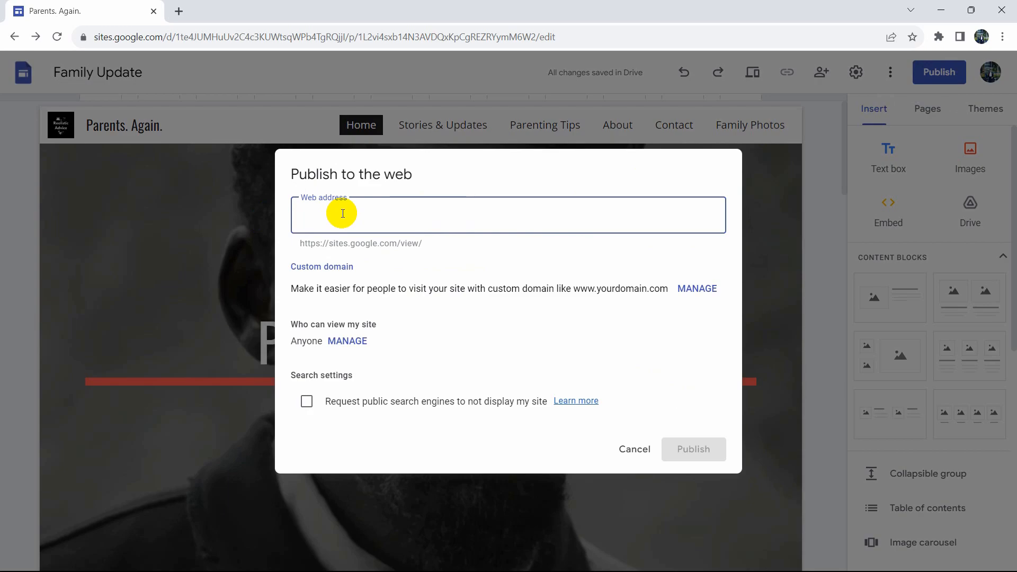
pyautogui.write('m')
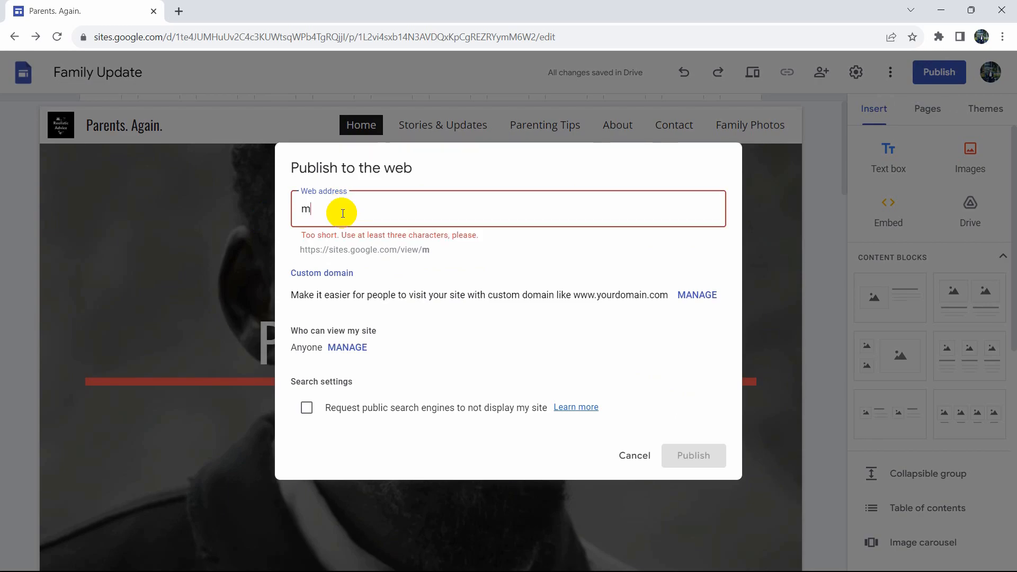
pyautogui.write('yfirst')
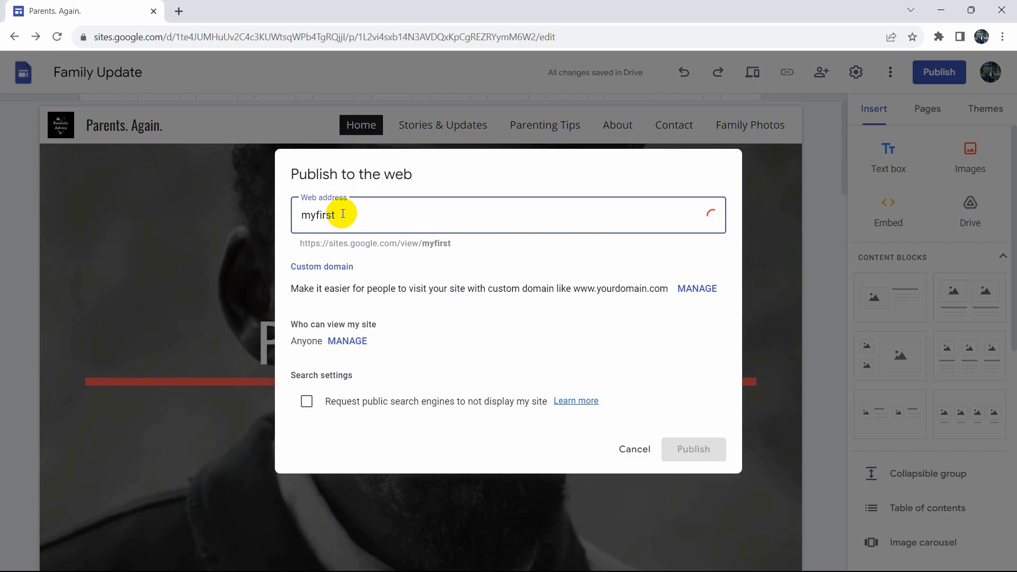
pyautogui.write('coolwebsite')
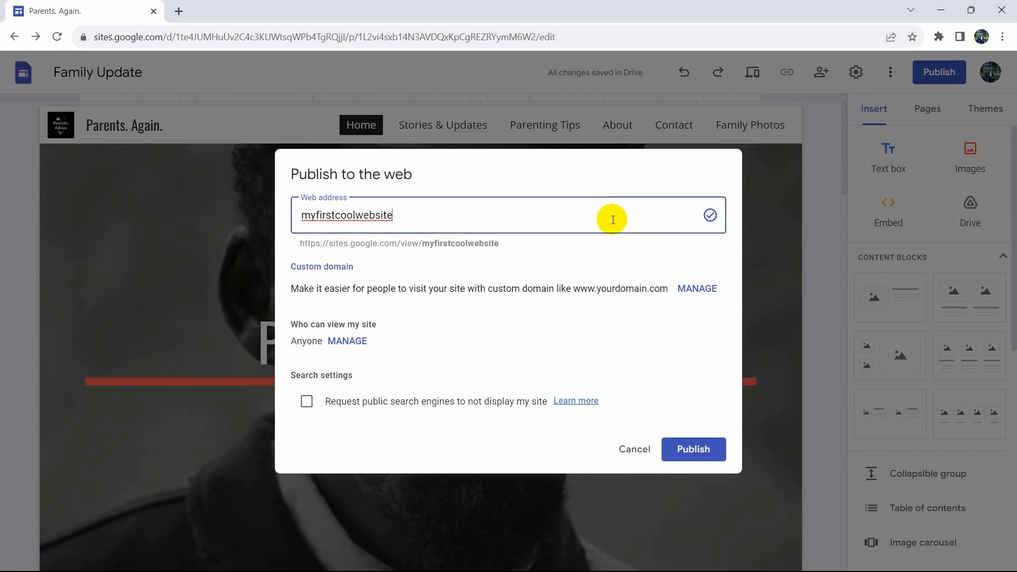
pyautogui.hotkey('ctrl', 'a')
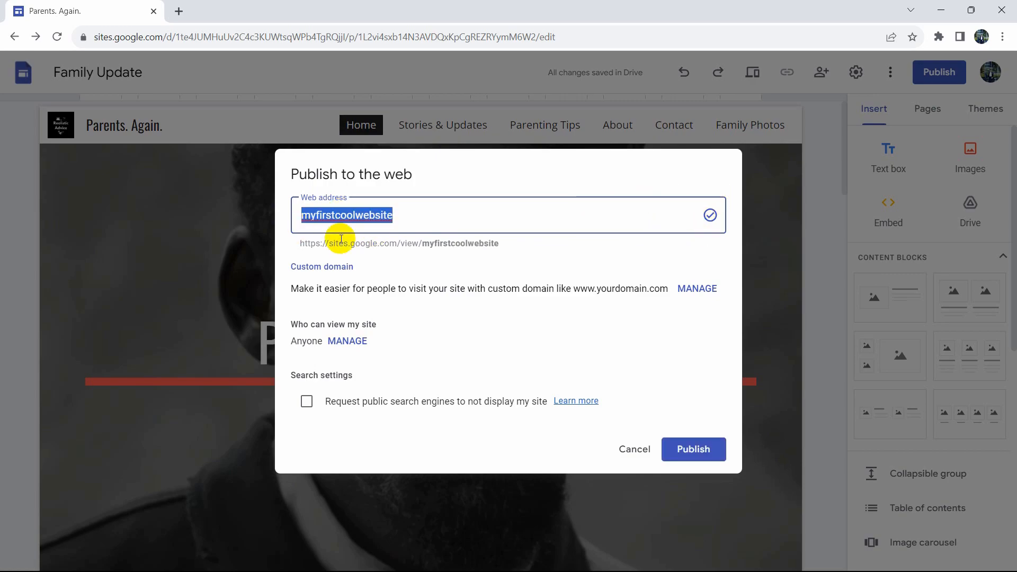
pyautogui.click(710, 216)
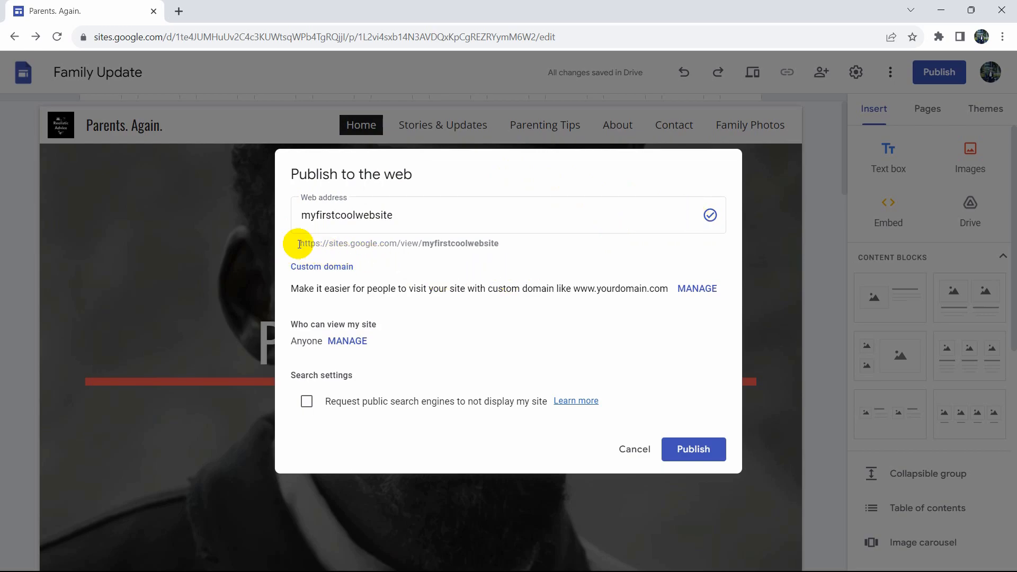
pyautogui.moveTo(299, 244); pyautogui.dragTo(479, 244)
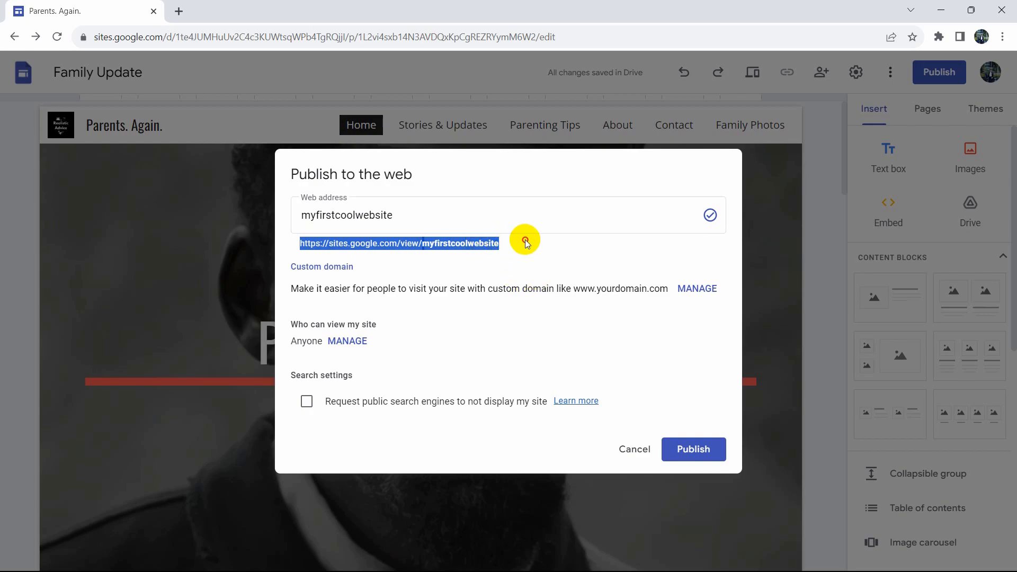
pyautogui.moveTo(621, 288); pyautogui.dragTo(634, 288)
pyautogui.click(622, 177)
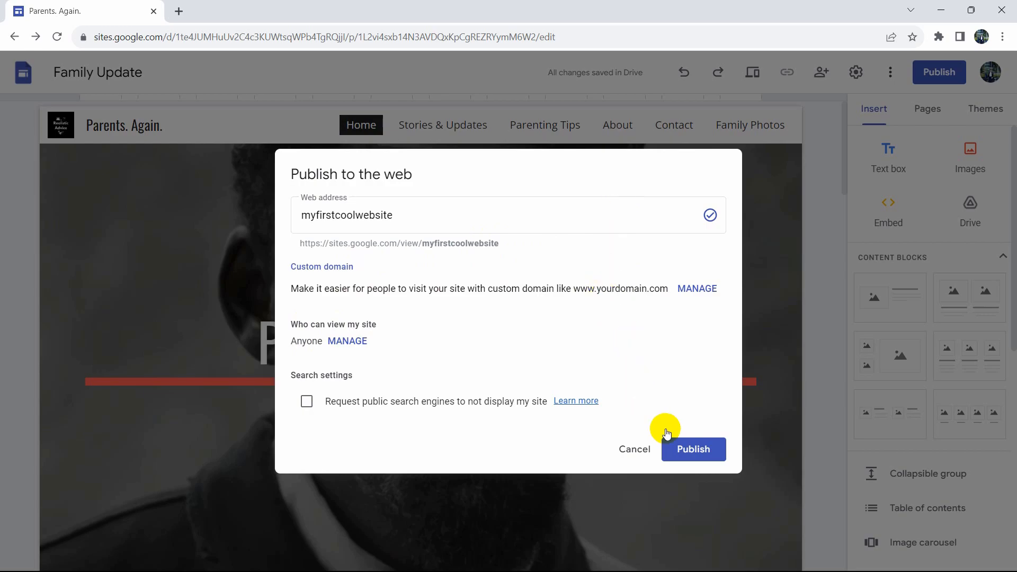
pyautogui.click(689, 449)
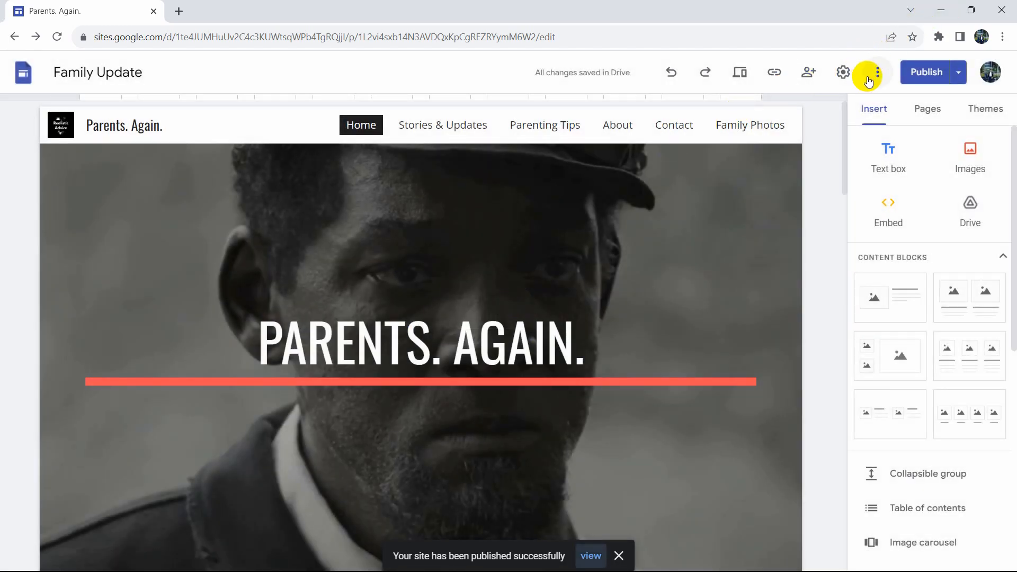
# - Copy the published site link to the clipboard
pyautogui.click(775, 75)
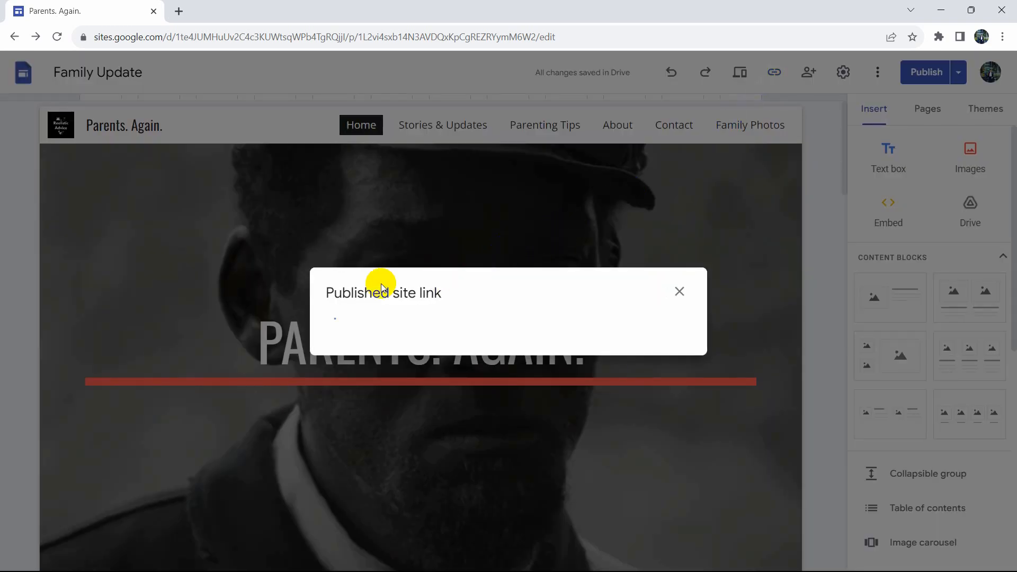
pyautogui.moveTo(329, 279); pyautogui.dragTo(443, 324)
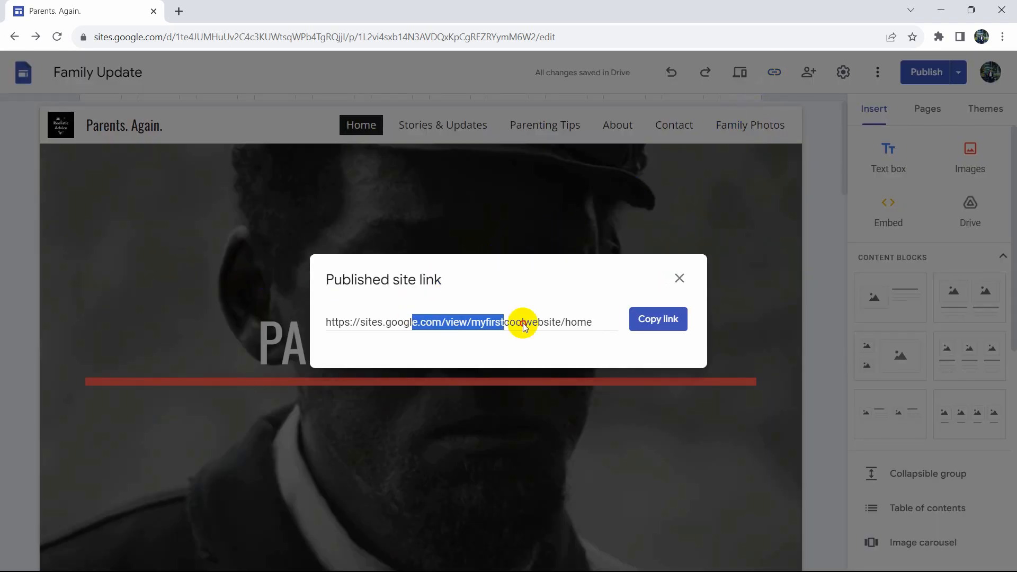
pyautogui.click(546, 278)
pyautogui.click(649, 319)
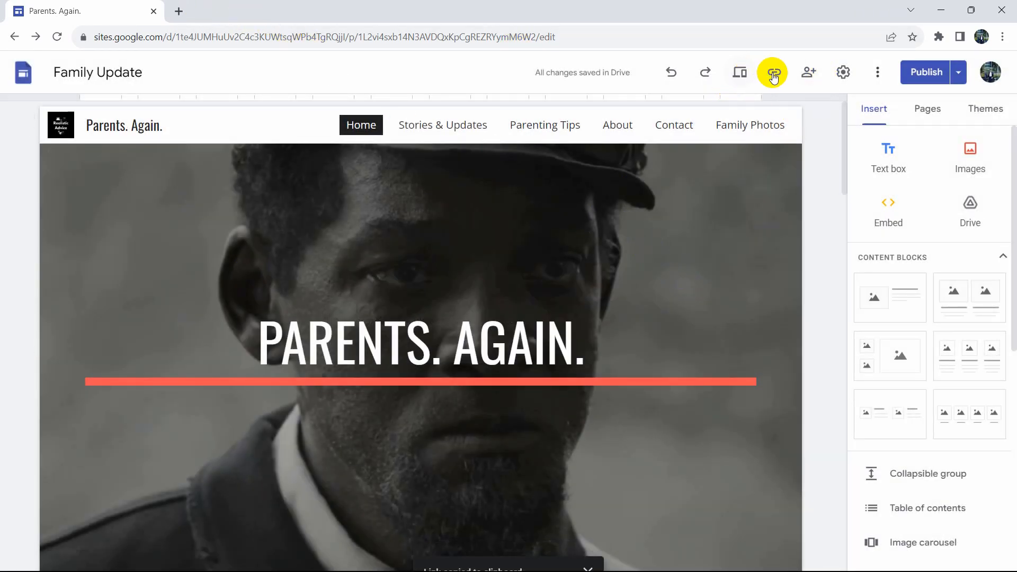
# - Open the copied site link in a new browser tab and look through the published home page
pyautogui.click(179, 11)
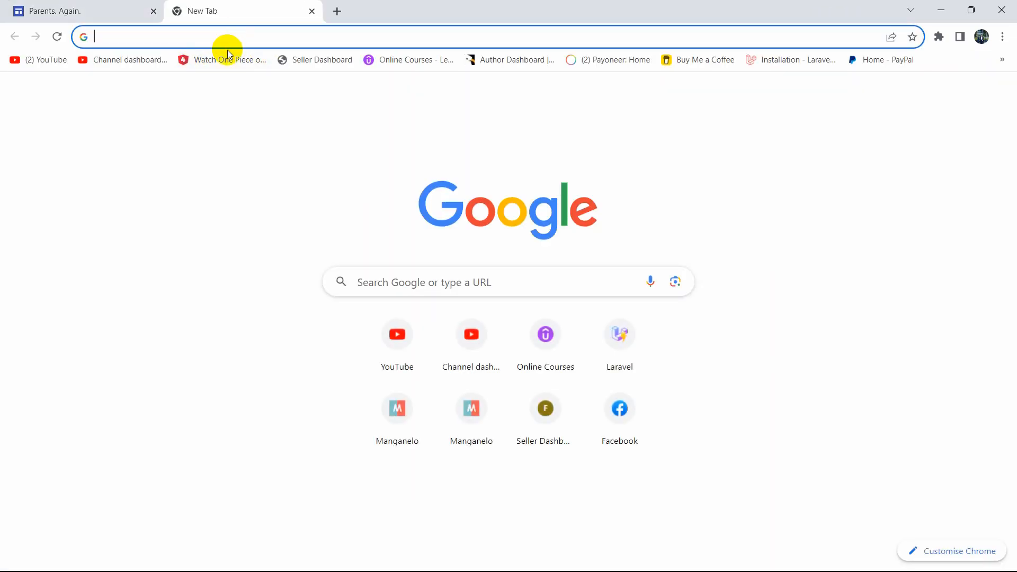
pyautogui.hotkey('ctrl', 'v')
pyautogui.press('Return')
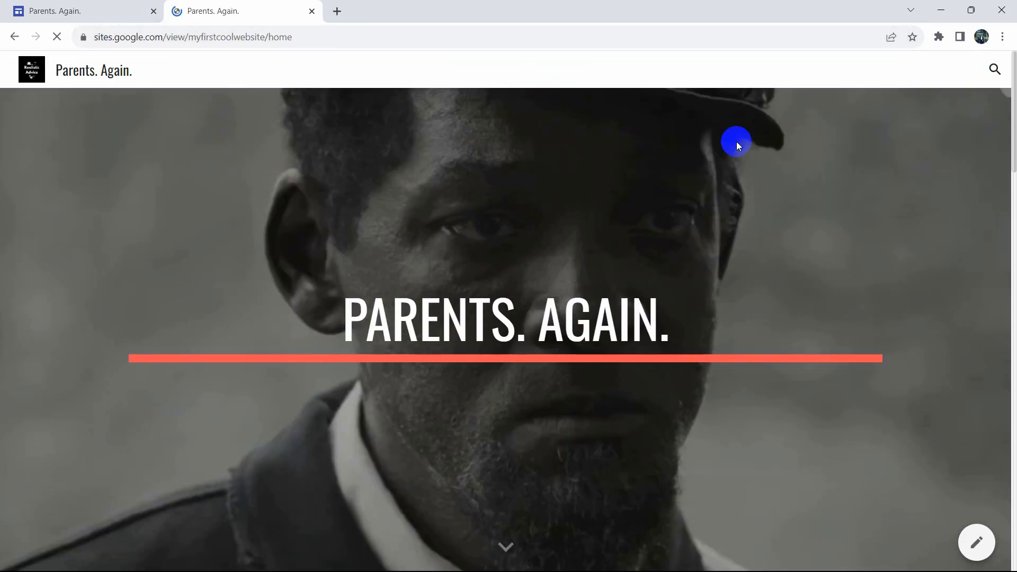
pyautogui.scroll(-20, 918, 273)
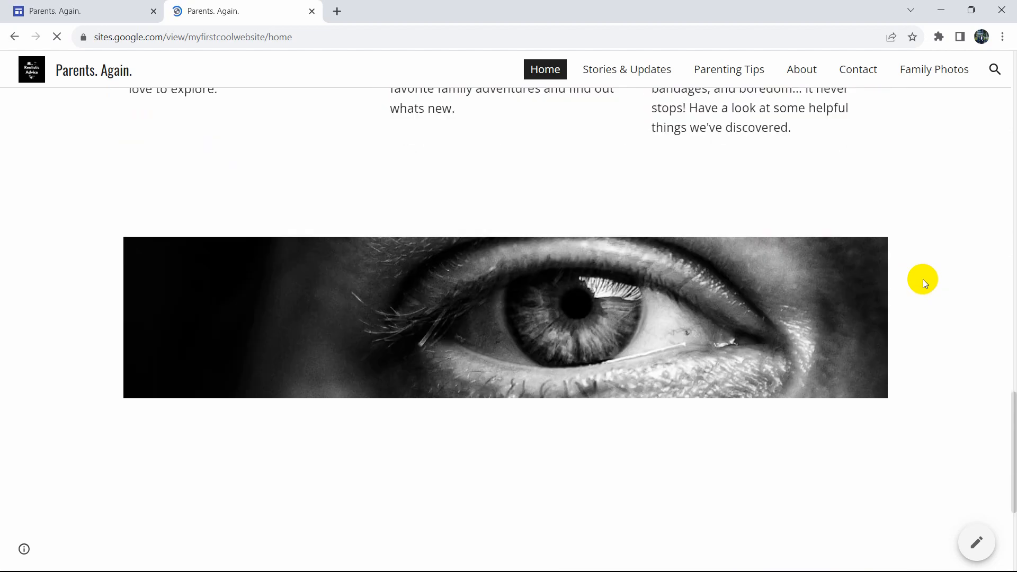
pyautogui.scroll(15, 923, 279)
pyautogui.scroll(10, 920, 265)
# - Switch to Microsoft Edge, view the published site through the copied link, and close the browser again
pyautogui.moveTo(8, 567)
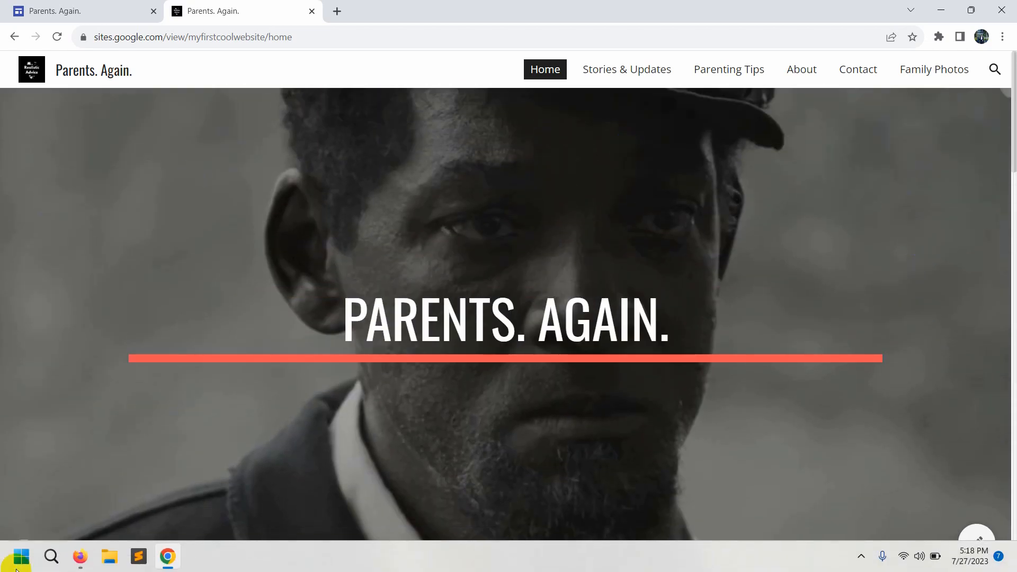
pyautogui.click(51, 556)
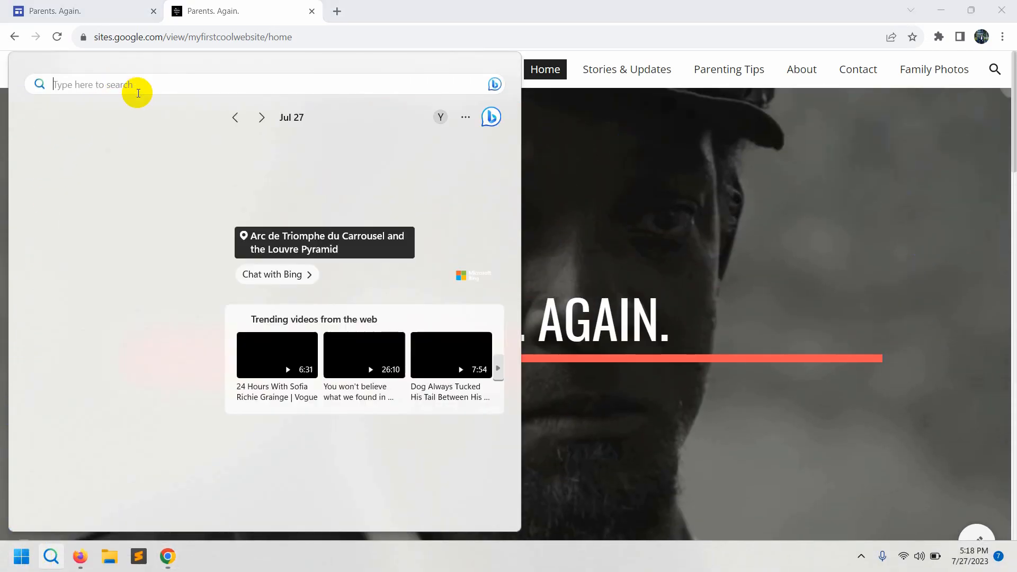
pyautogui.write('micro')
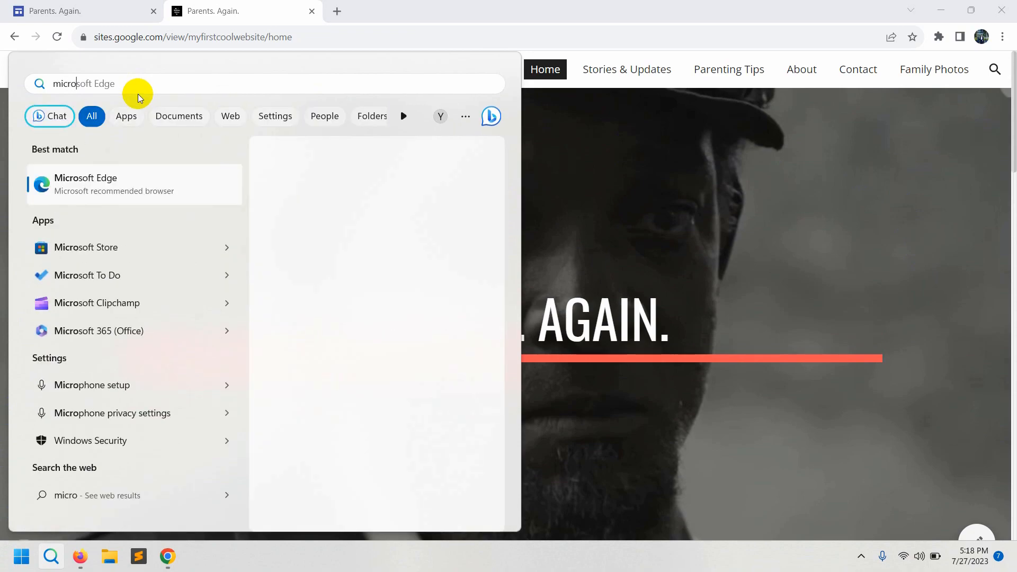
pyautogui.click(121, 171)
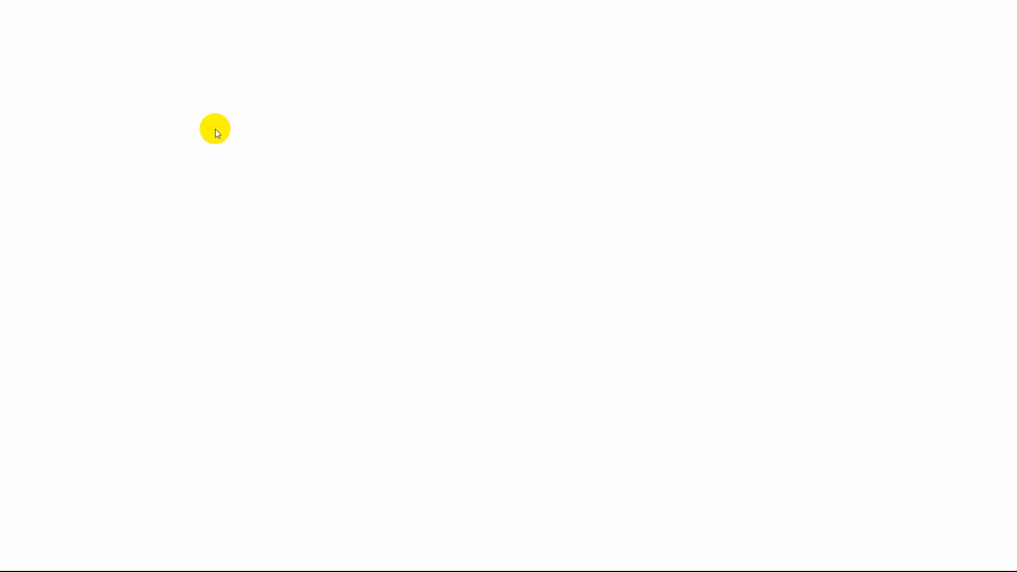
pyautogui.hotkey('ctrl', 'v')
pyautogui.press('Return')
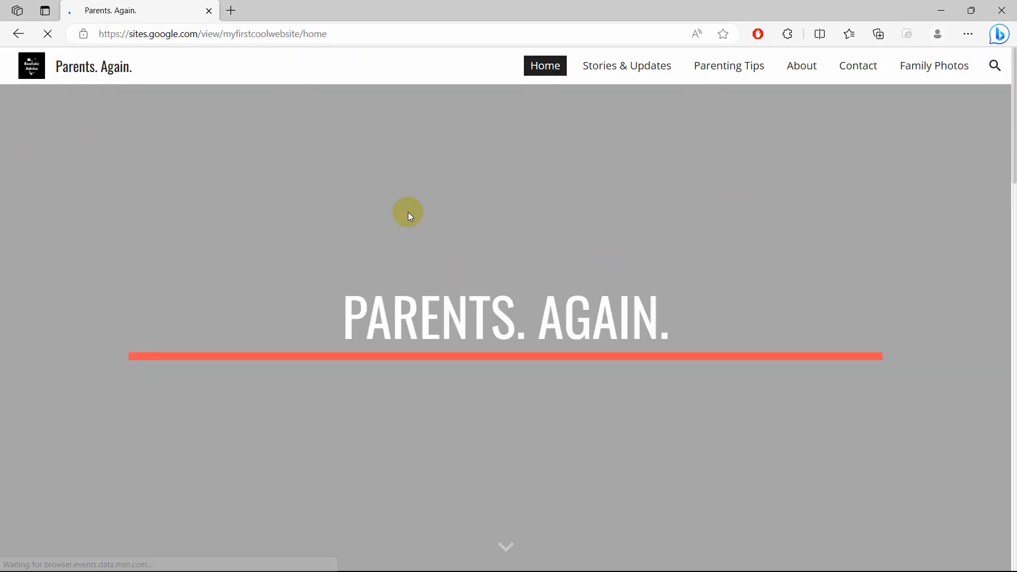
pyautogui.scroll(-20, 770, 244)
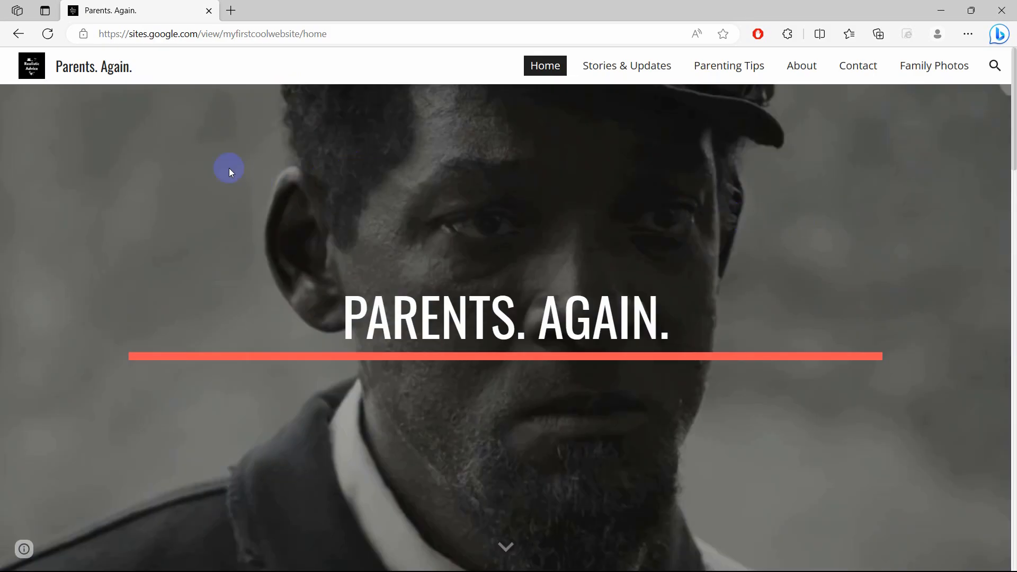
pyautogui.click(208, 12)
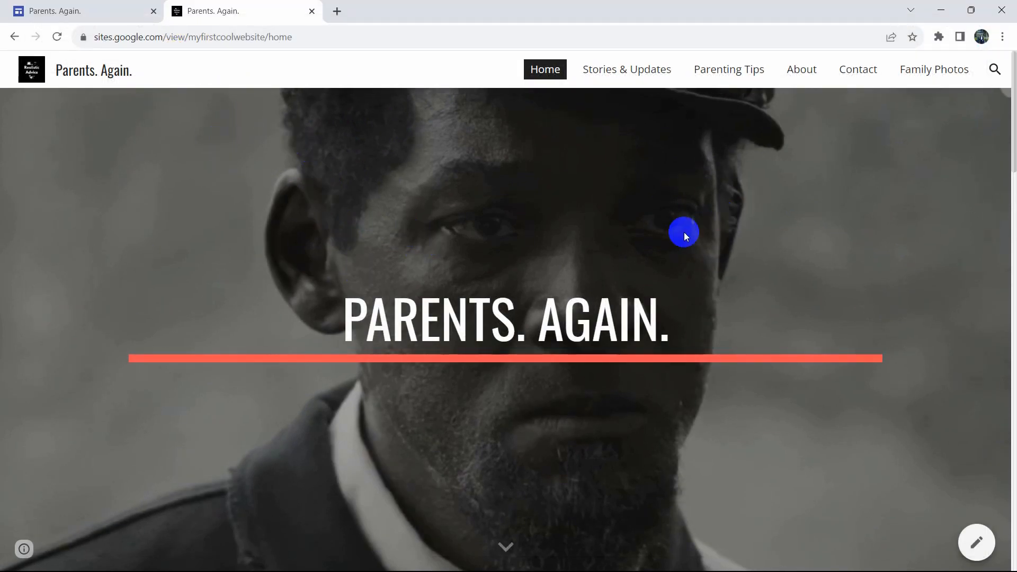
pyautogui.click(317, 11)
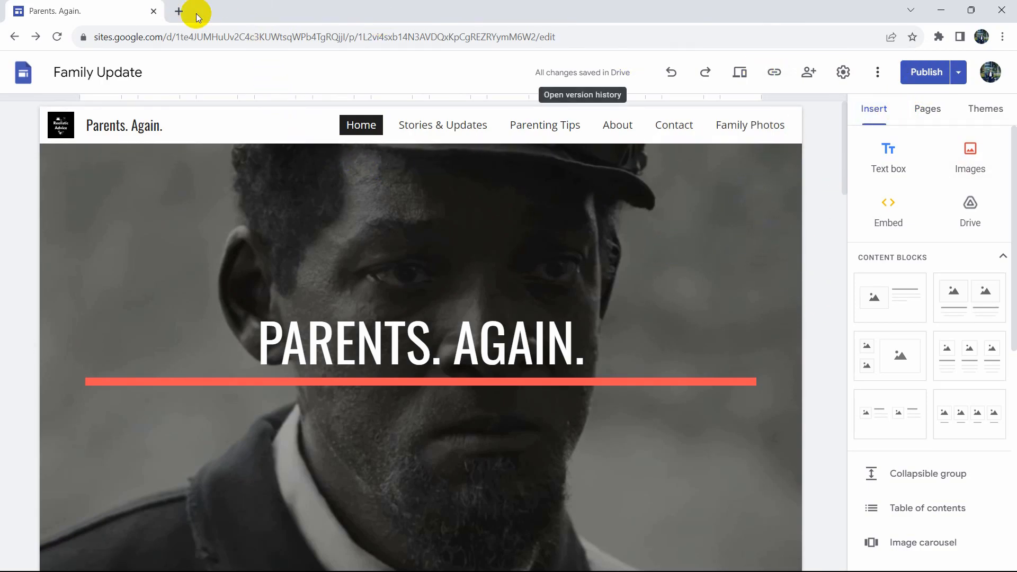
pyautogui.click(179, 12)
pyautogui.write('https://sites.google.com/view/myfirstcoolwebsite/home')
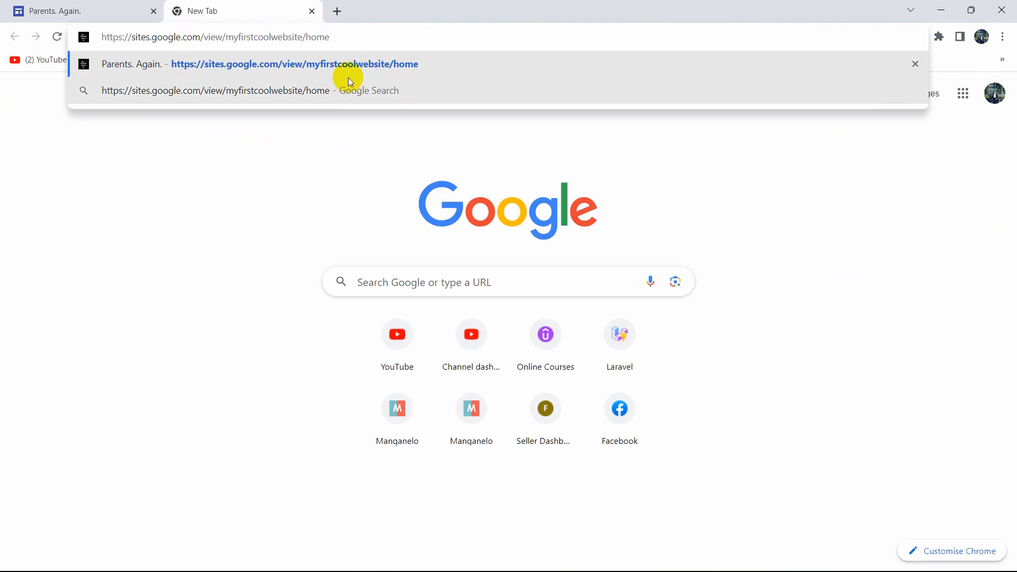
pyautogui.press('Return')
pyautogui.moveTo(311, 36); pyautogui.dragTo(218, 42)
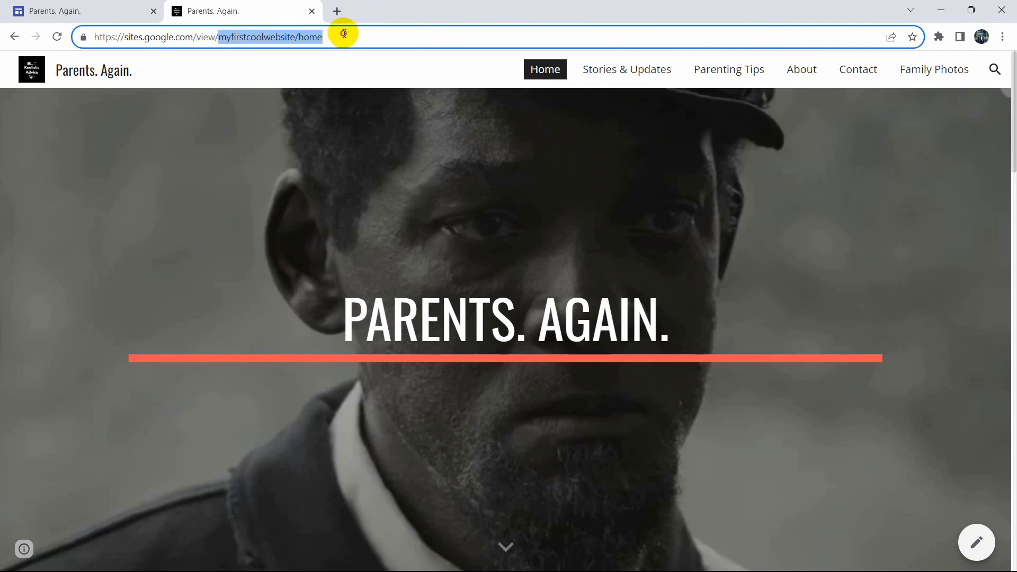
pyautogui.click(343, 35)
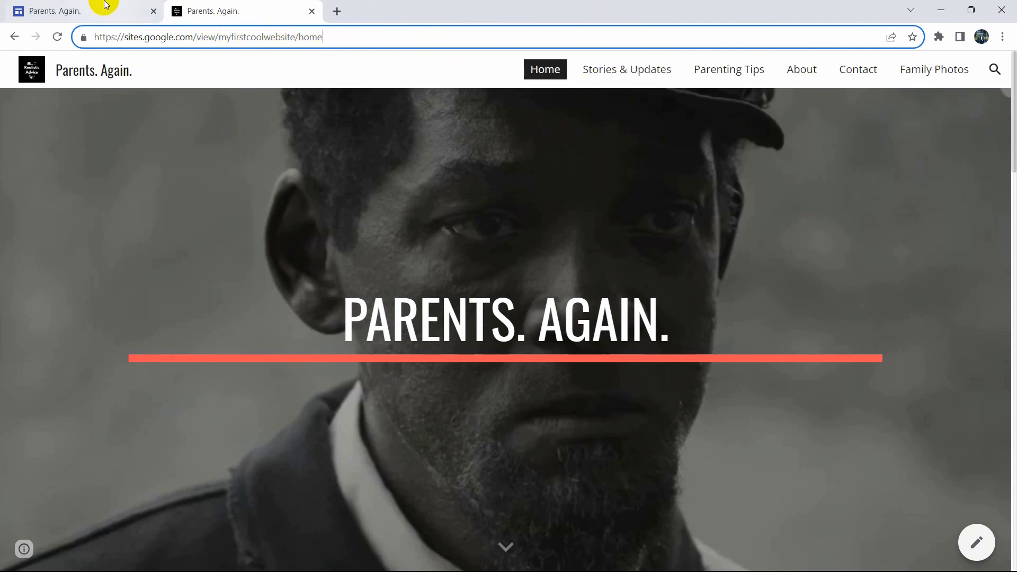
# - Return to the site editor and review the custom domain information in the publish settings
pyautogui.click(127, 10)
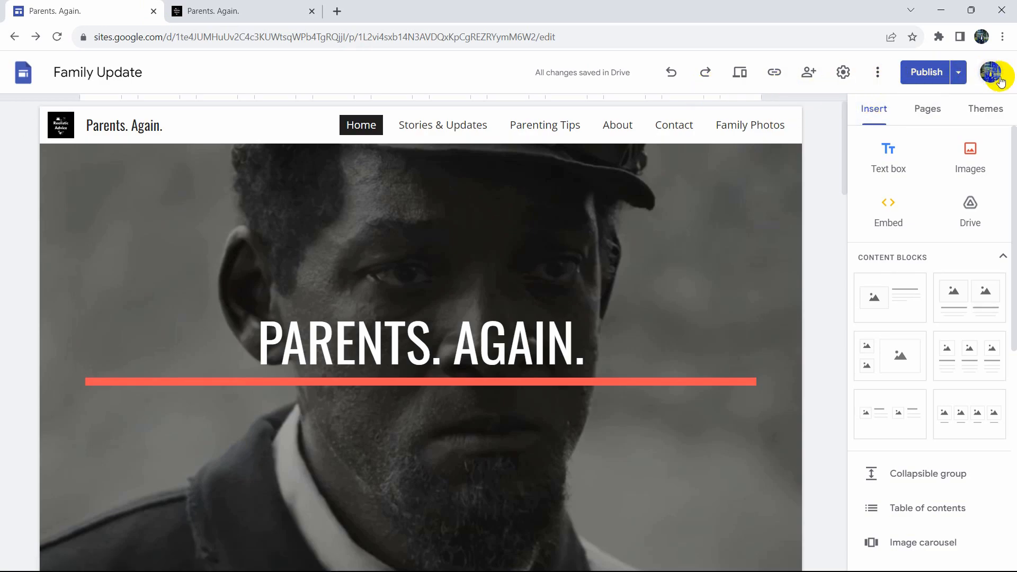
pyautogui.click(957, 75)
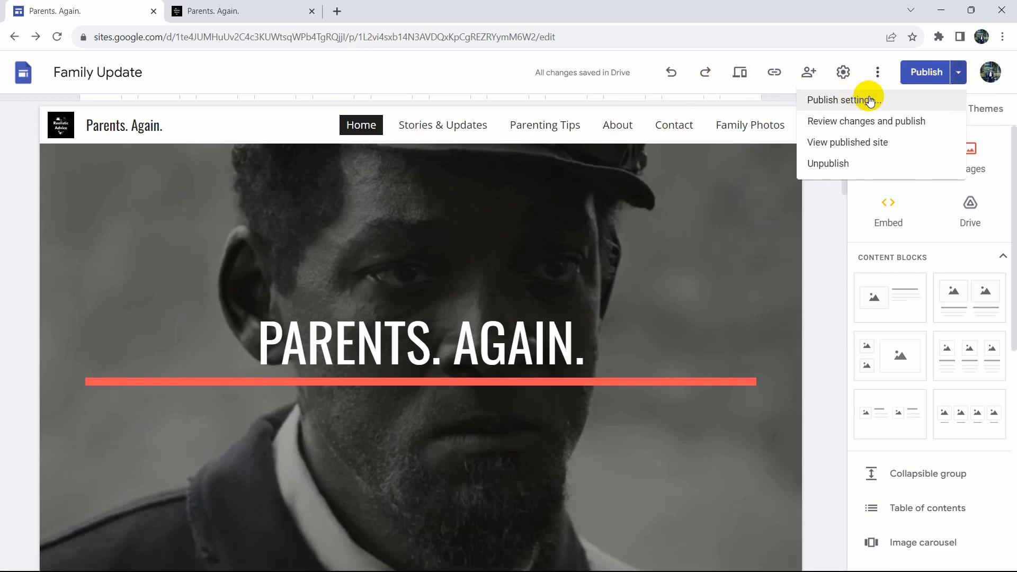
pyautogui.click(896, 103)
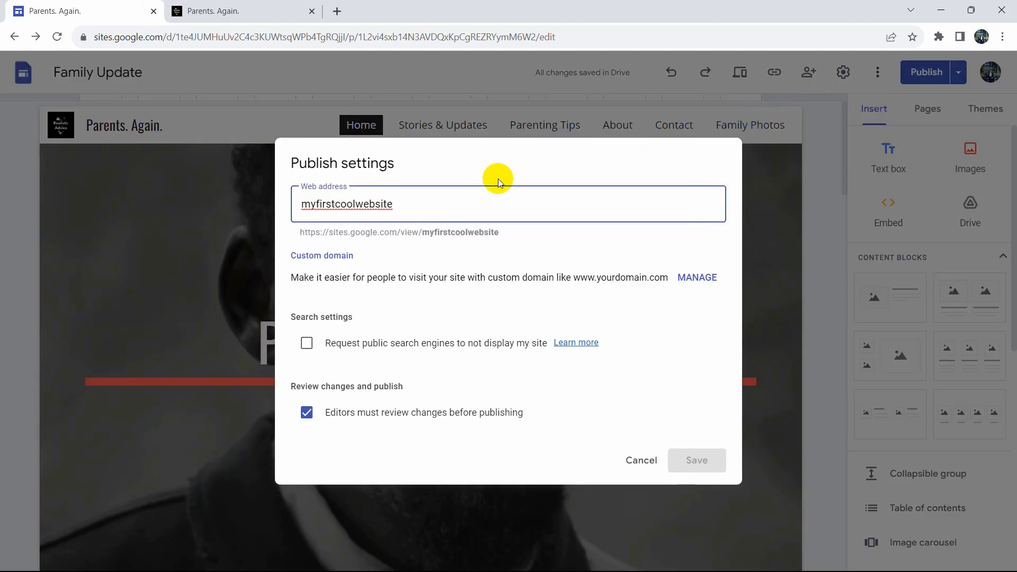
pyautogui.click(327, 276)
pyautogui.moveTo(327, 276); pyautogui.dragTo(604, 277)
pyautogui.click(586, 276)
pyautogui.moveTo(519, 277); pyautogui.dragTo(654, 277)
pyautogui.click(654, 276)
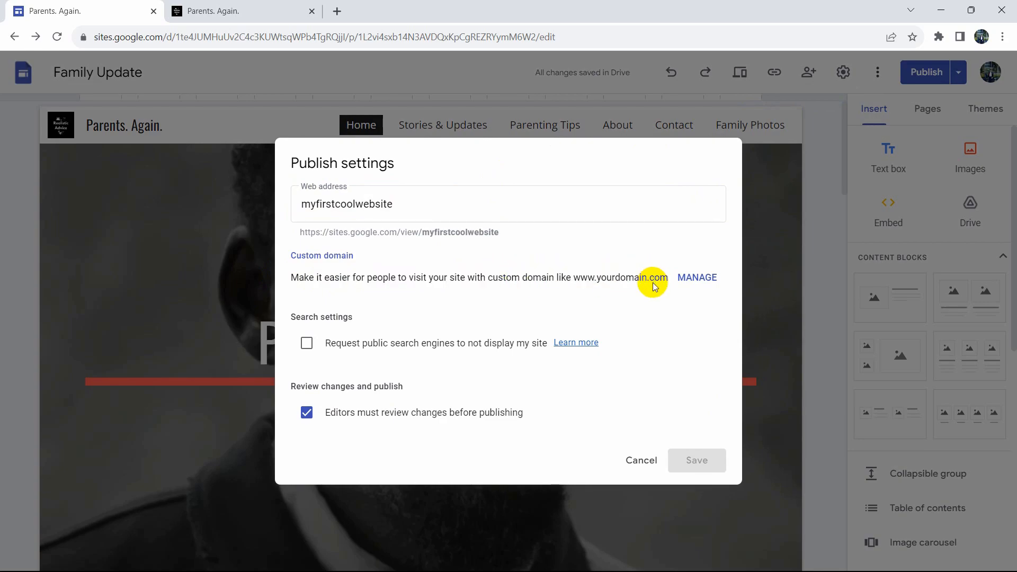
# - Open the custom domain setup from the publish settings and examine its domain entry fields
pyautogui.click(695, 280)
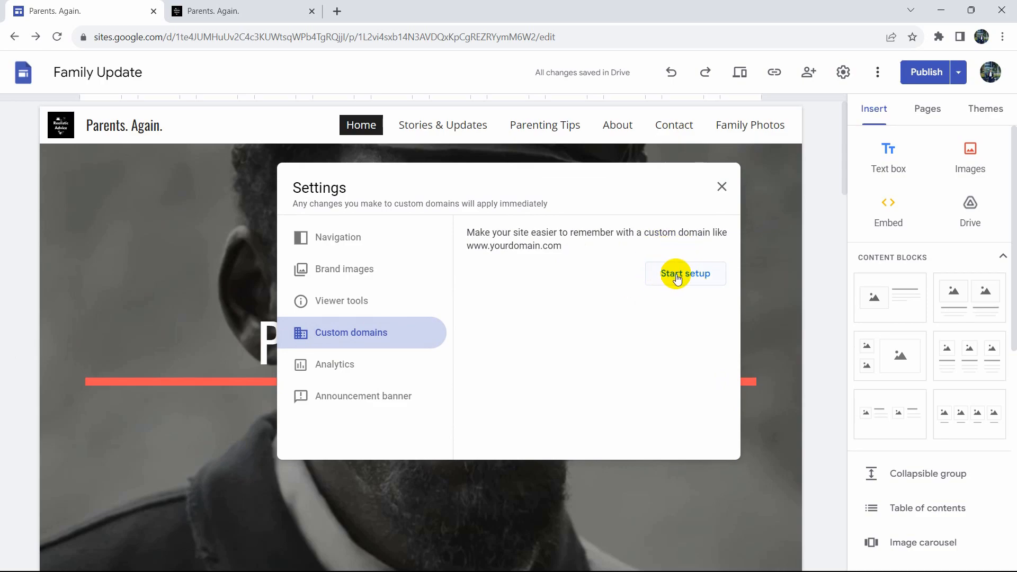
pyautogui.click(678, 277)
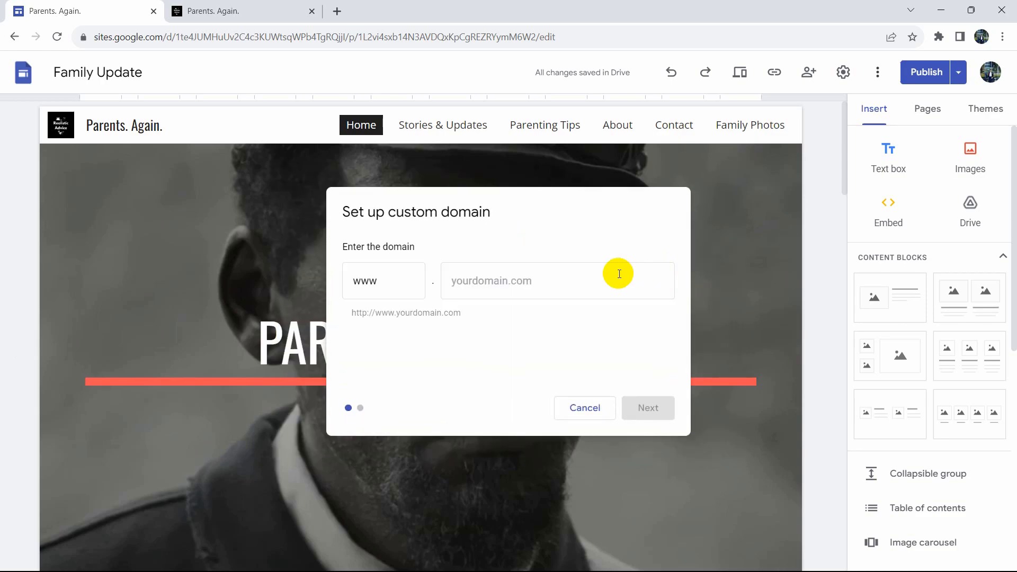
pyautogui.click(495, 283)
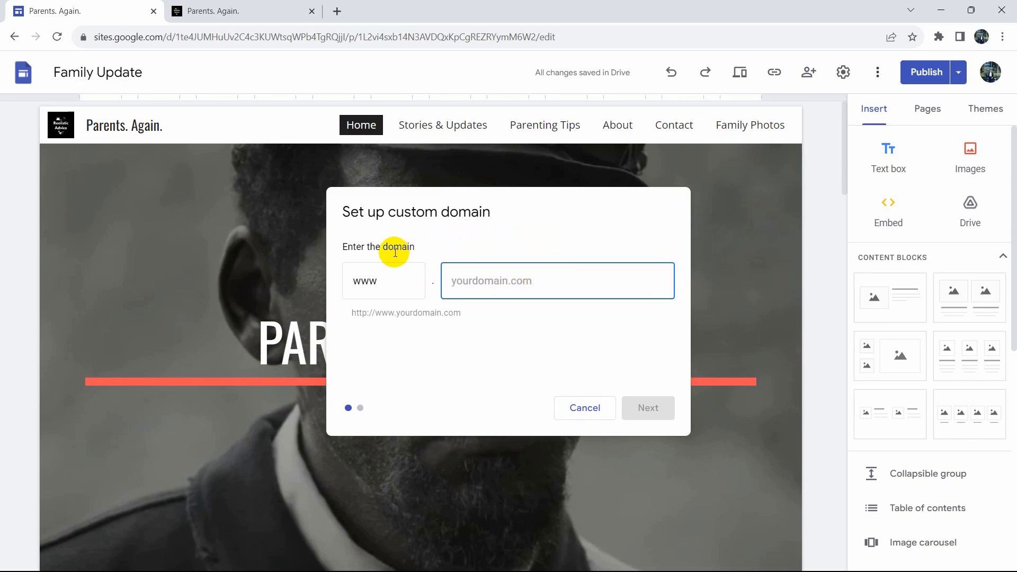
pyautogui.moveTo(370, 246); pyautogui.dragTo(431, 242)
pyautogui.click(455, 237)
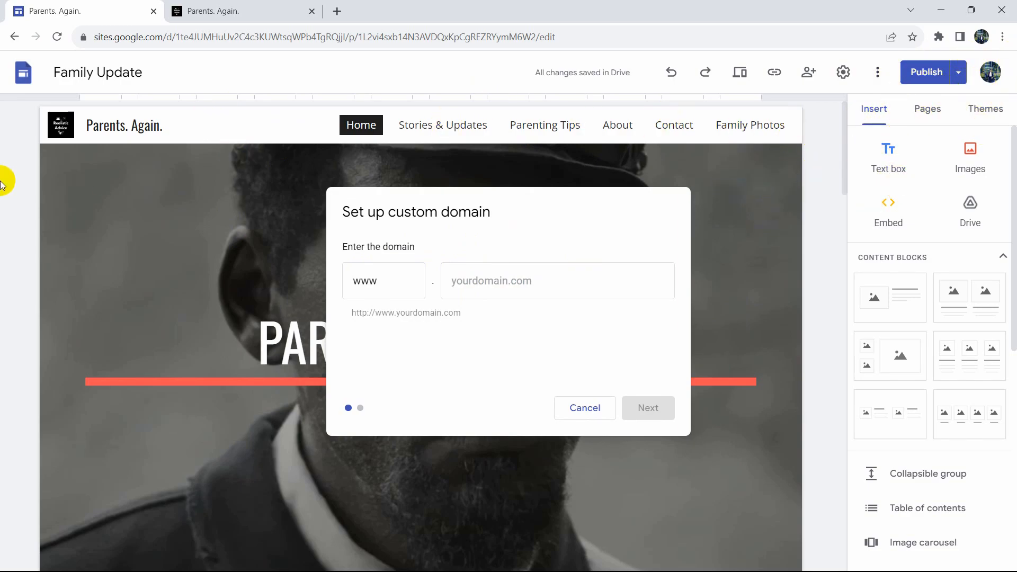
# - Check the custom domain entry field, cancel the domain setup without entering a domain, and close the publish settings without saving
pyautogui.click(516, 279)
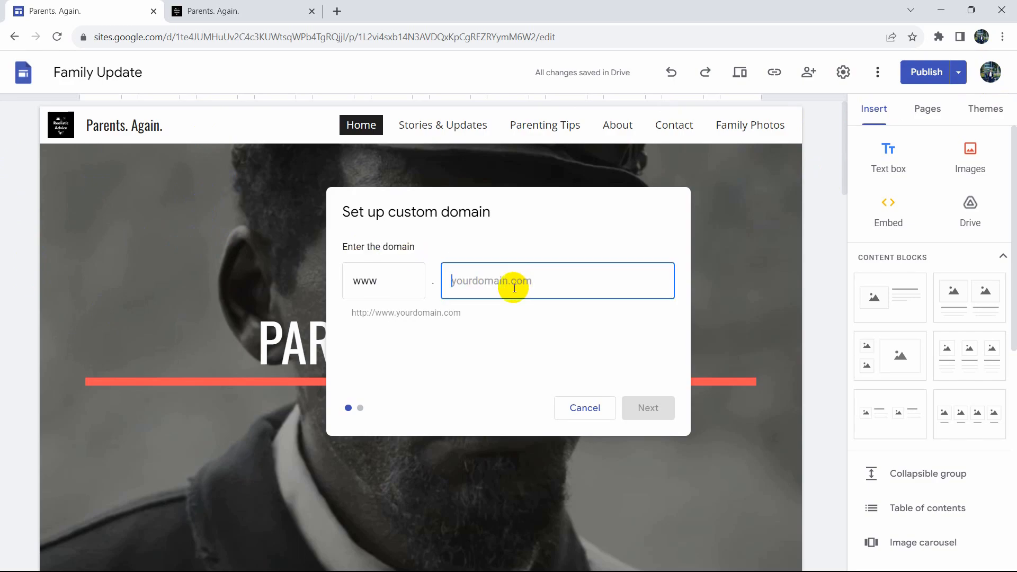
pyautogui.click(472, 340)
pyautogui.click(490, 297)
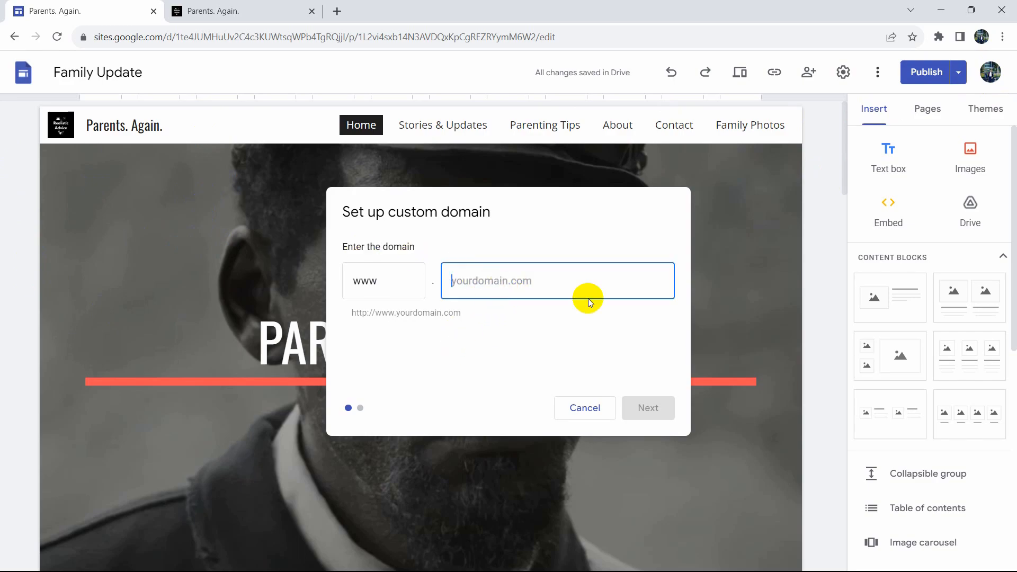
pyautogui.click(574, 328)
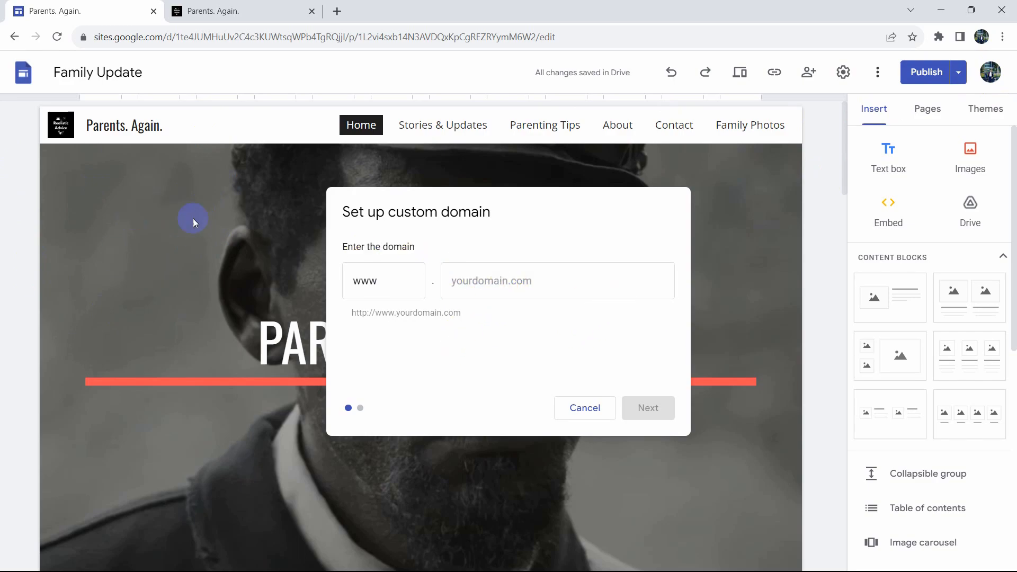
pyautogui.click(566, 406)
pyautogui.click(722, 186)
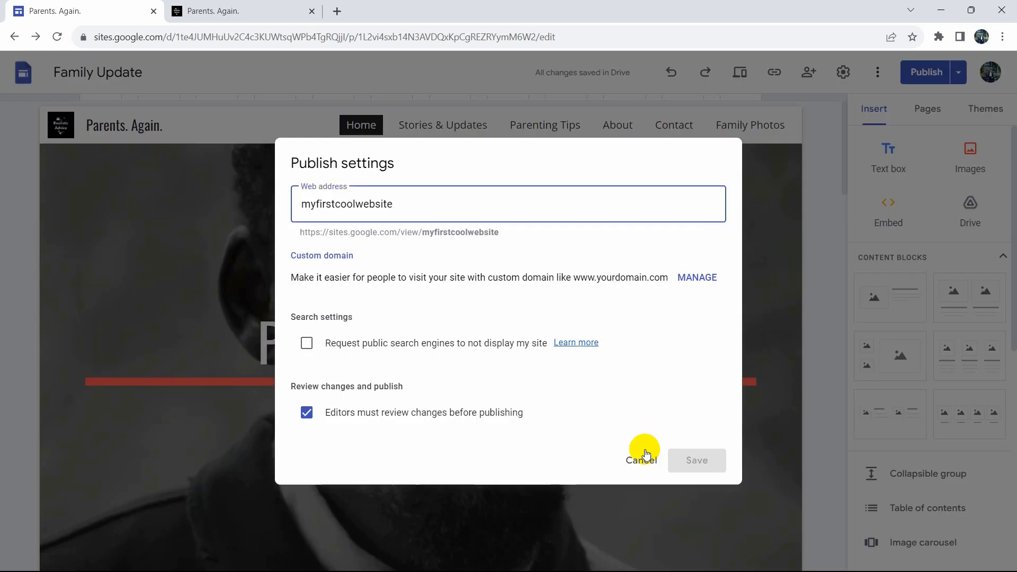
pyautogui.click(646, 449)
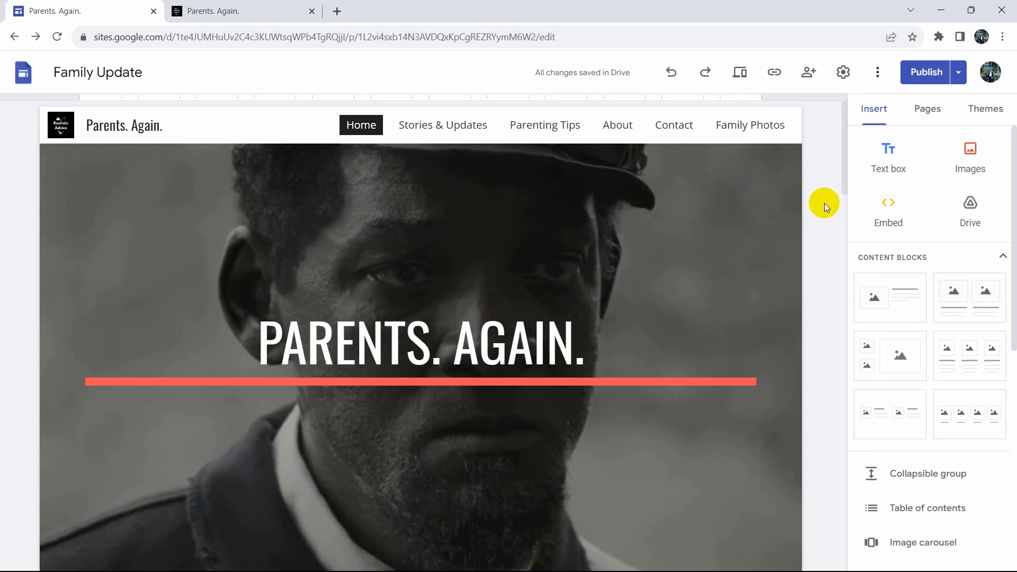
# - Look over the Home page in the editor and show the list of the site's pages
pyautogui.scroll(-4, 824, 203)
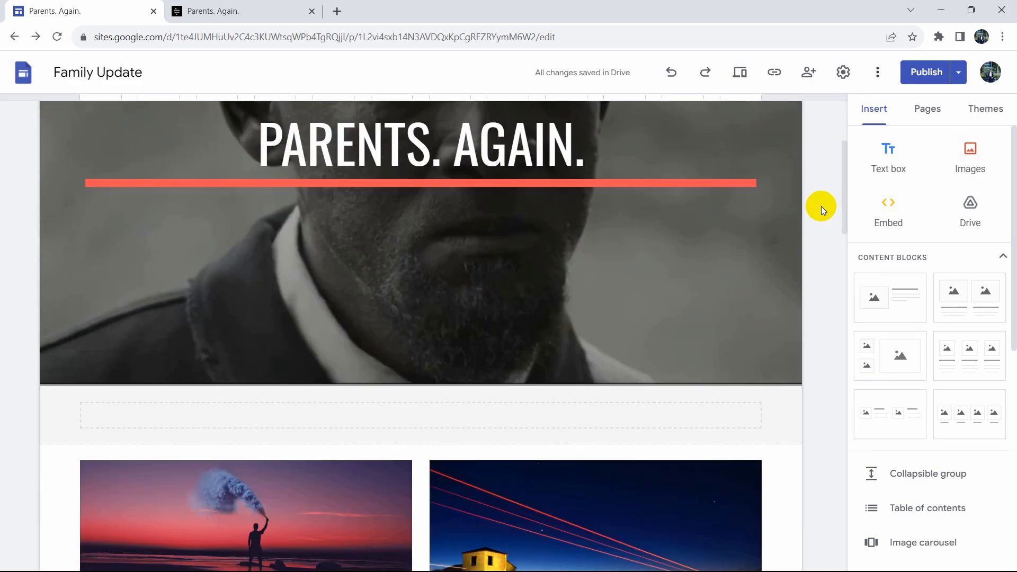
pyautogui.scroll(4, 823, 204)
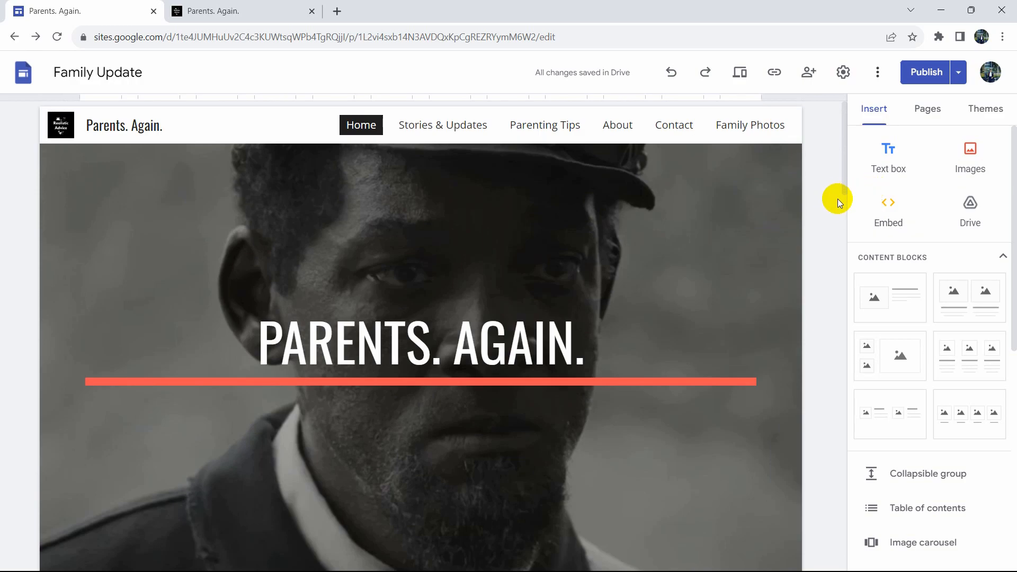
pyautogui.click(922, 108)
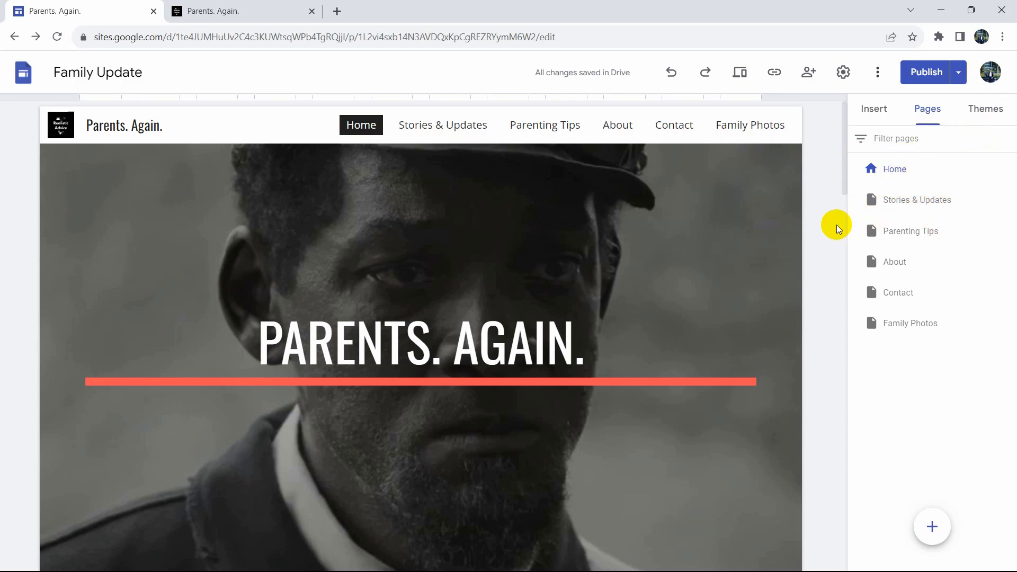
pyautogui.click(610, 273)
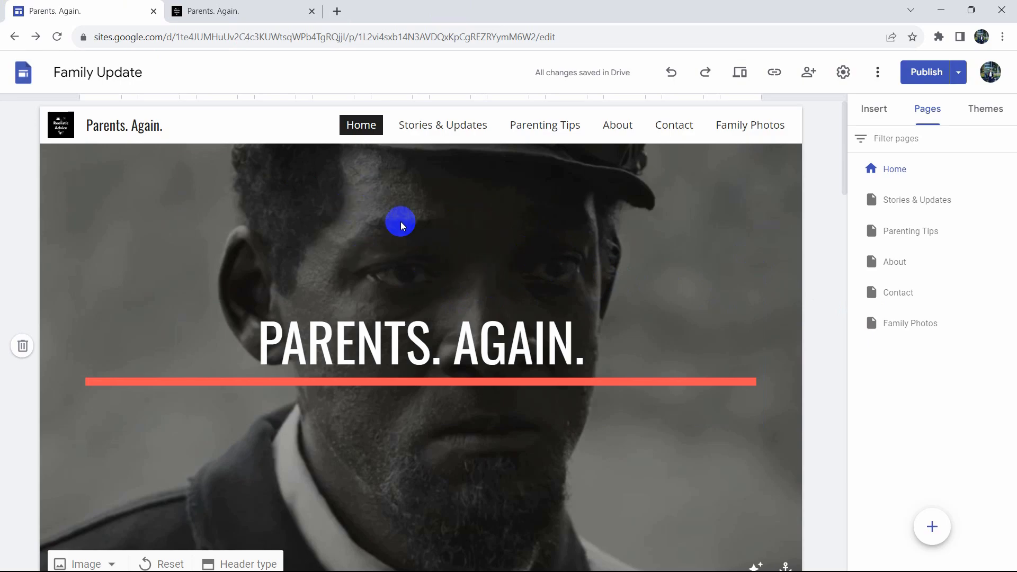